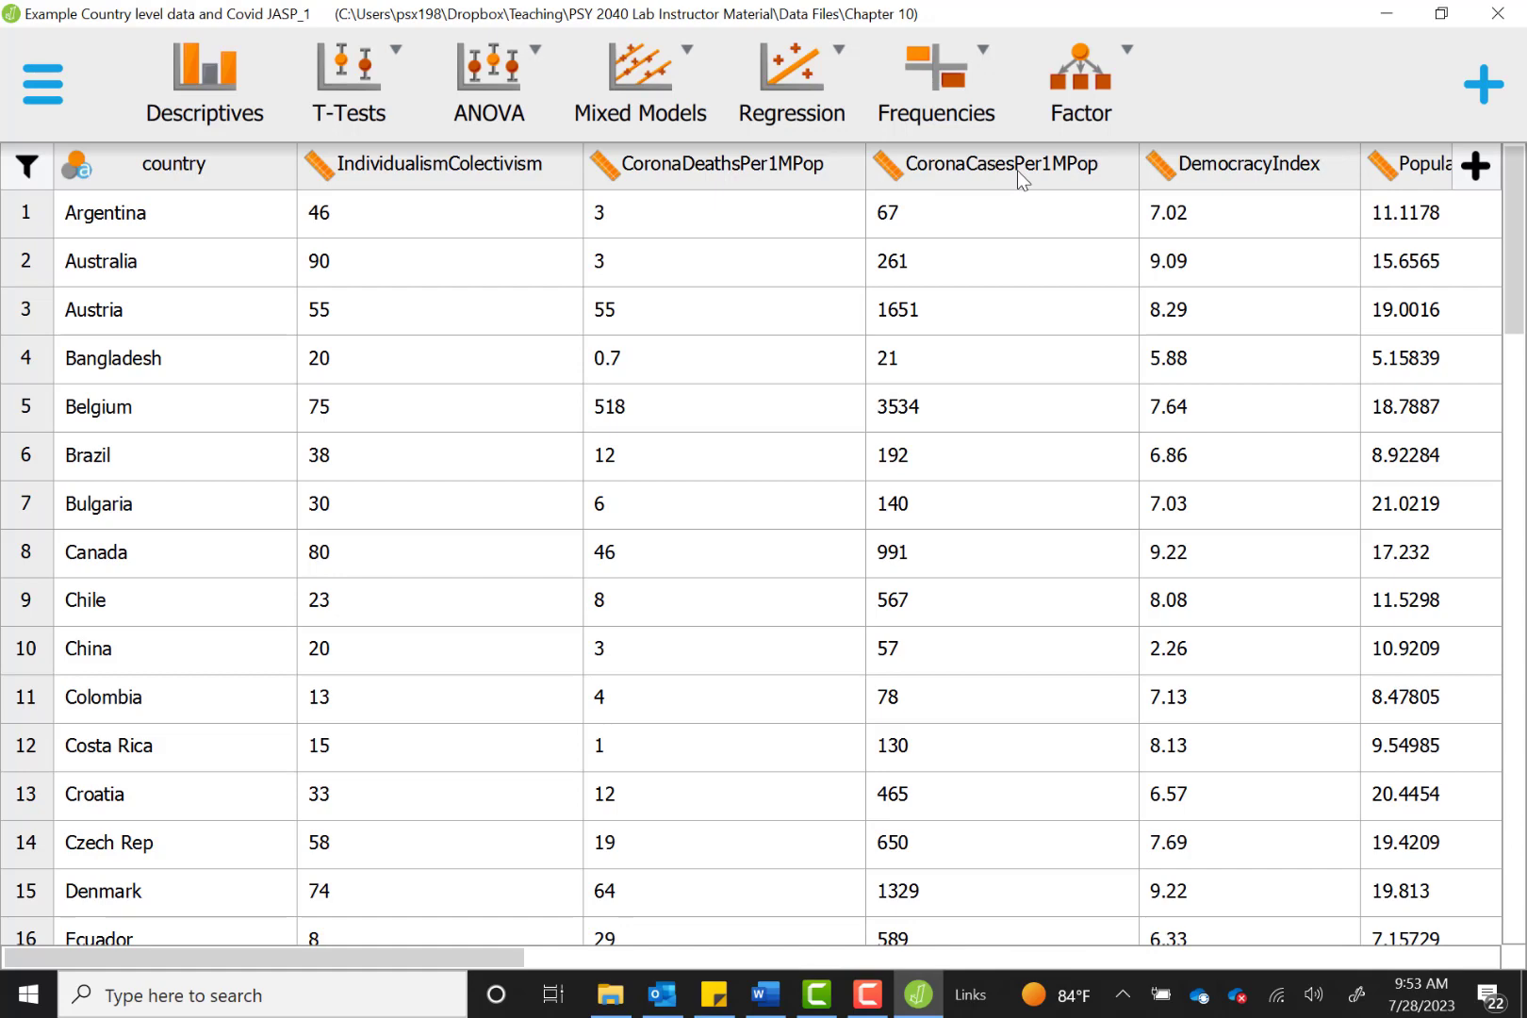
Step: Start Descriptives with IndividualismColectivism, CoronaDeathsPer1MPop and CoronaCasesPer1MPop as variables
click(213, 87)
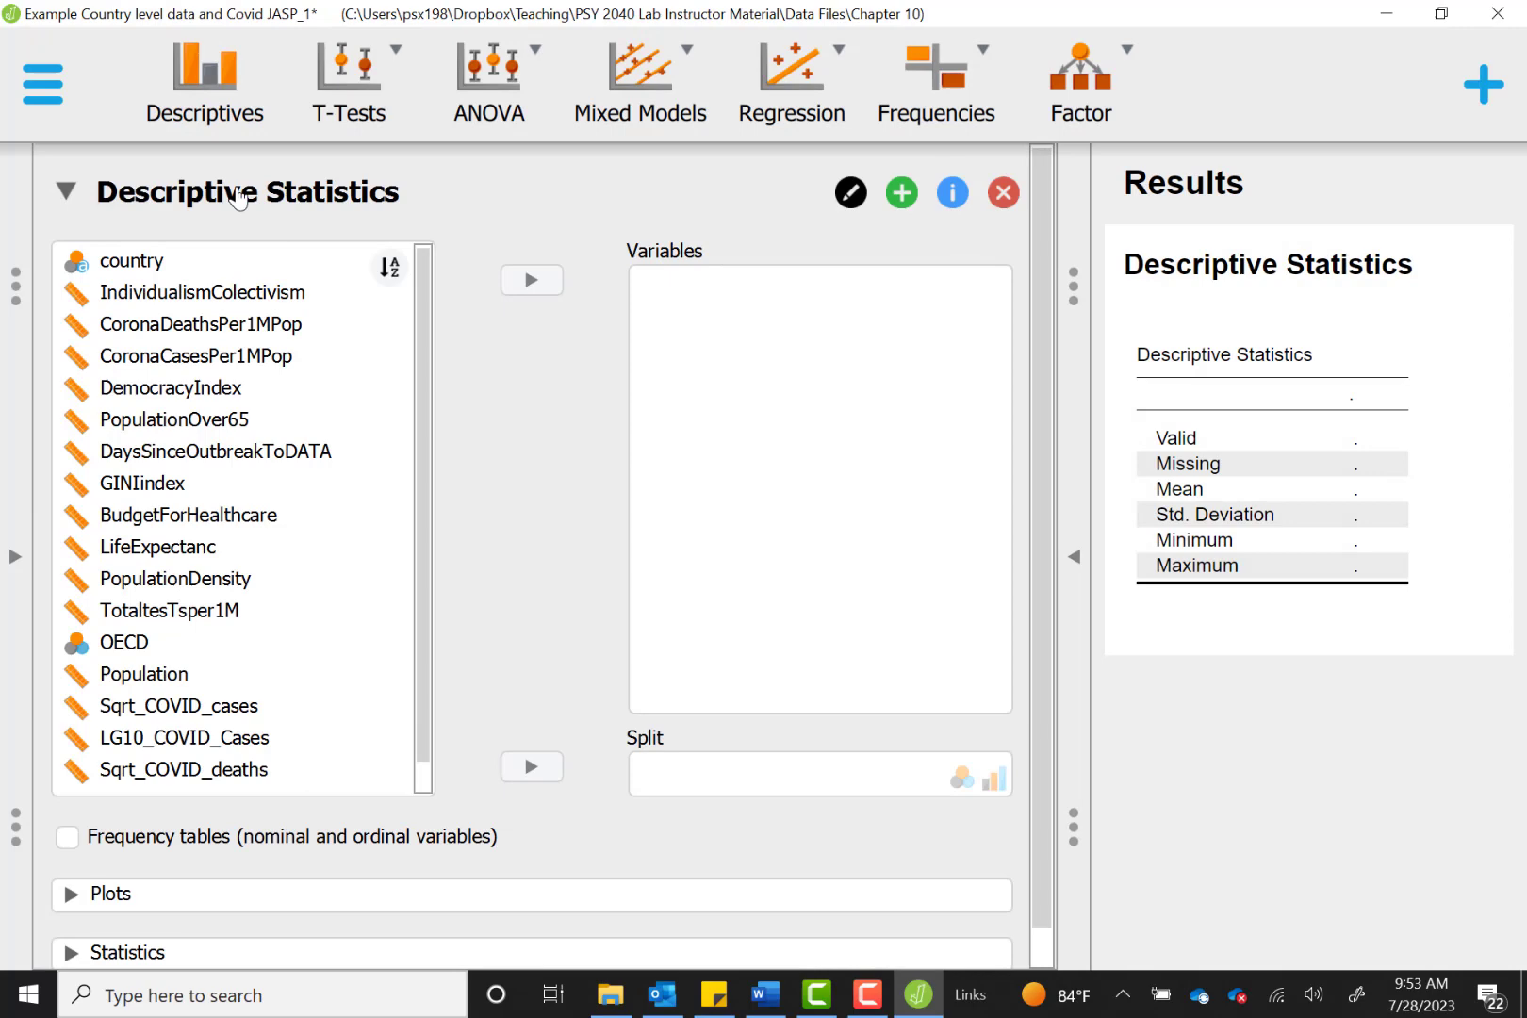
click(257, 299)
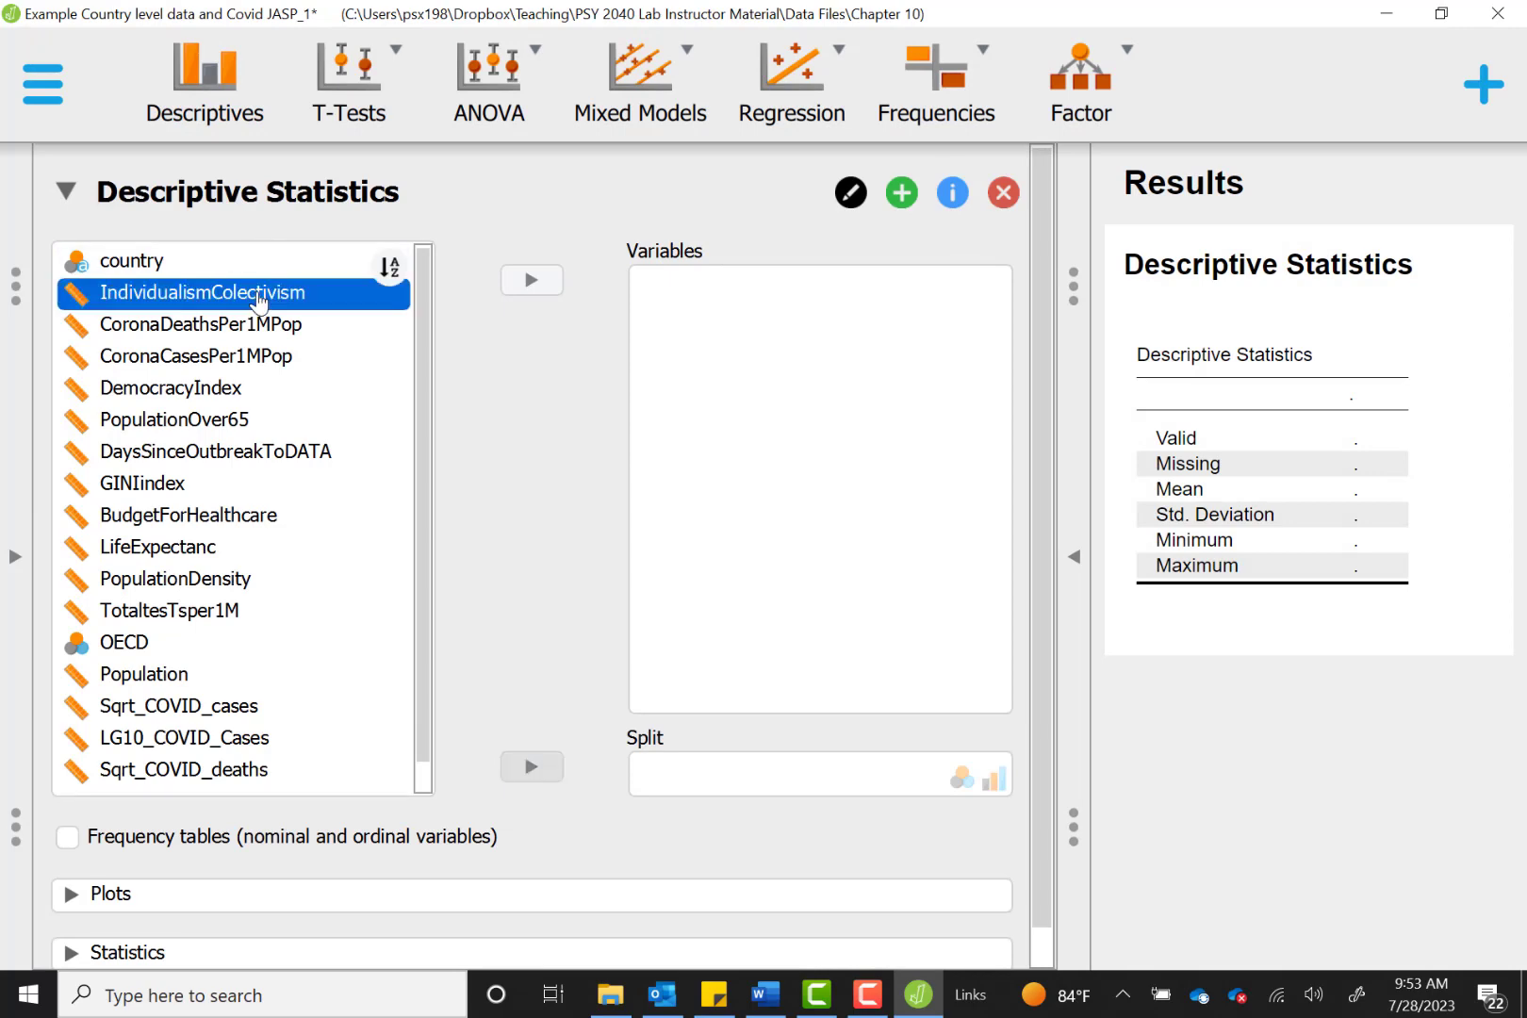
click(533, 286)
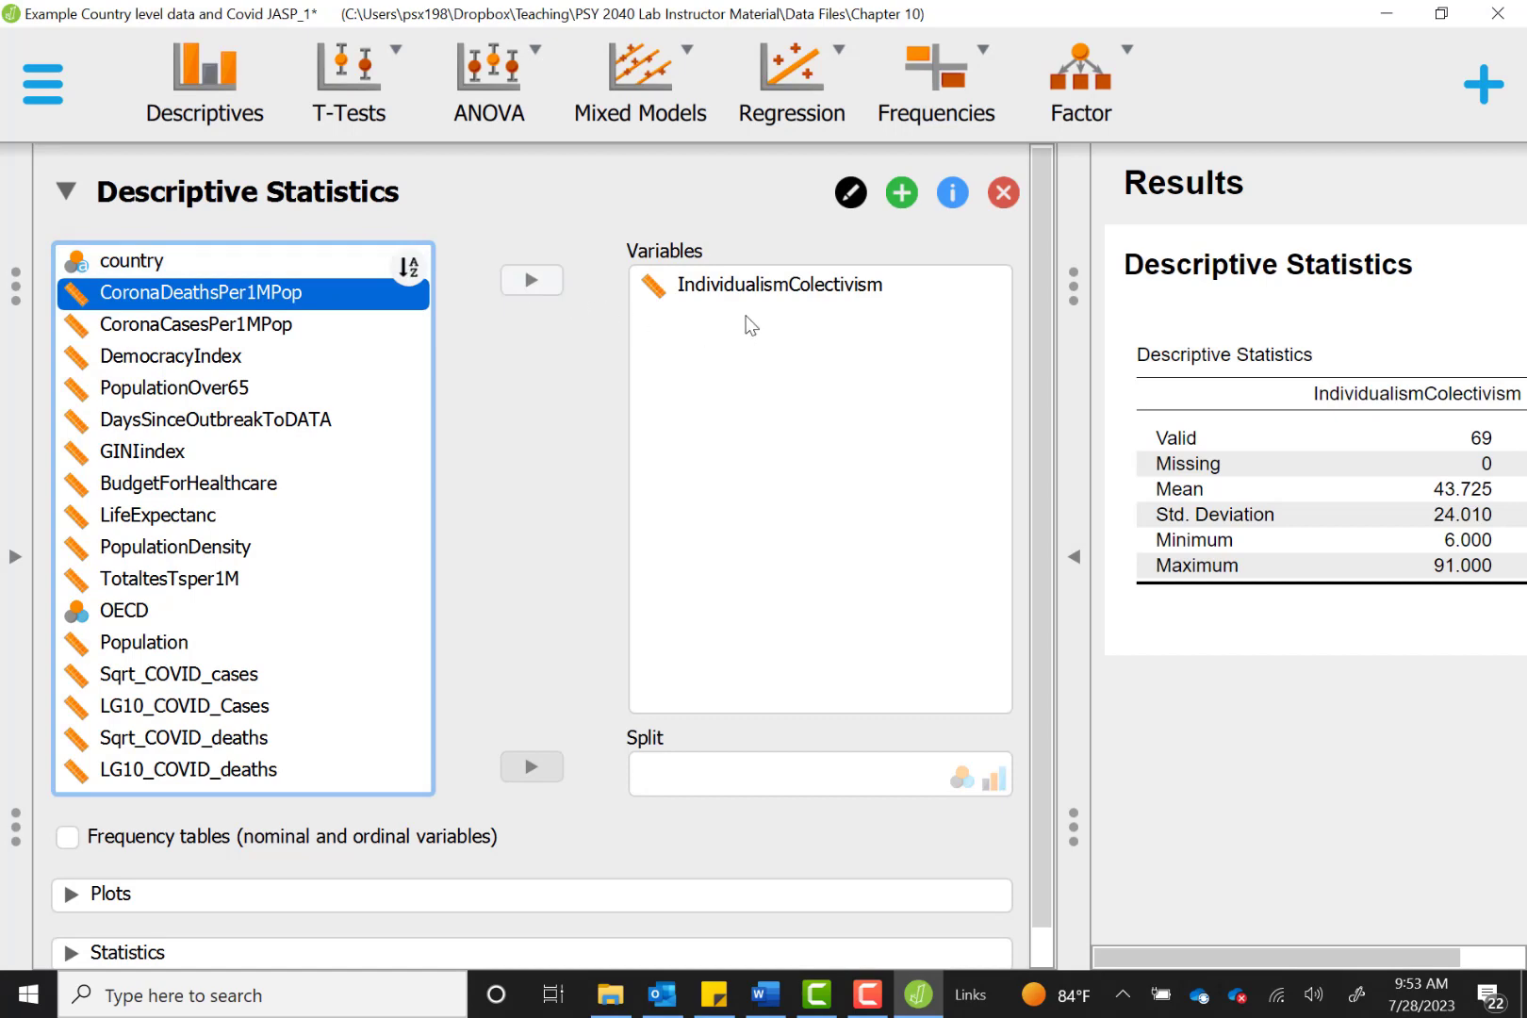
click(533, 282)
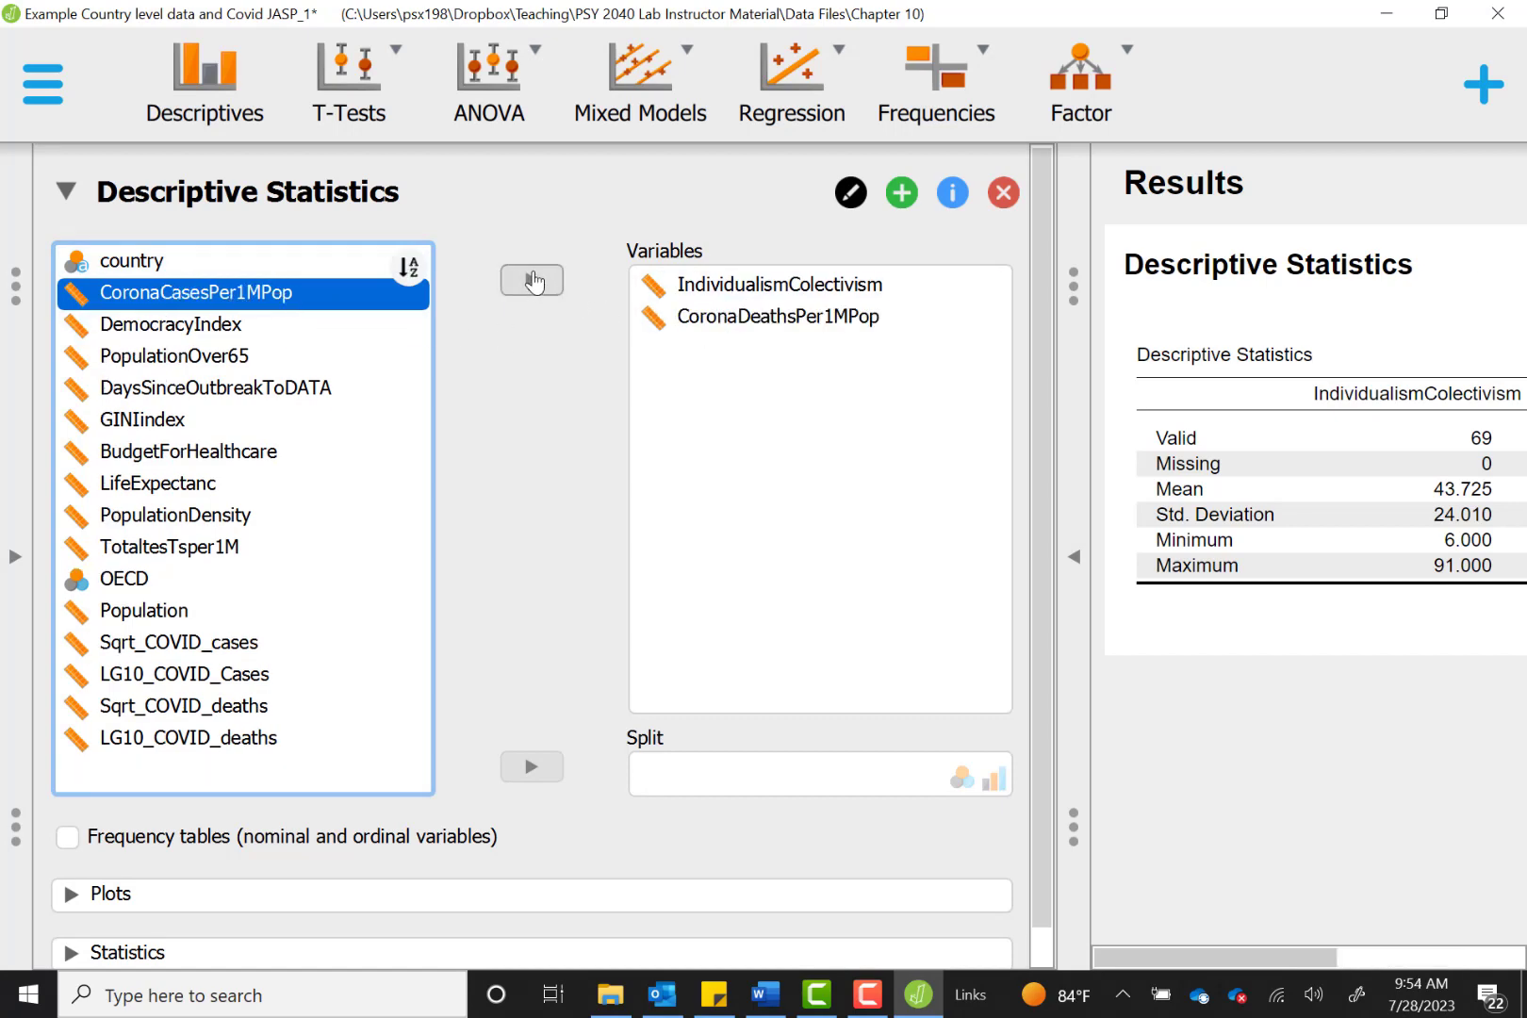
click(534, 282)
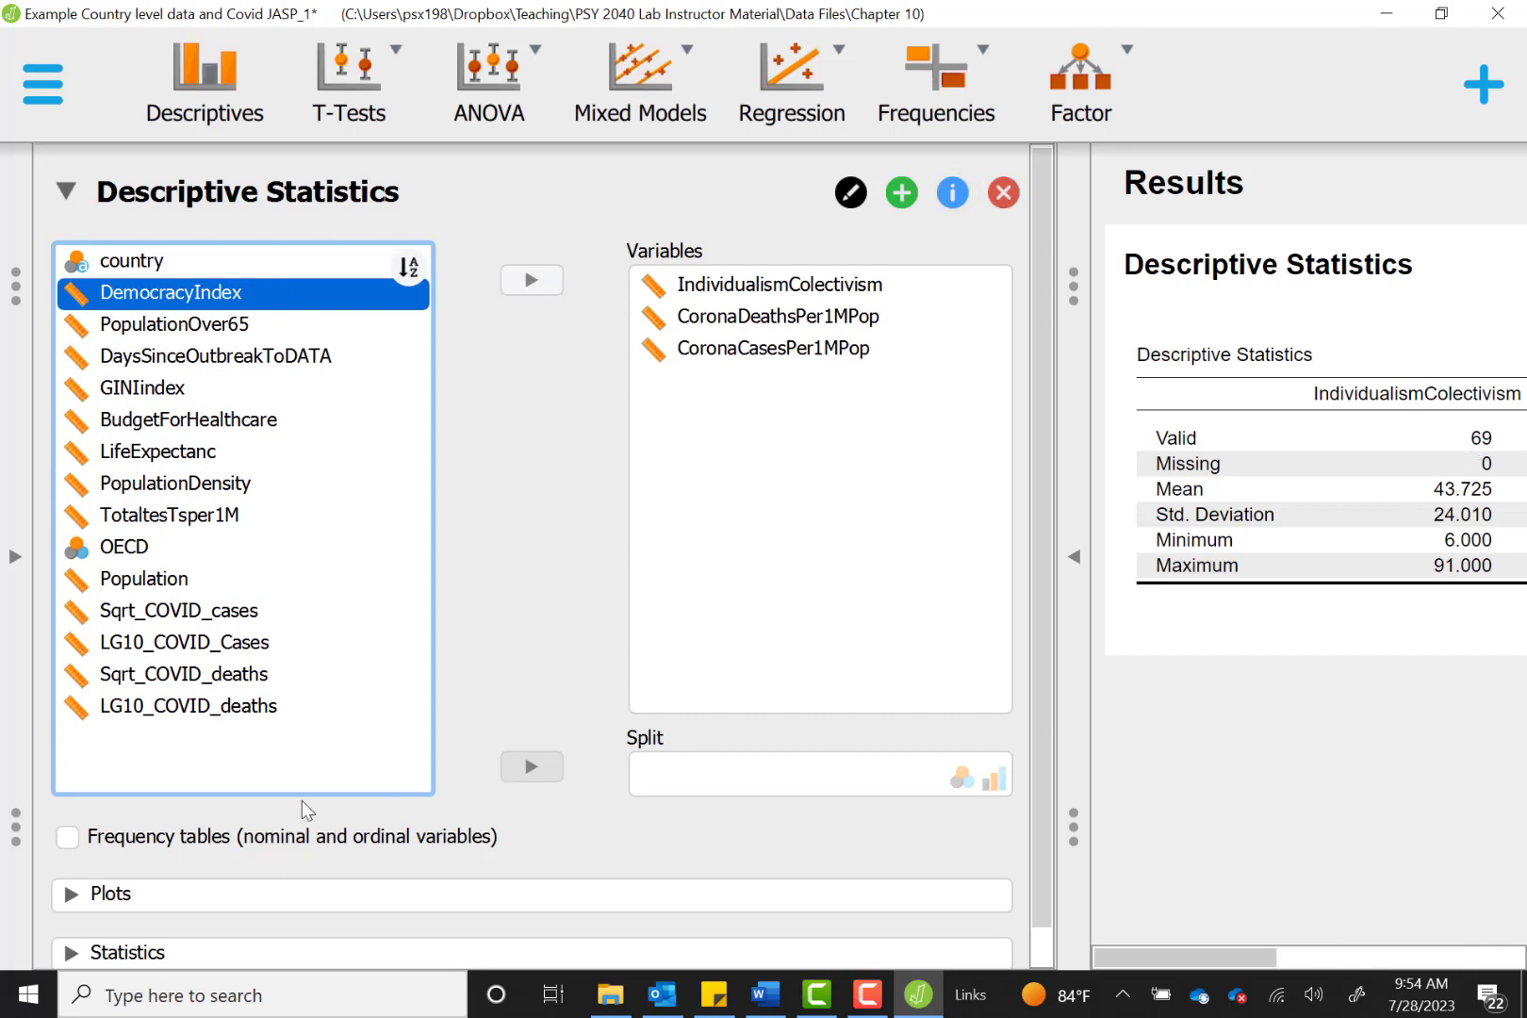
Step: Add skewness and kurtosis to the descriptives table, then hide the options panel
scroll(433, 737, down, 1)
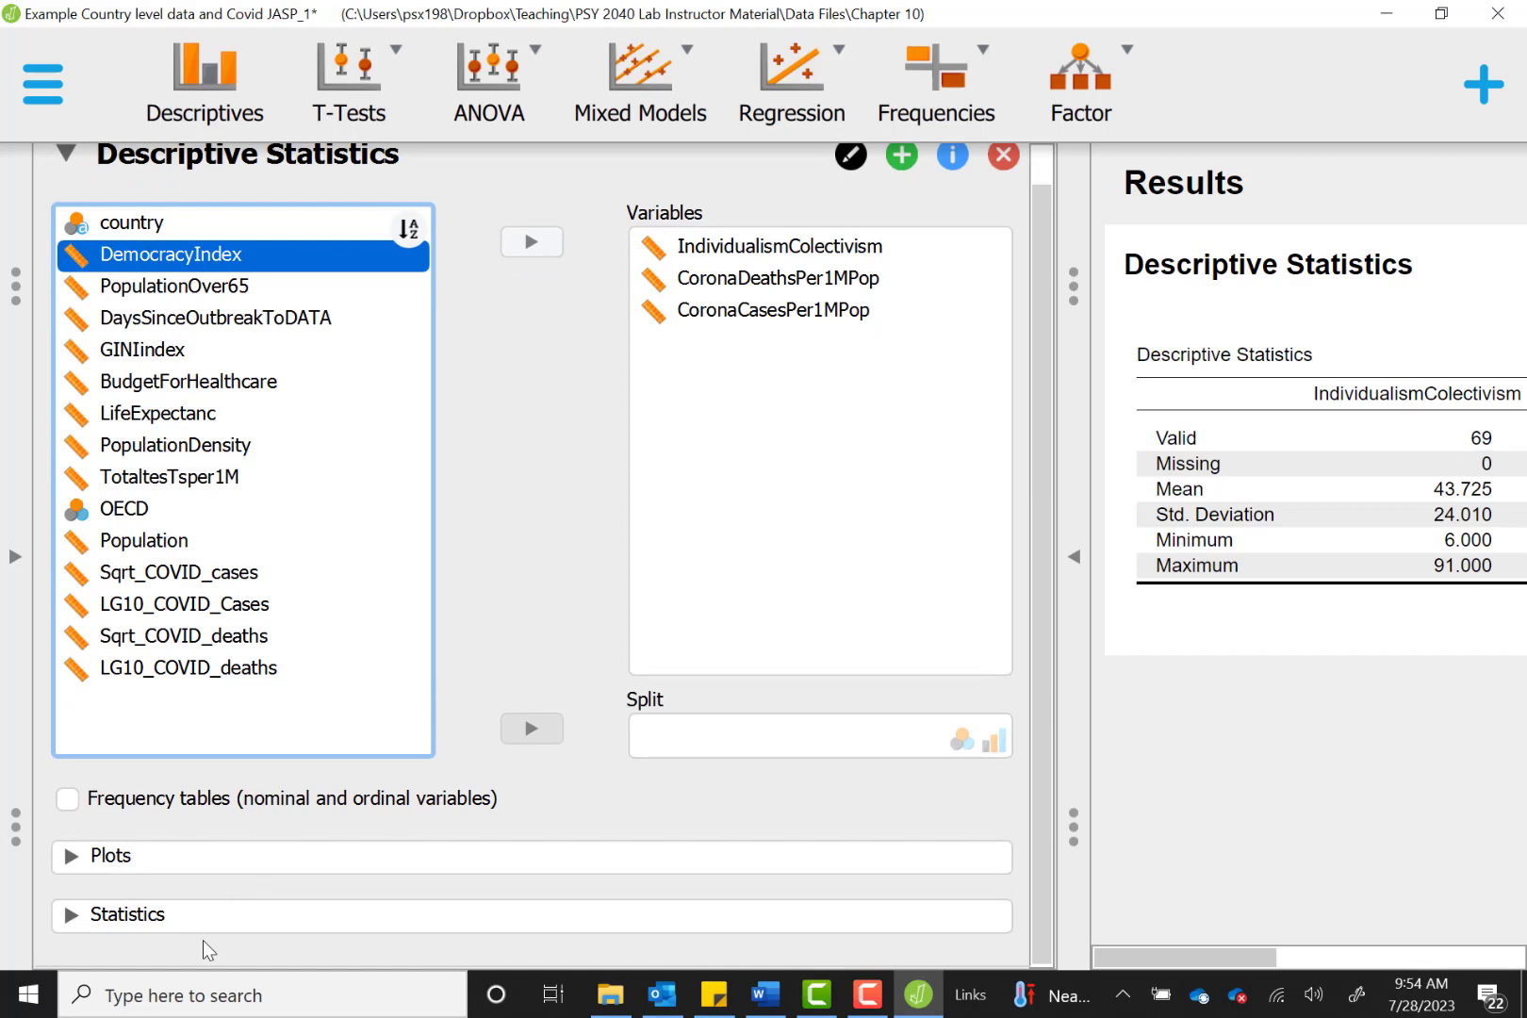
click(175, 924)
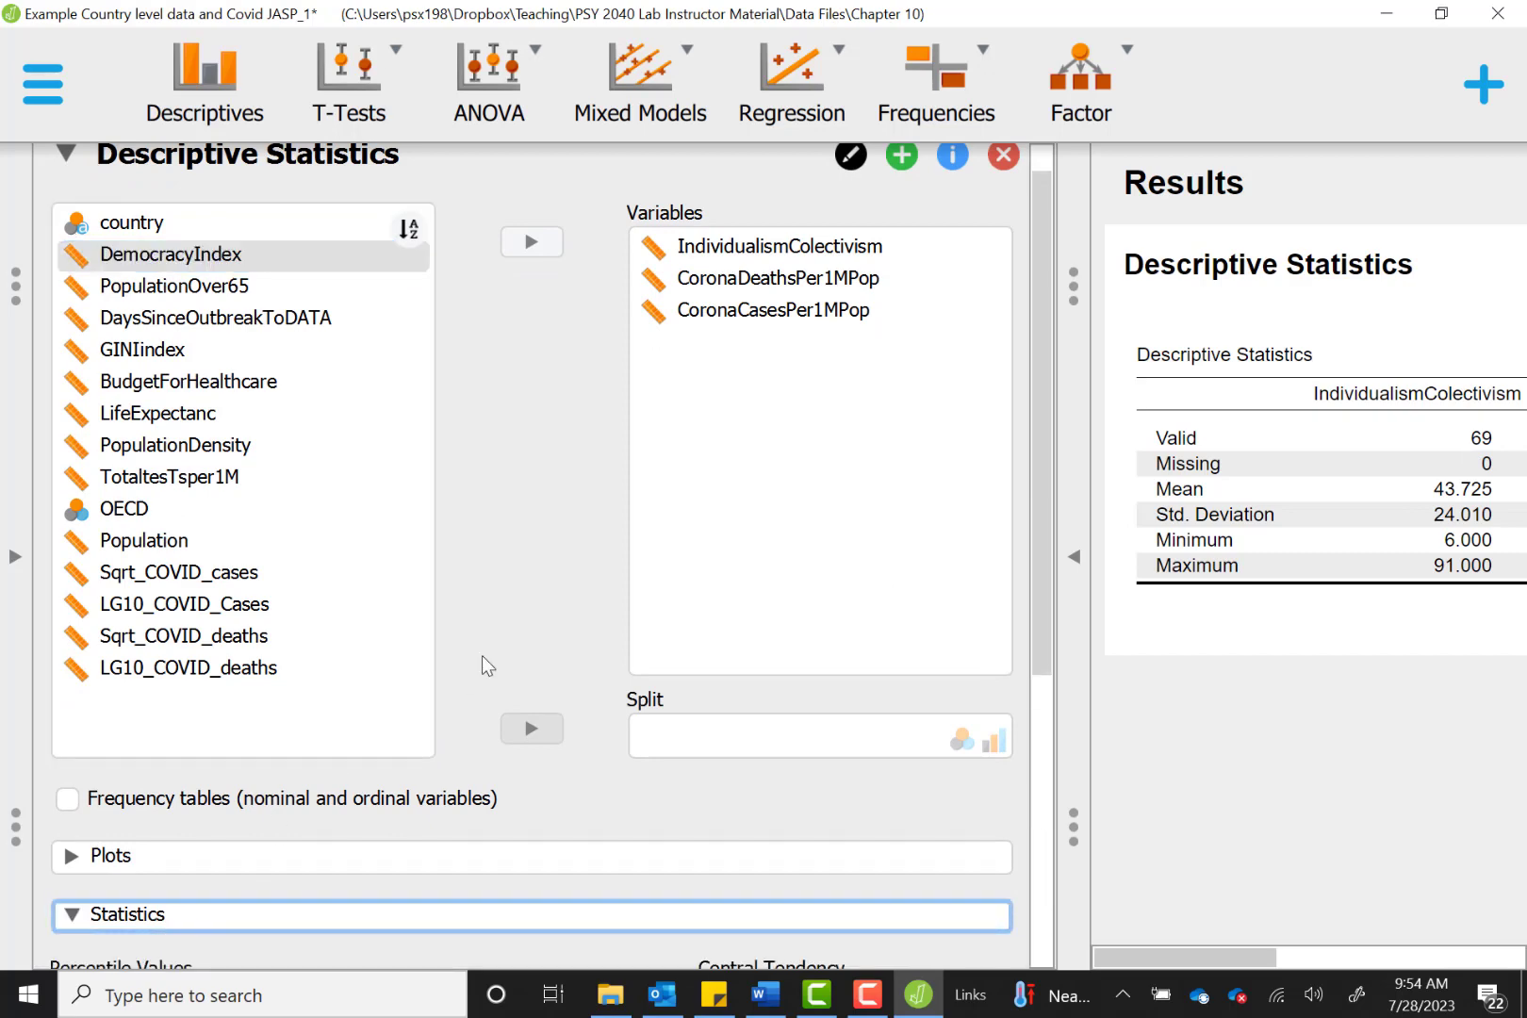
scroll(482, 660, down, 2)
scroll(482, 655, down, 5)
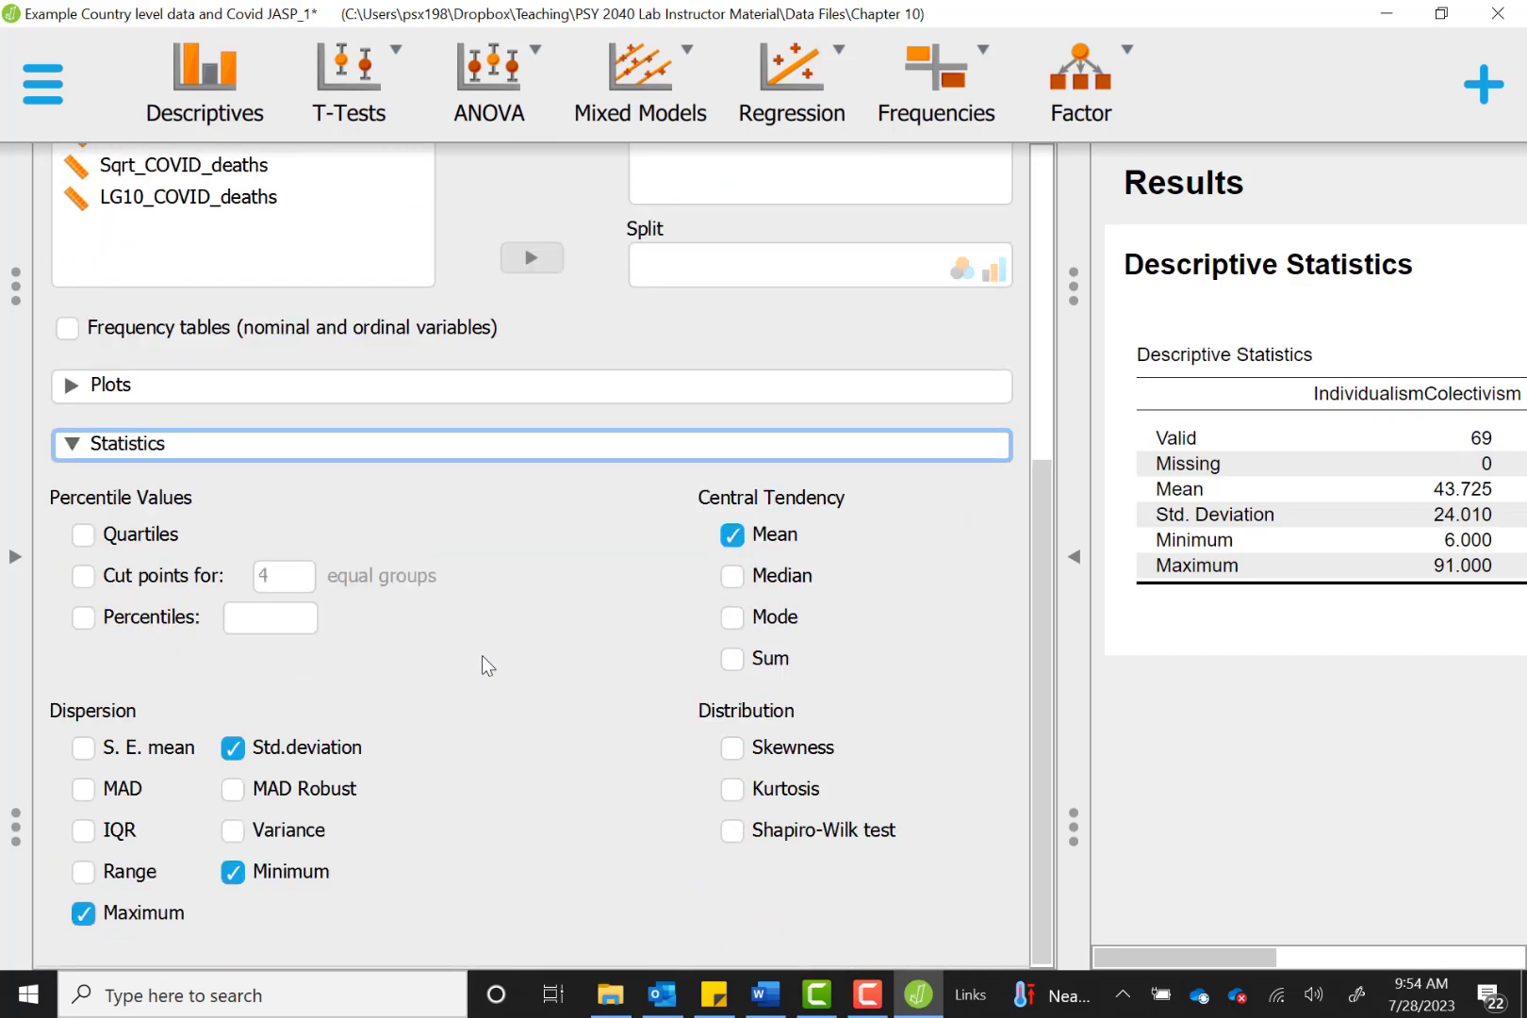
click(733, 749)
click(733, 790)
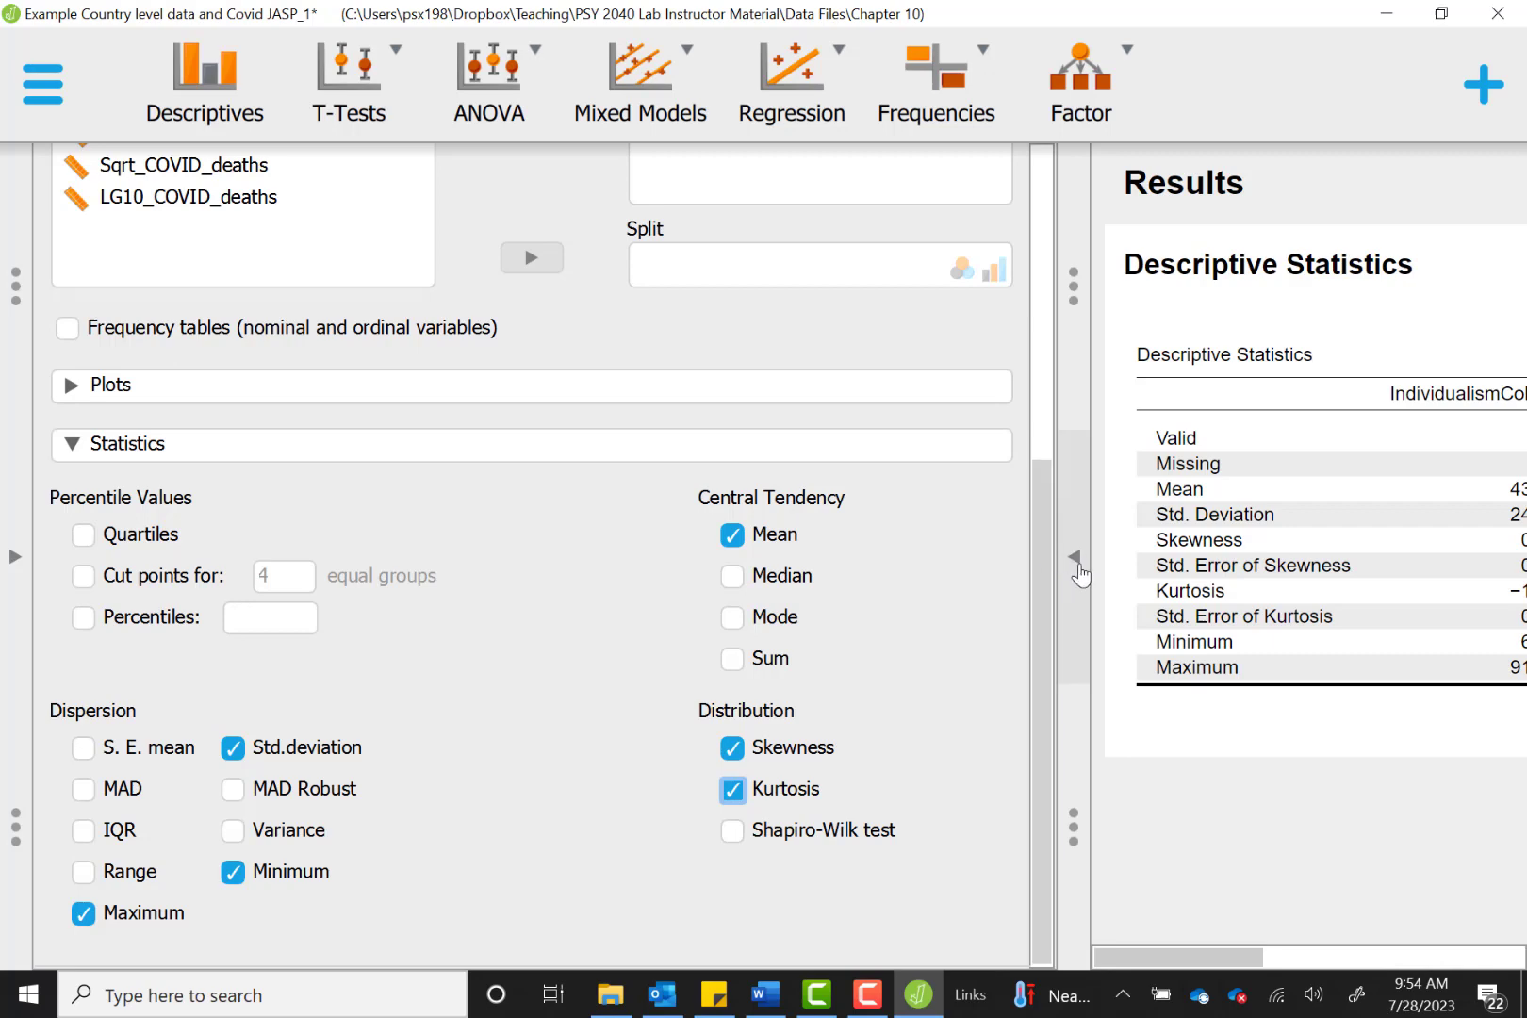
click(1075, 558)
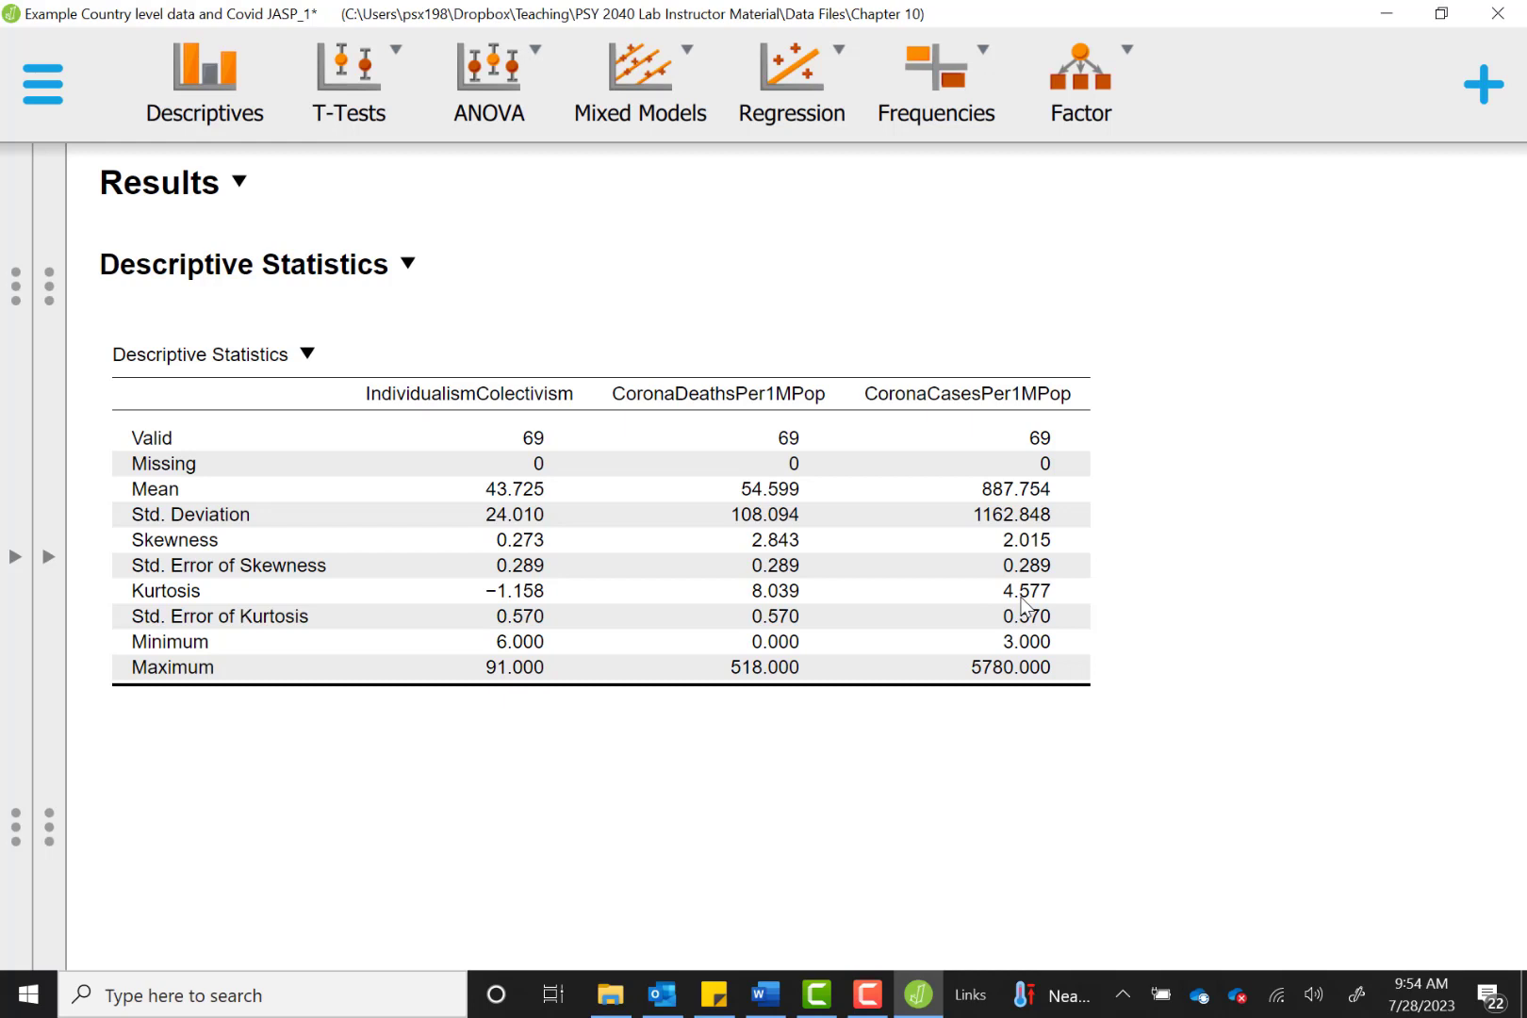
Step: Turn on distribution plots and boxplots for the three variables, then hide the options
click(48, 564)
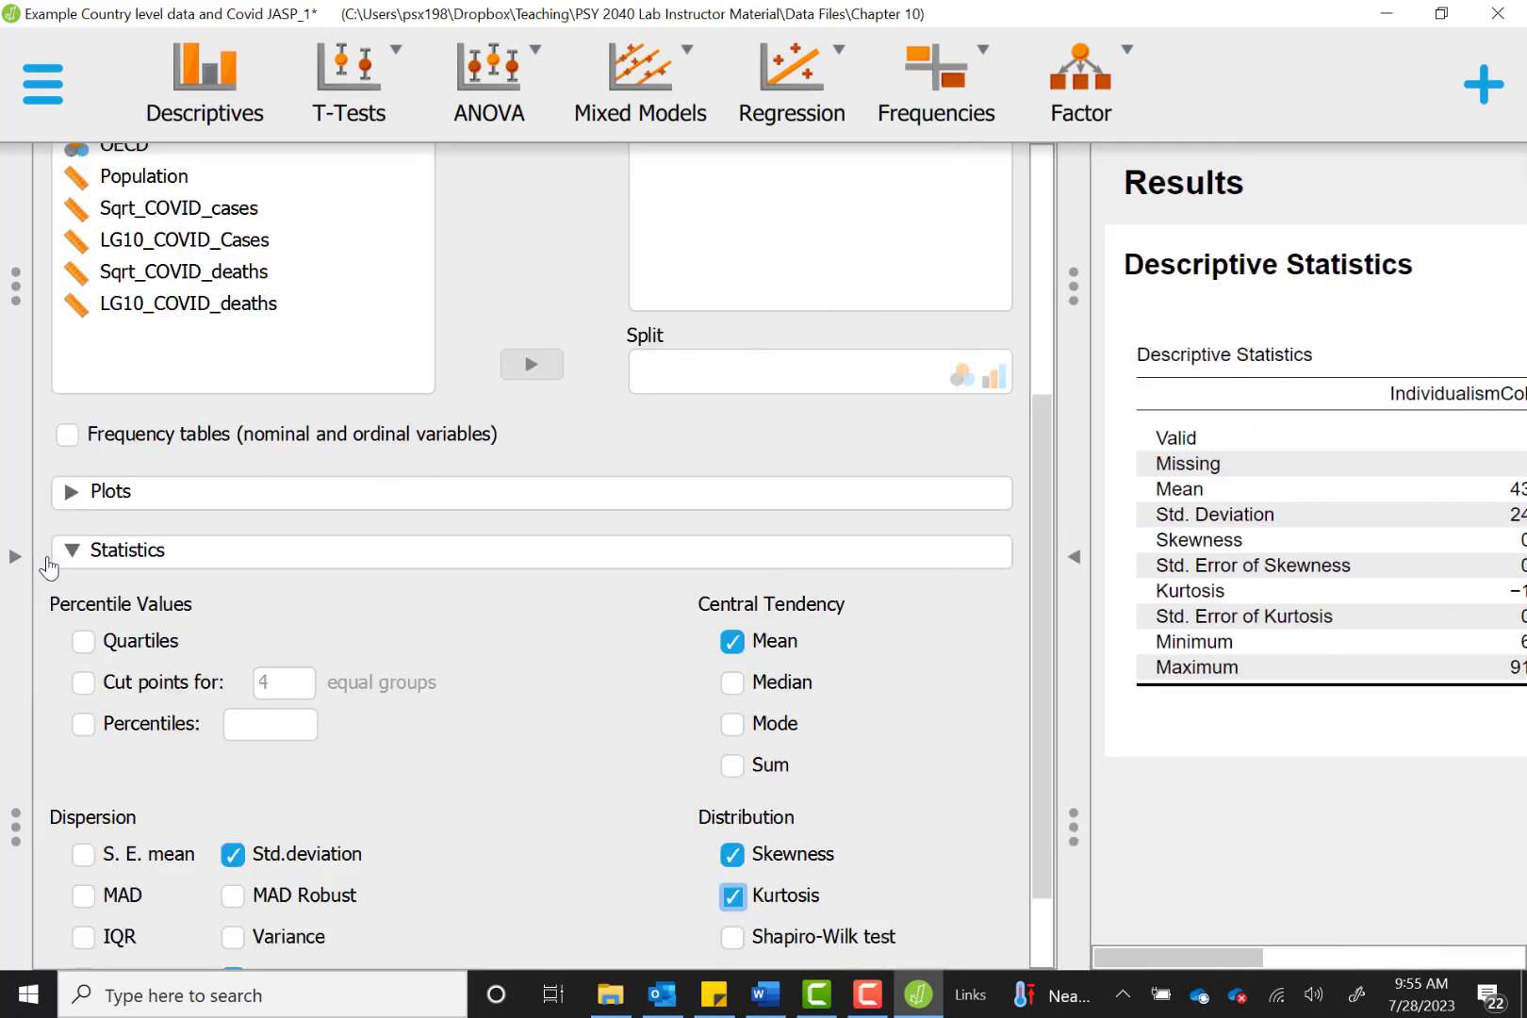
click(157, 503)
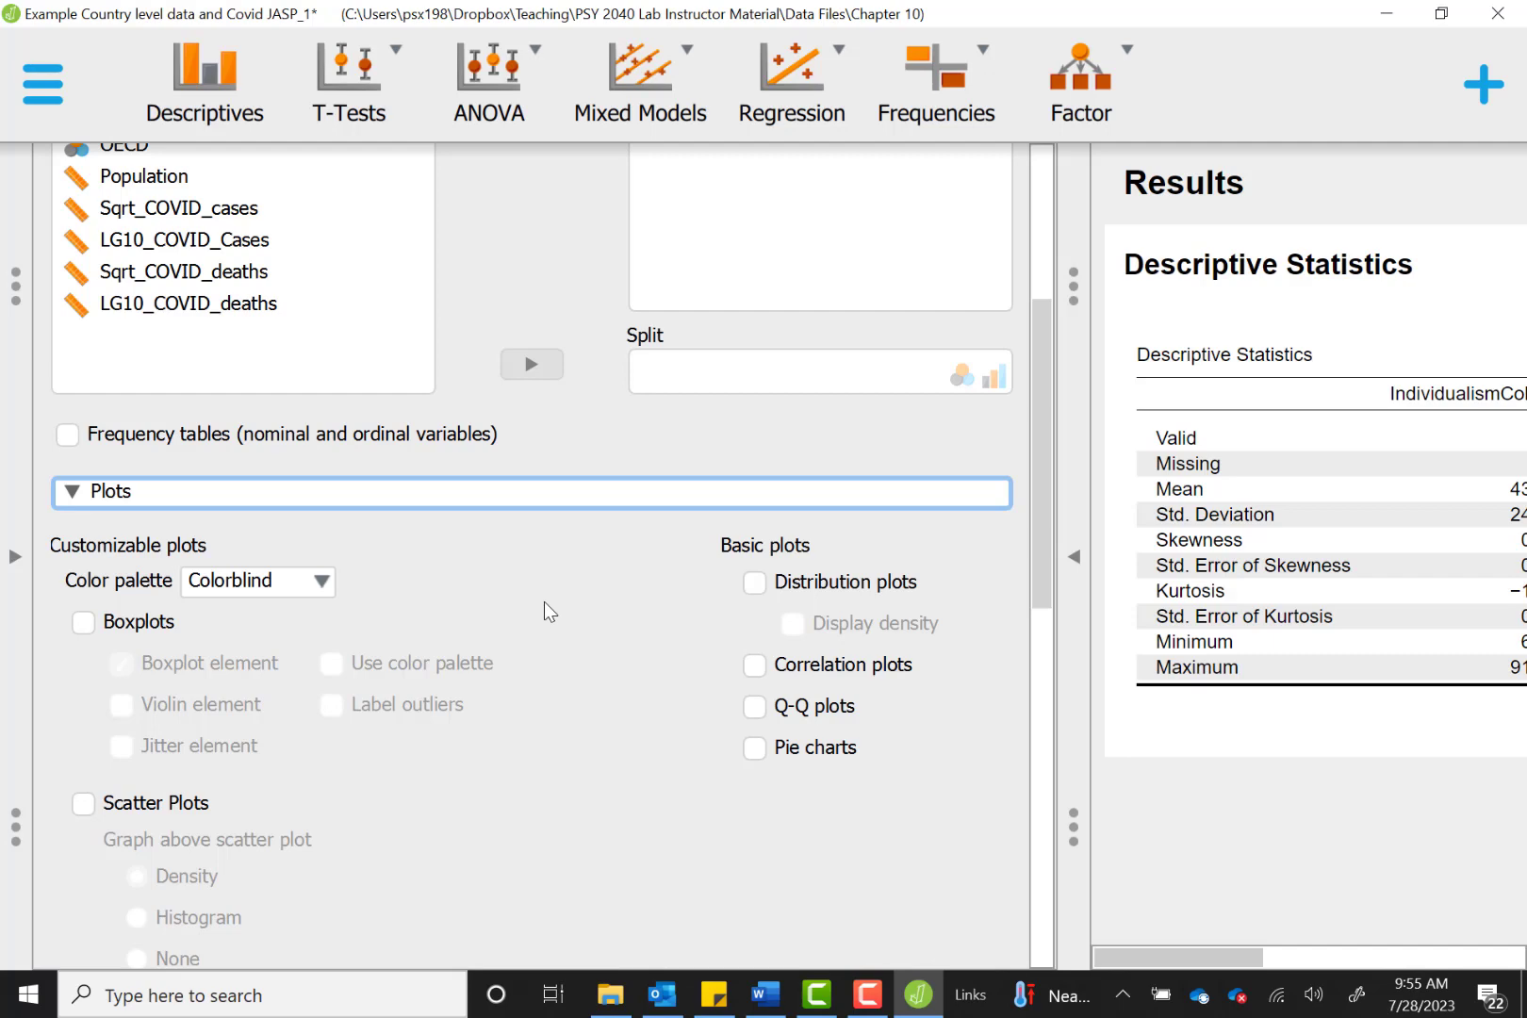
click(757, 585)
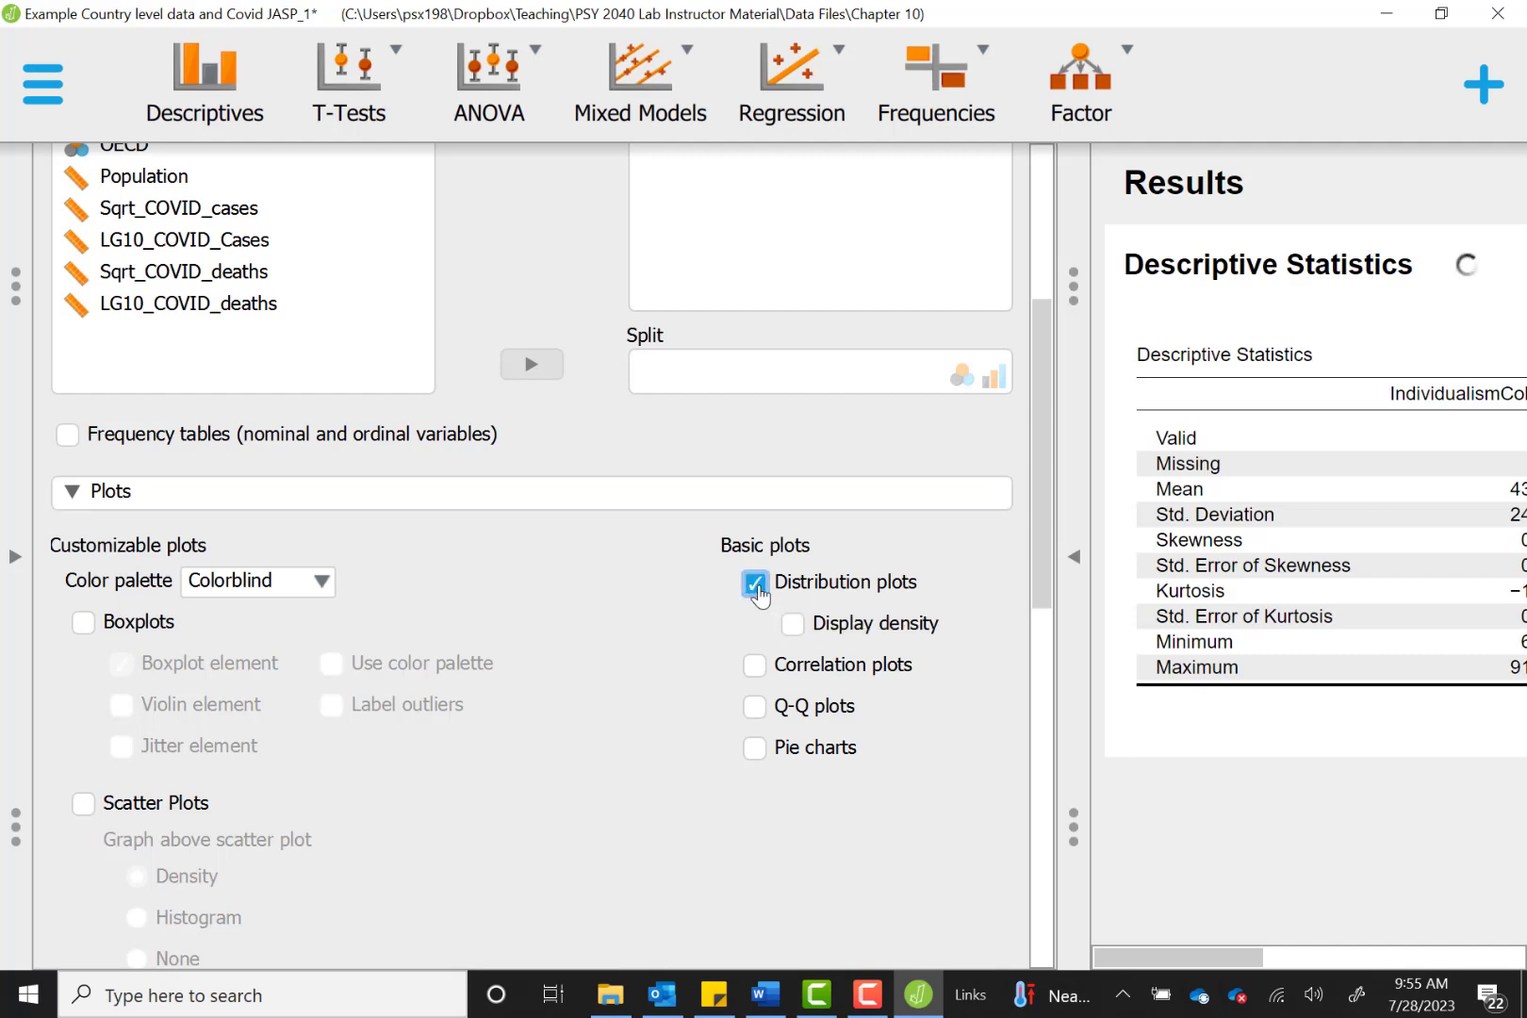
click(133, 632)
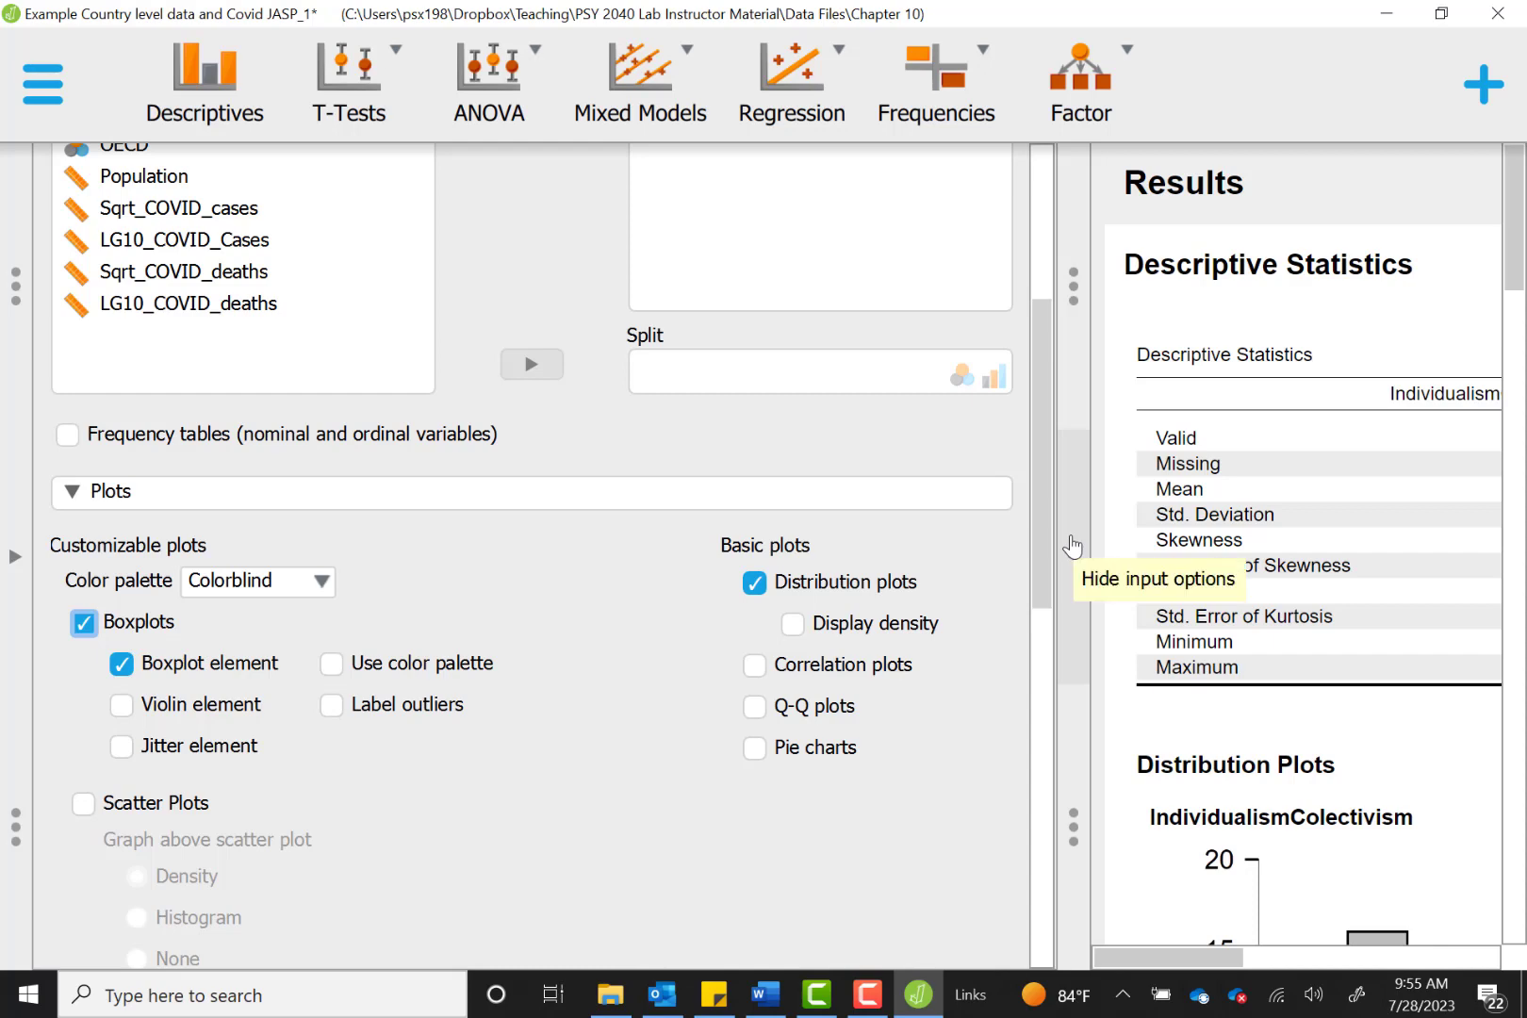
click(1072, 545)
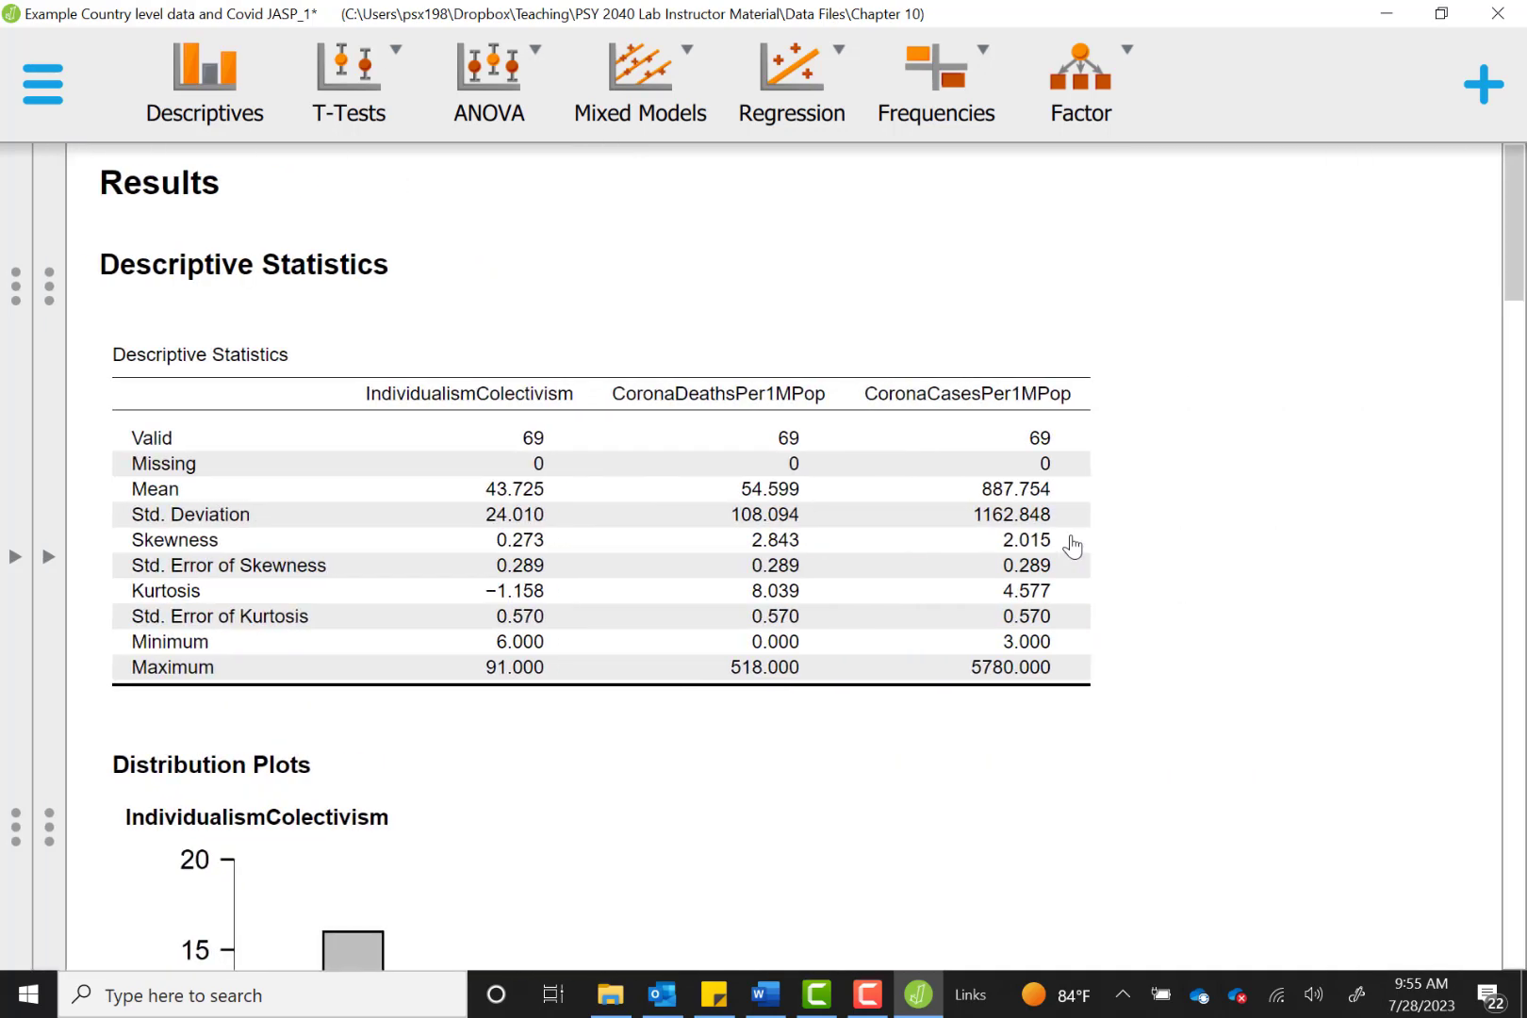
scroll(785, 709, down, 2)
scroll(785, 709, down, 7)
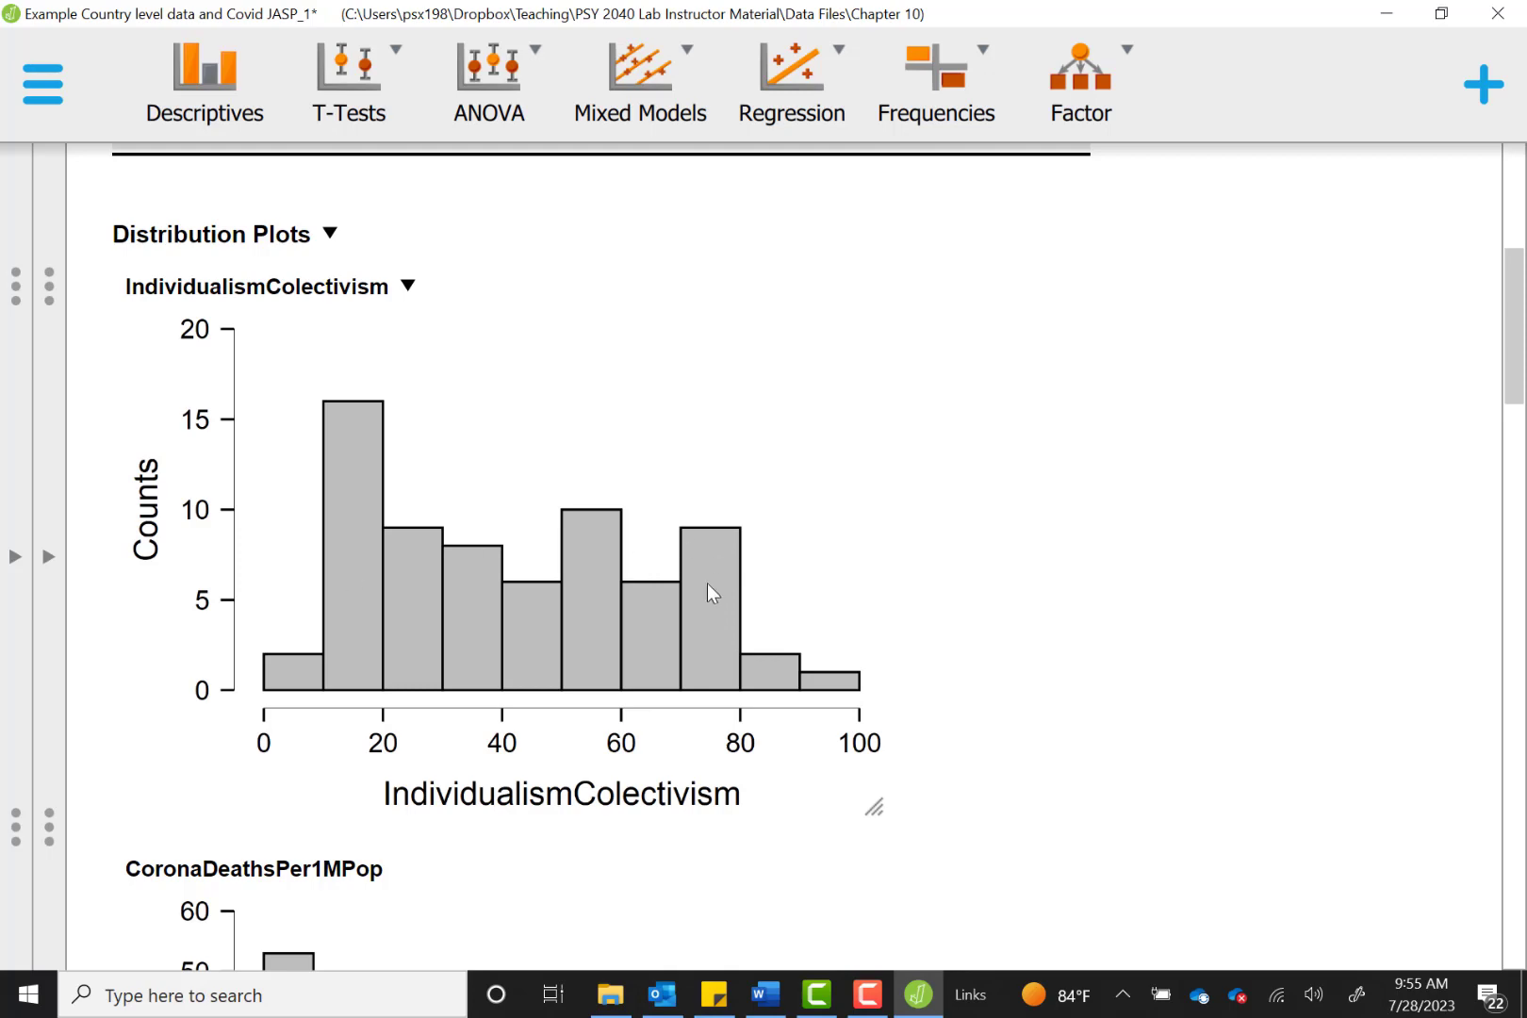
scroll(708, 583, down, 4)
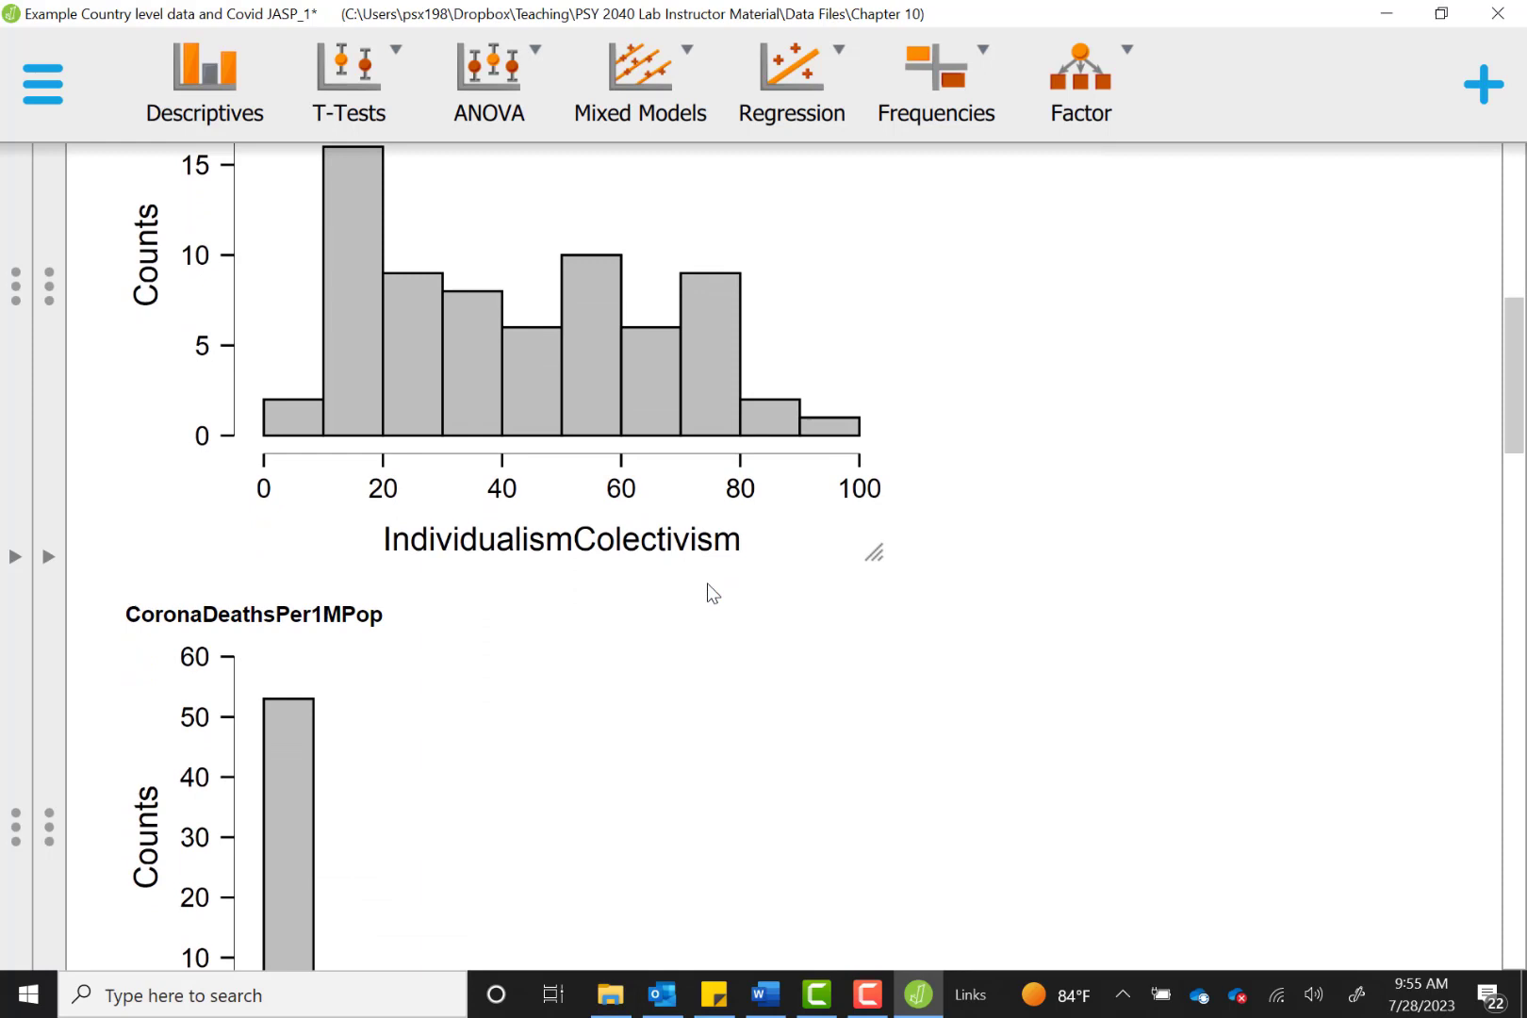
scroll(708, 583, down, 3)
scroll(709, 584, down, 3)
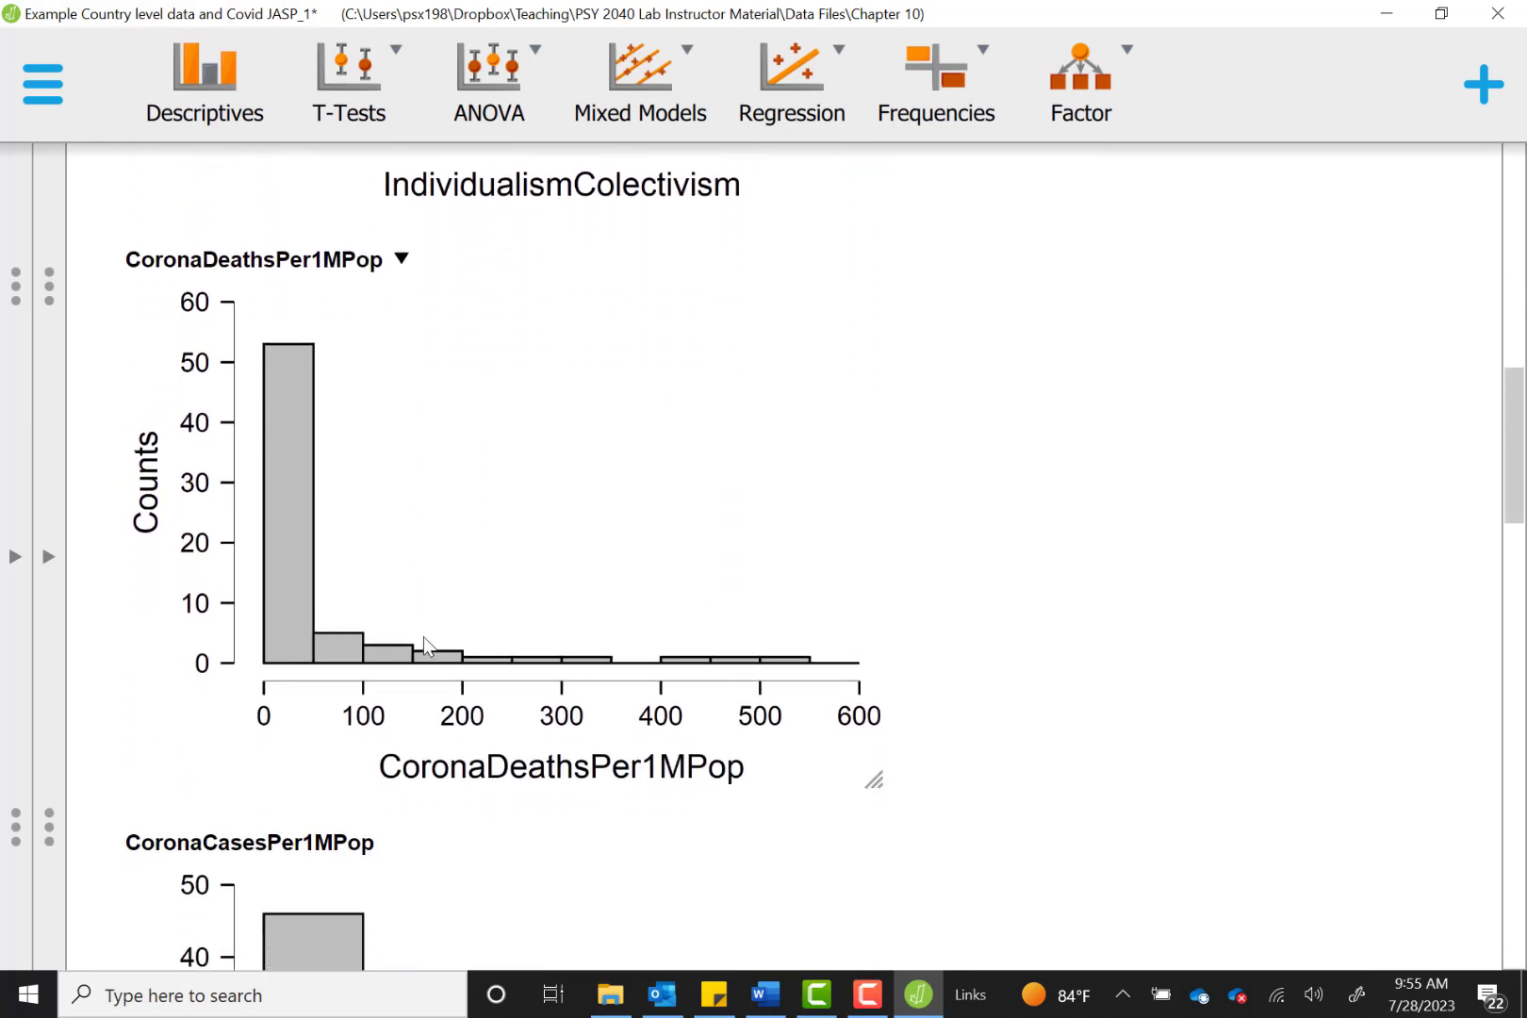
scroll(423, 637, down, 7)
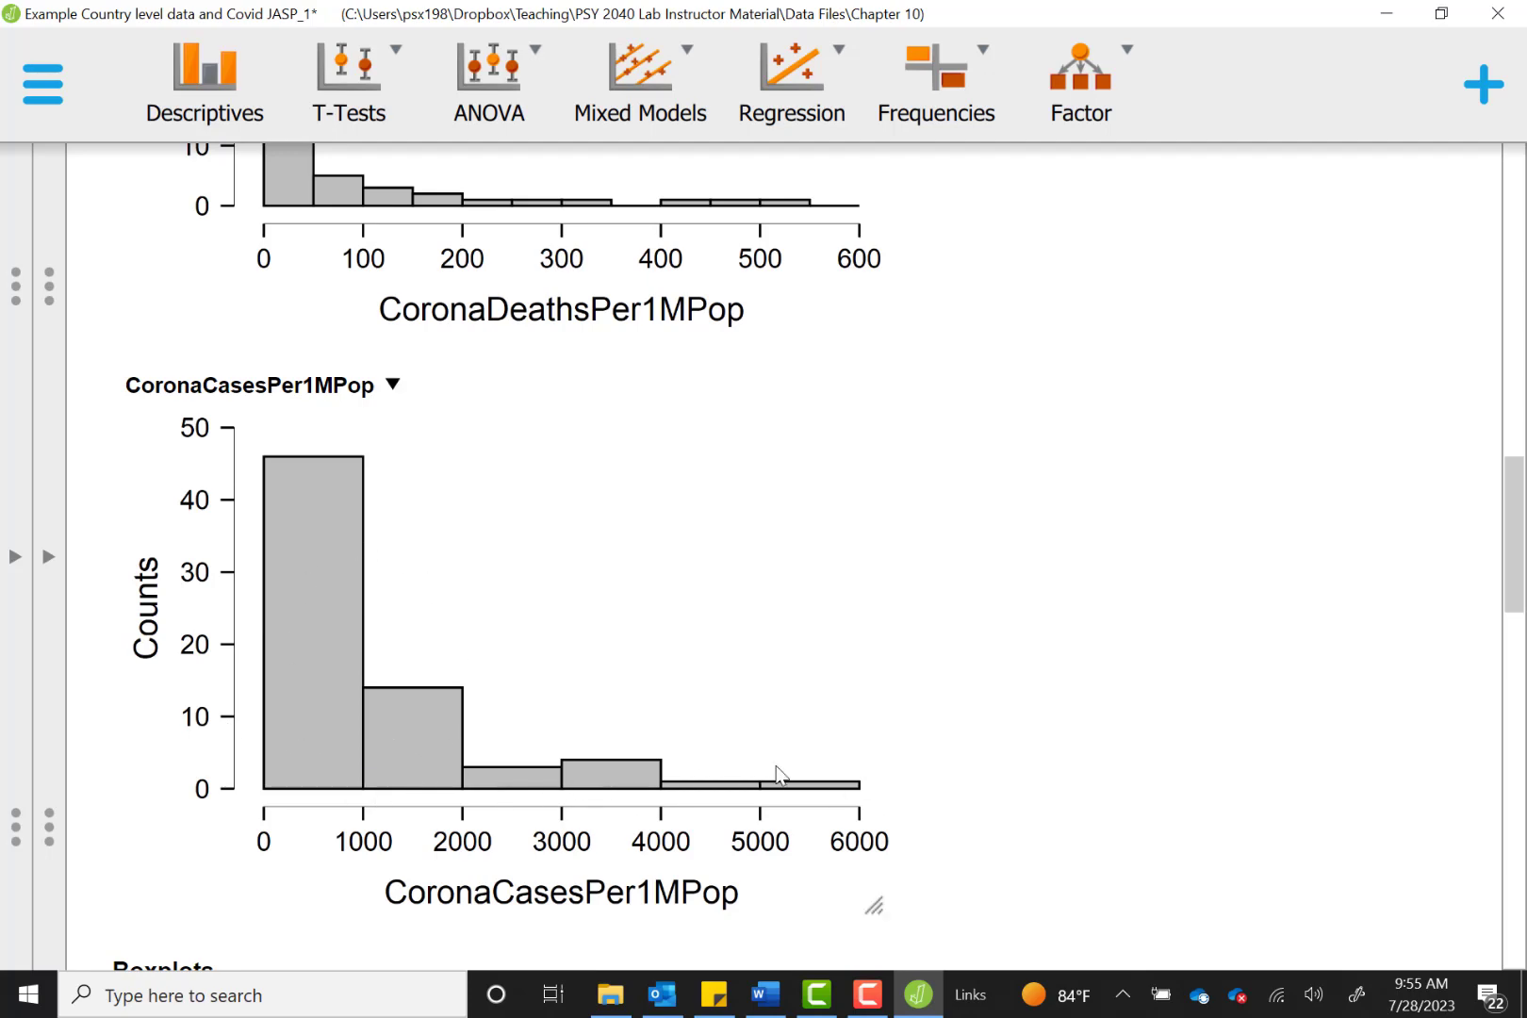
scroll(782, 773, up, 1)
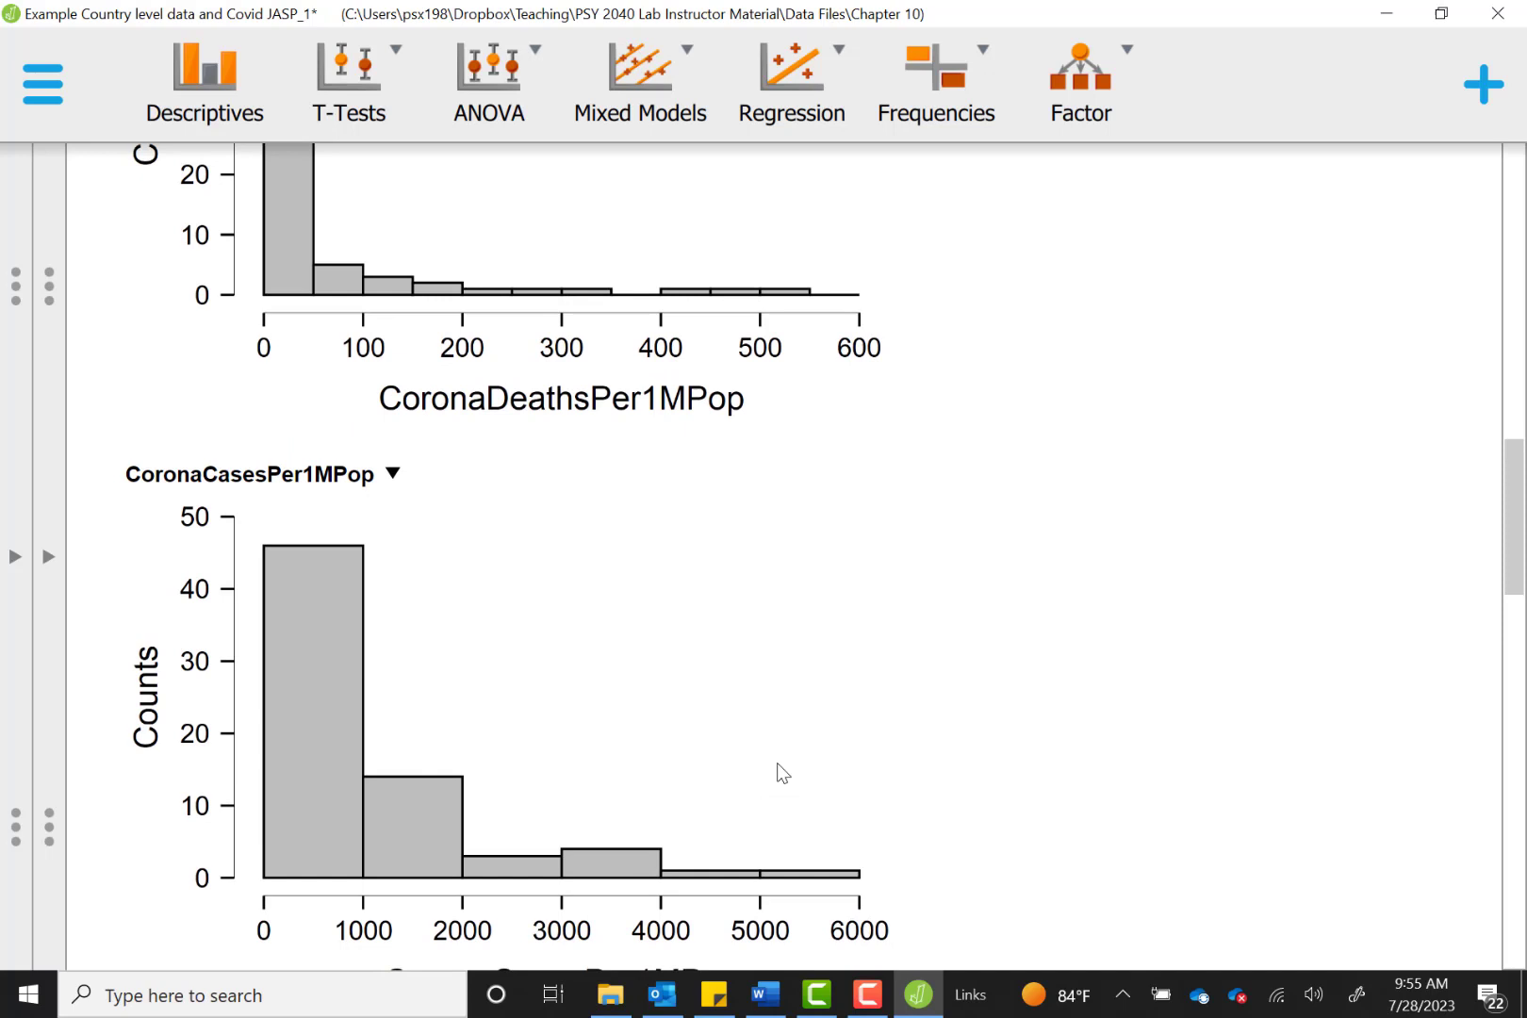
Step: Review the boxplots, including CoronaCasesPer1MPop outliers near 5800, then reopen the Descriptives options
scroll(782, 773, down, 8)
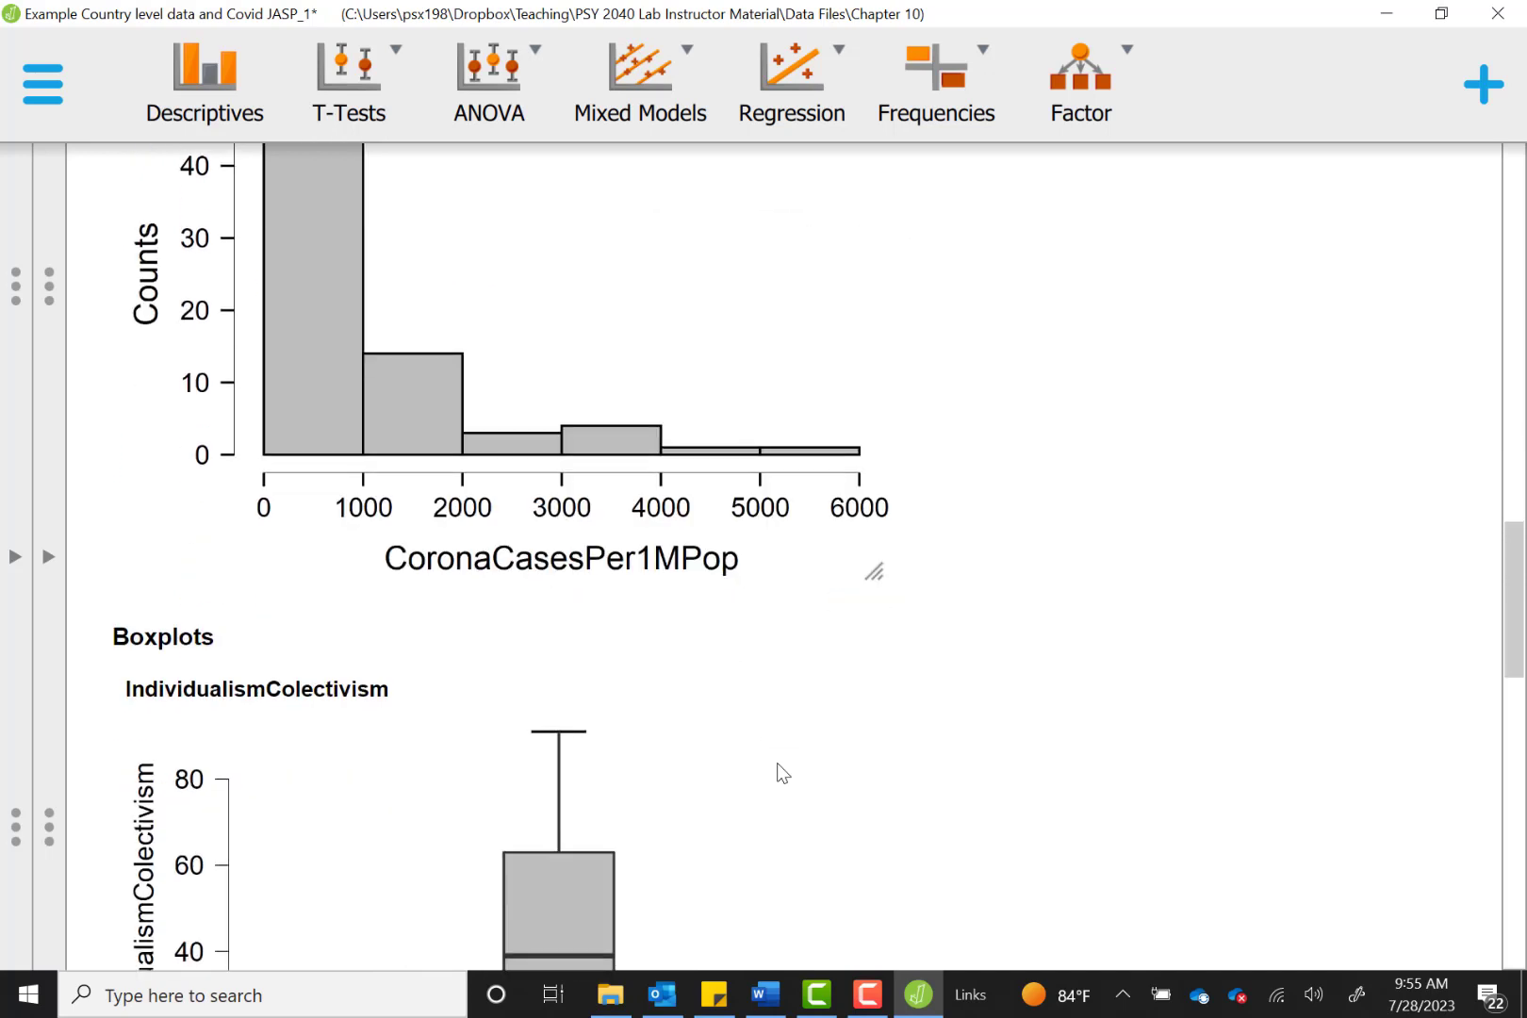
scroll(782, 773, down, 1)
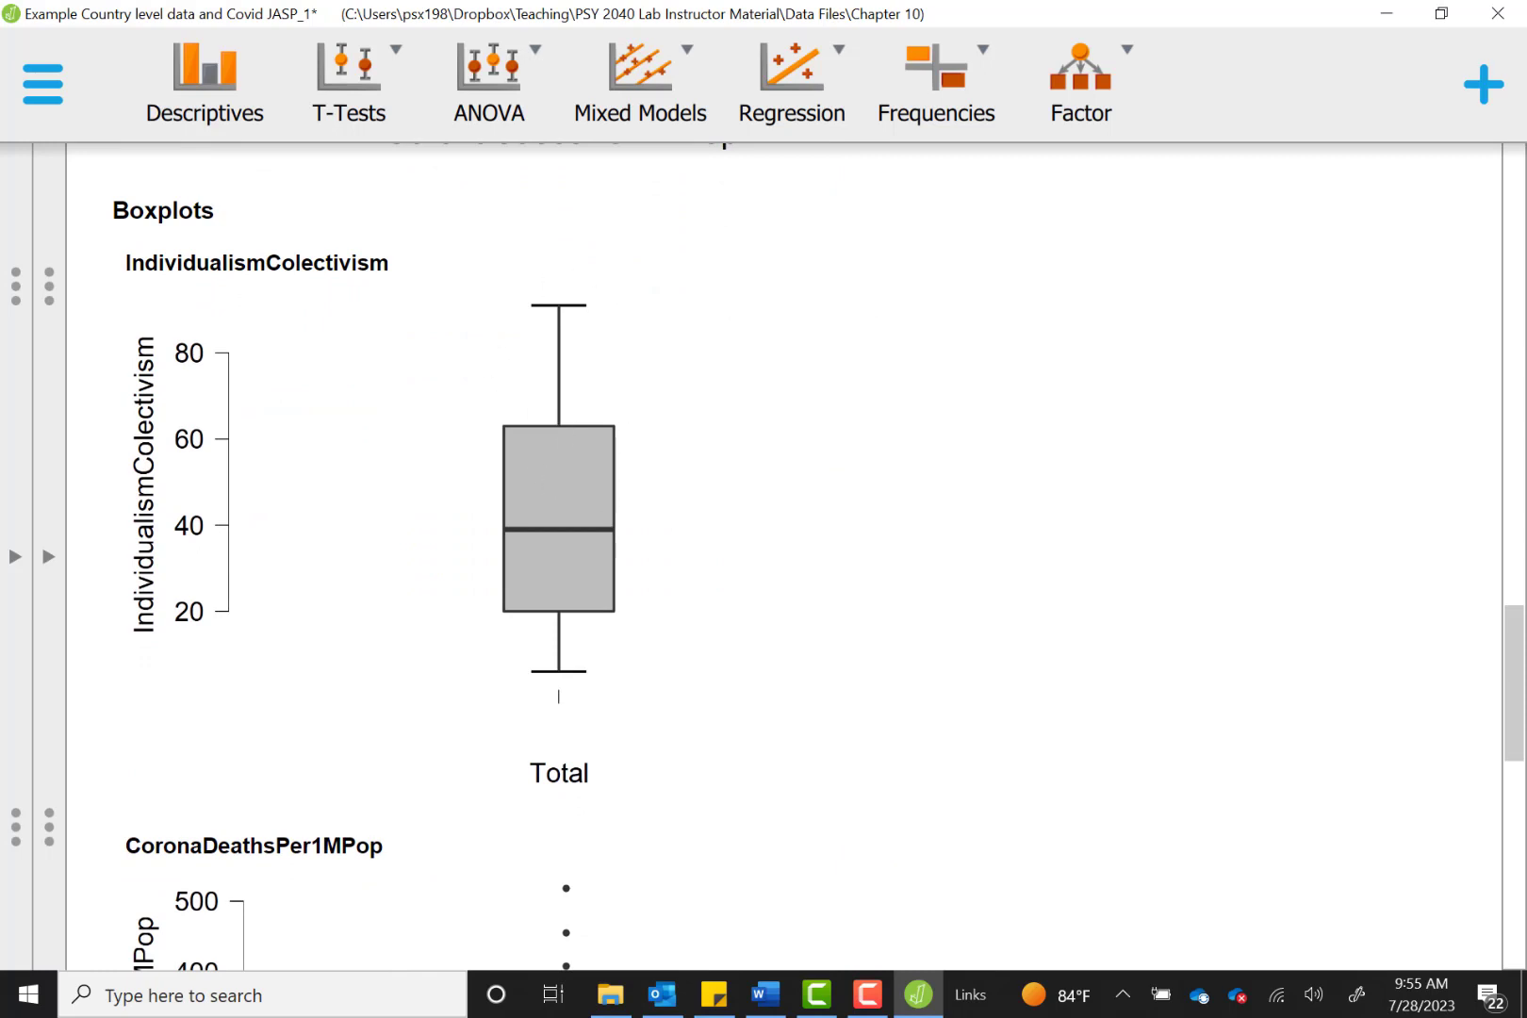
scroll(734, 569, down, 5)
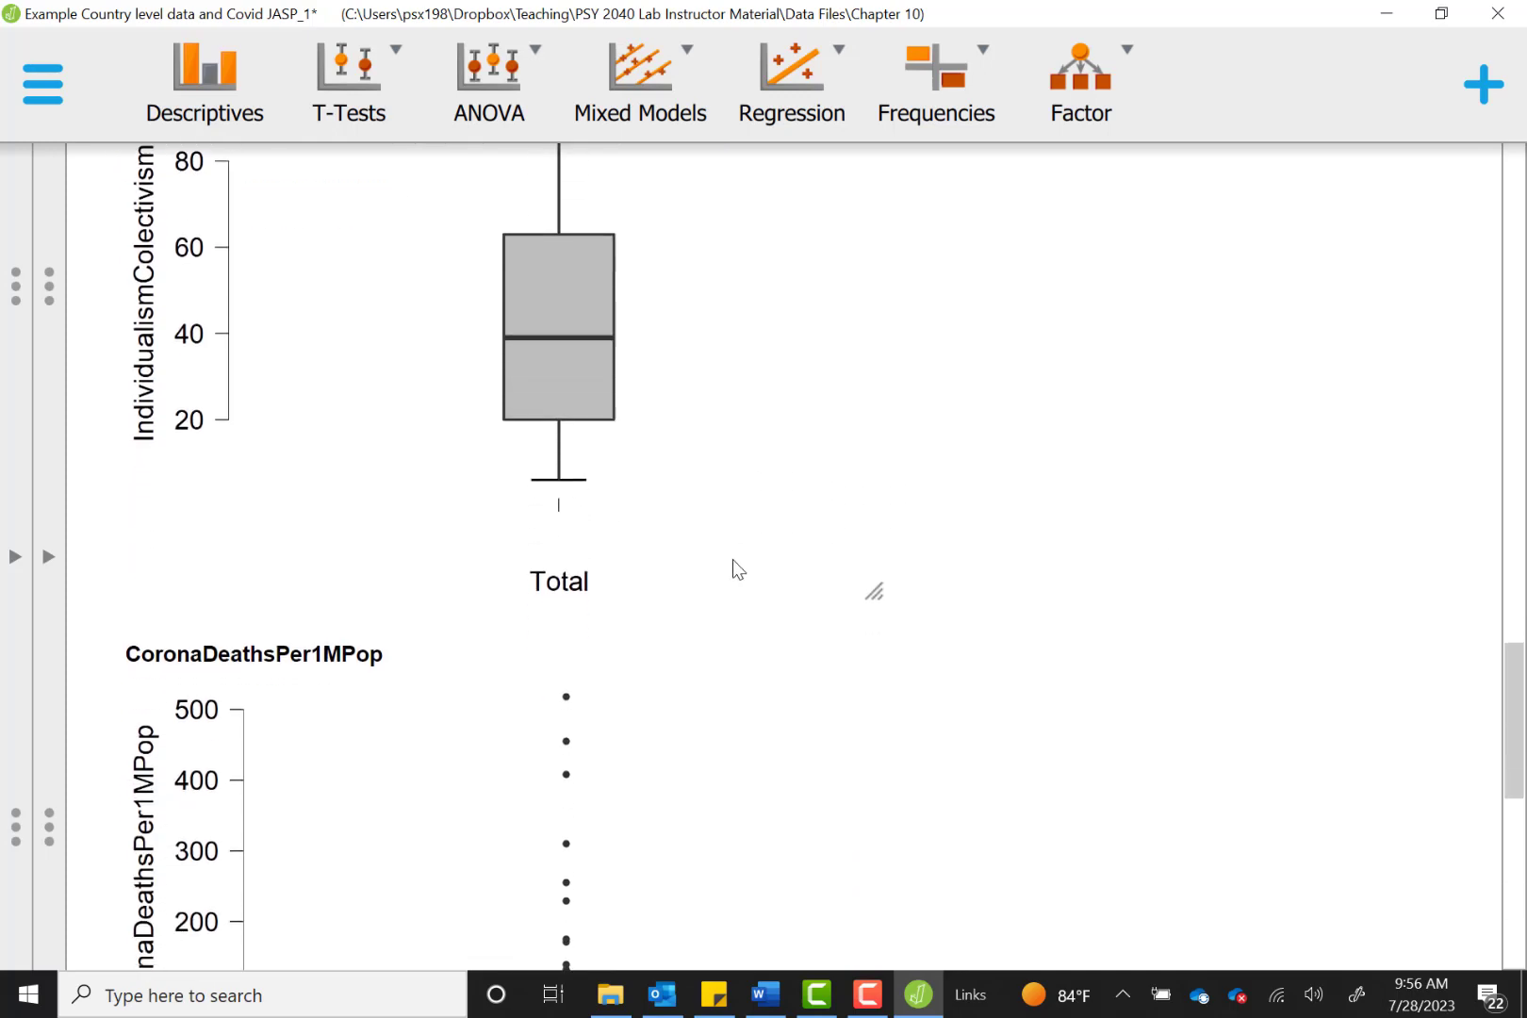
scroll(735, 570, down, 4)
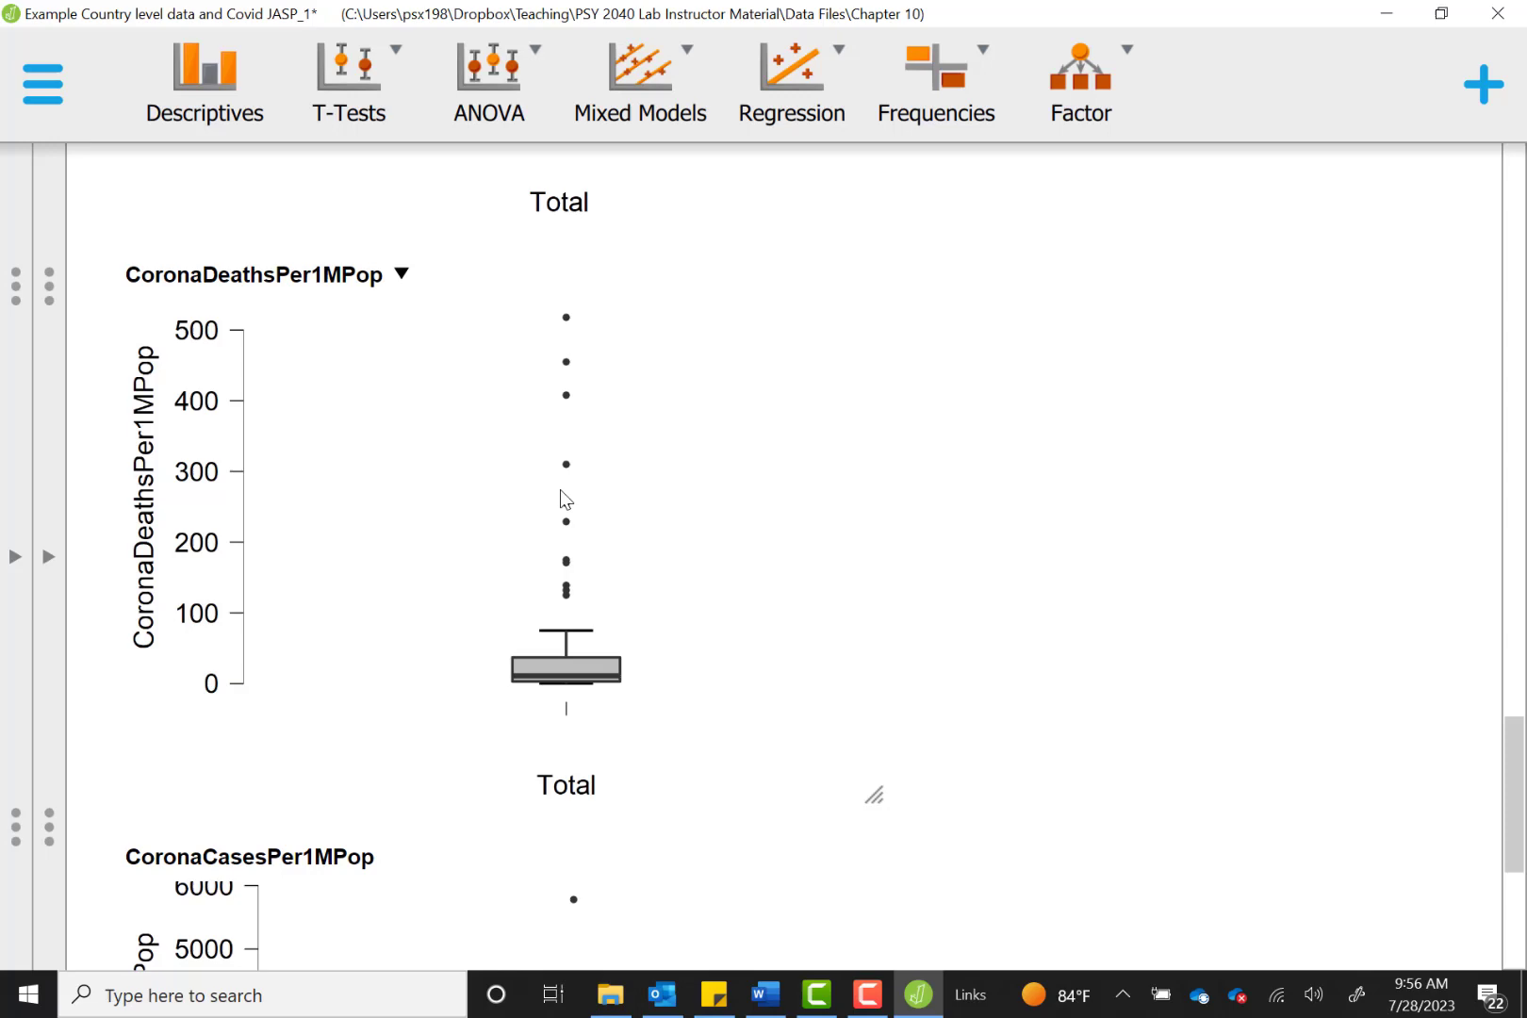
scroll(562, 500, down, 4)
scroll(562, 500, down, 2)
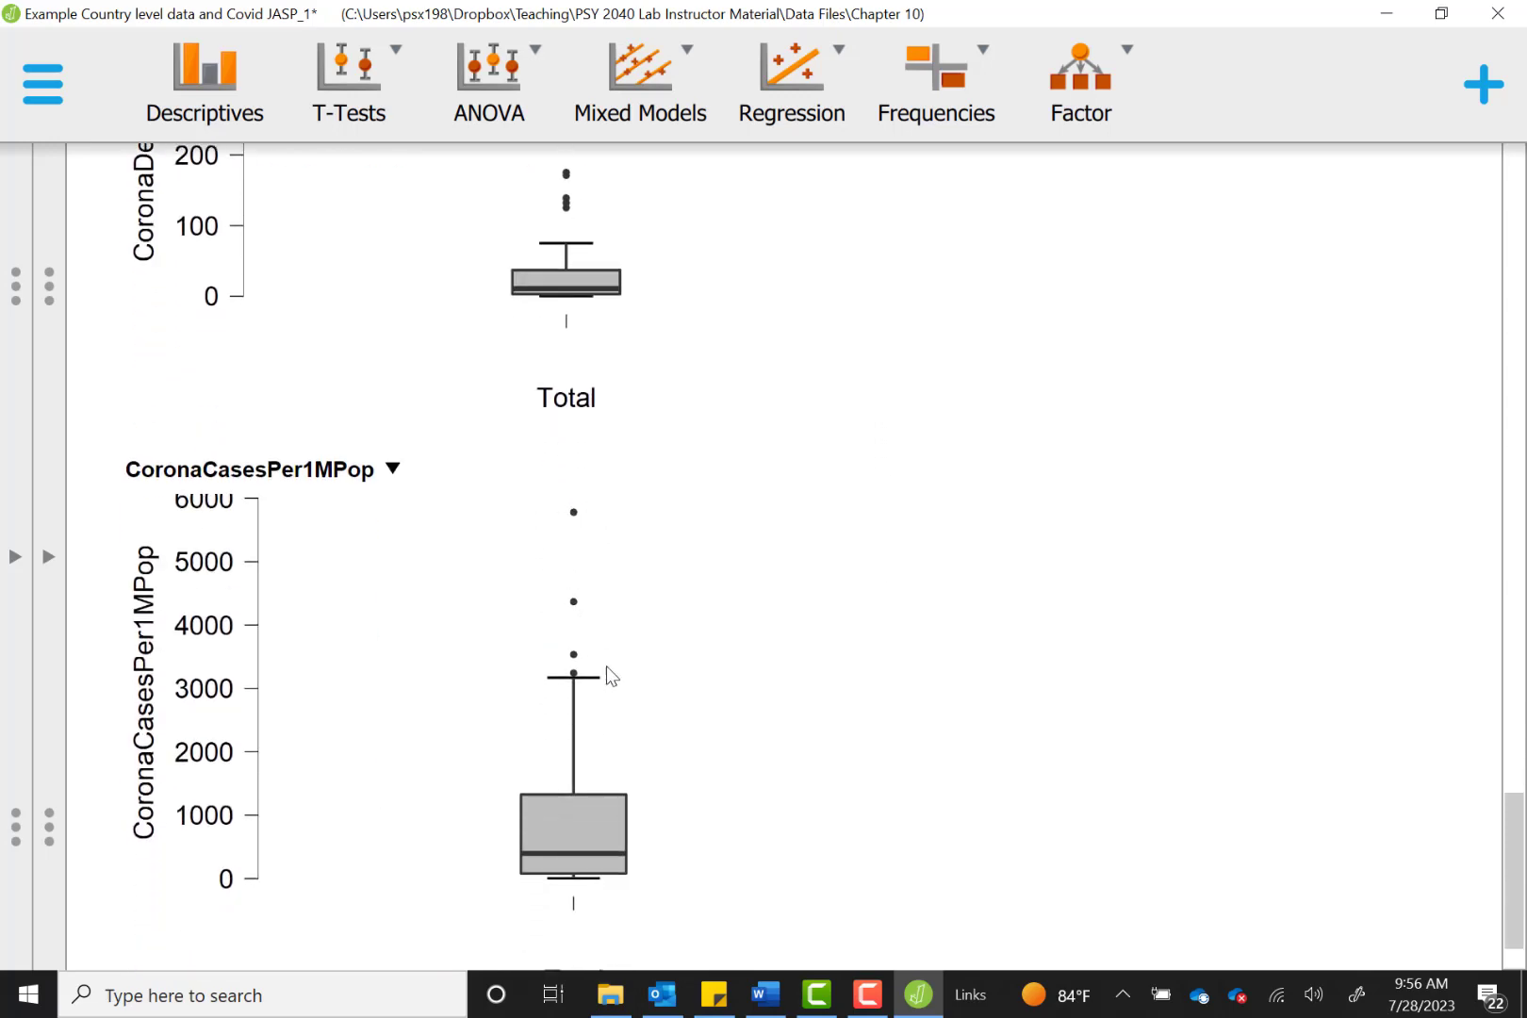
scroll(611, 679, down, 1)
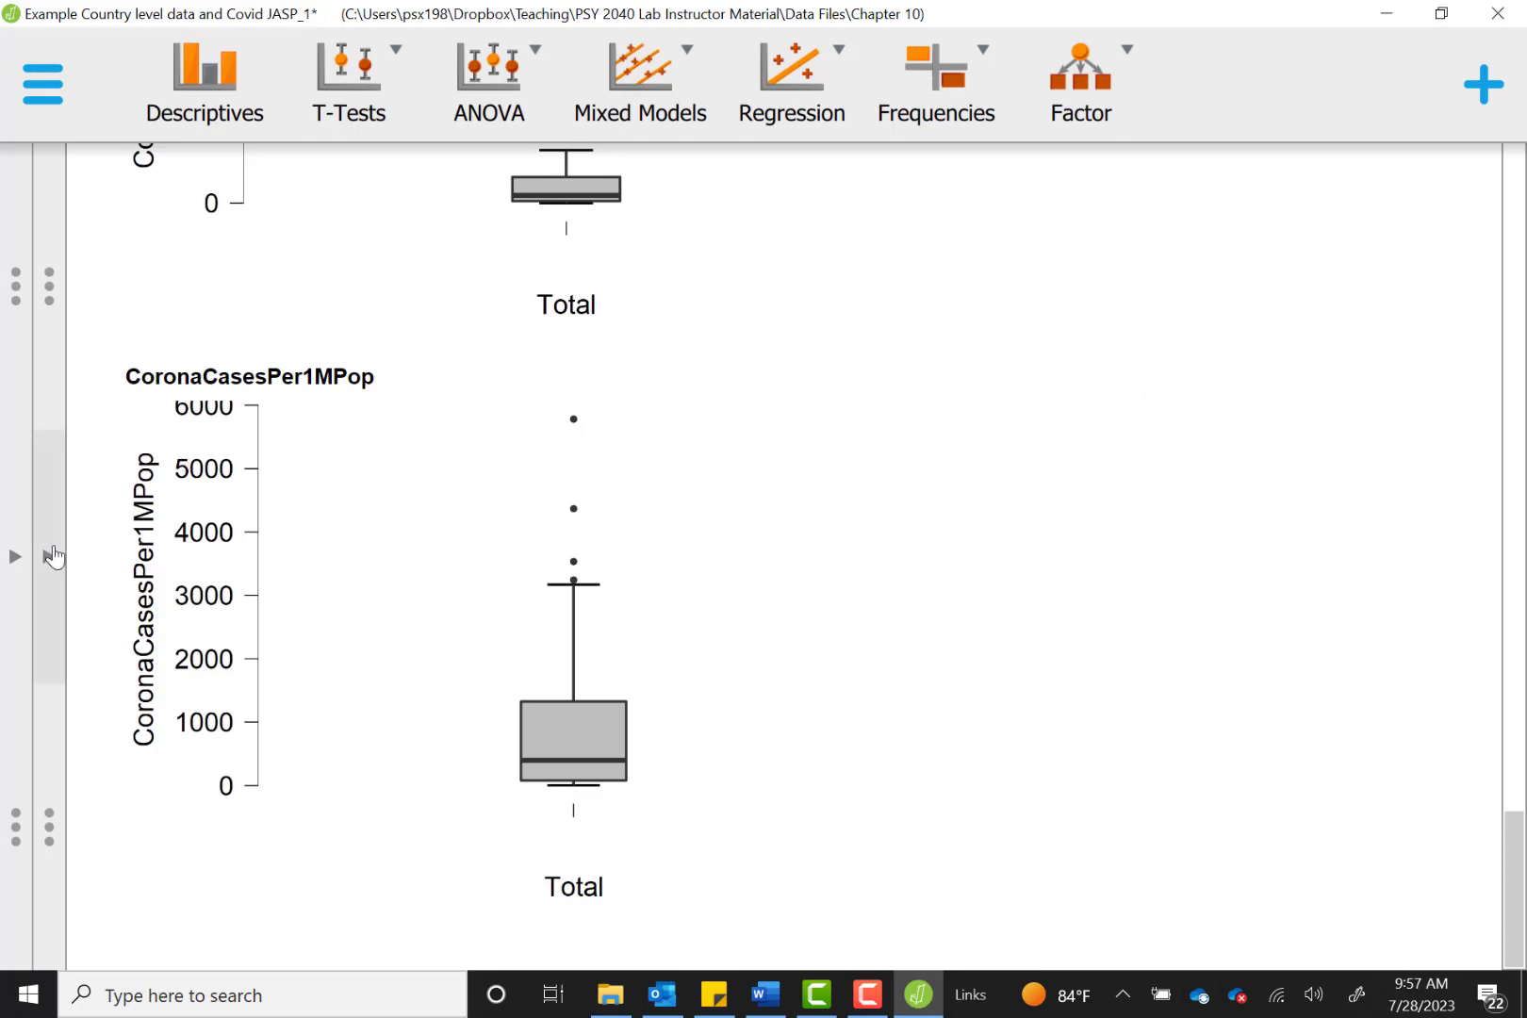
click(54, 556)
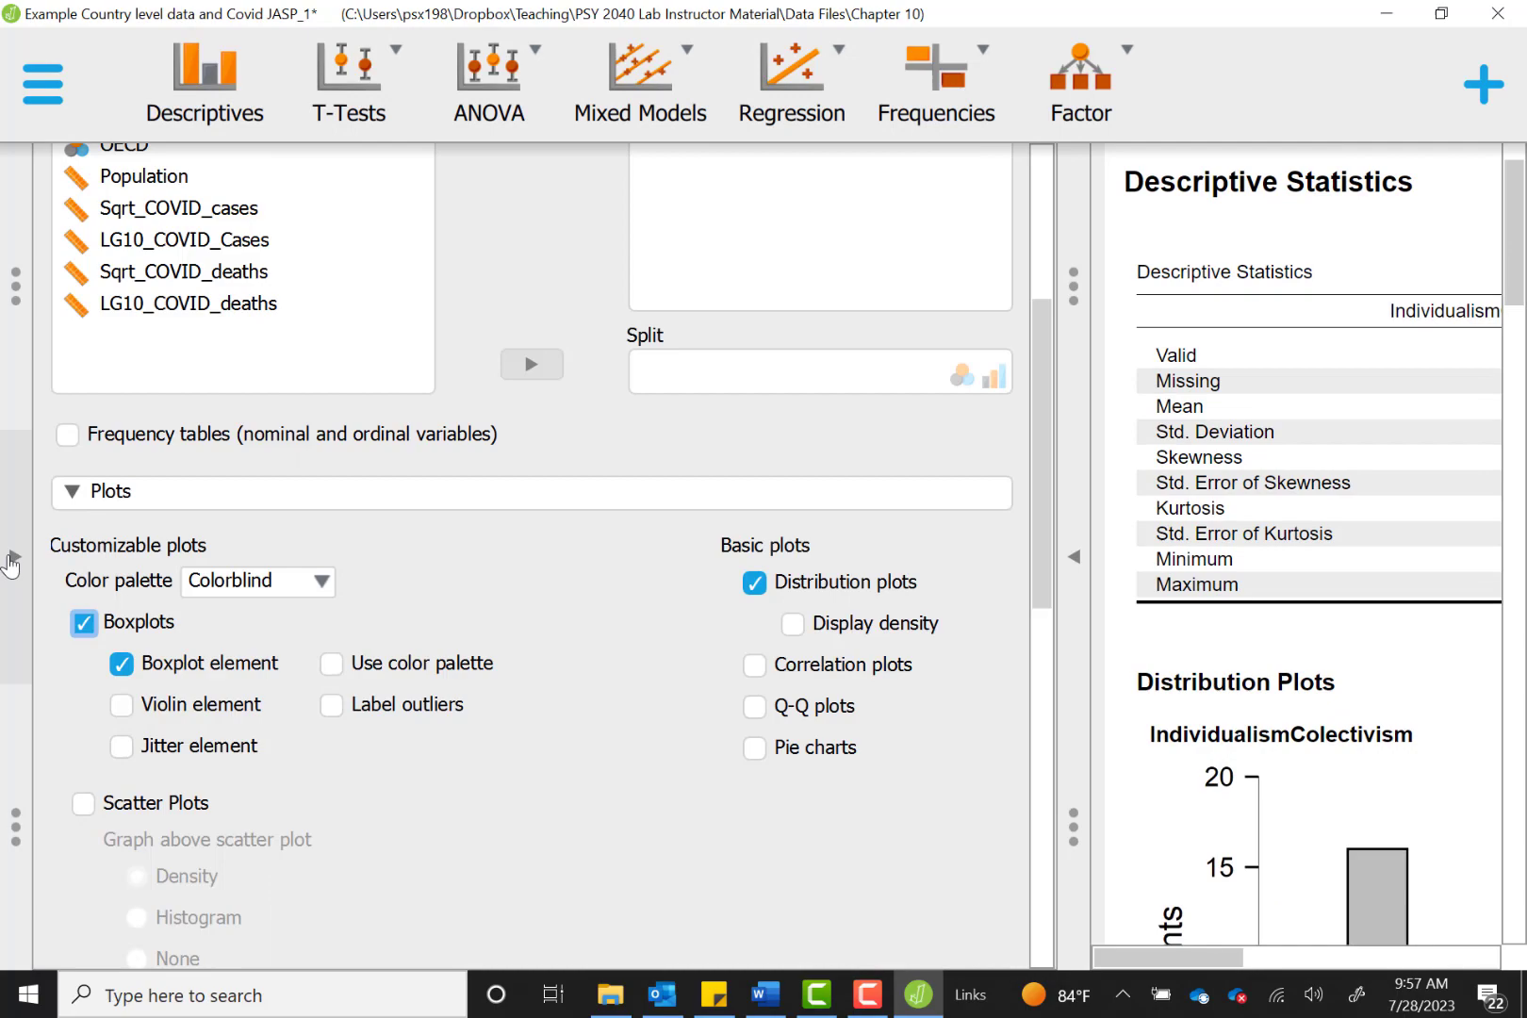
Step: Show the data grid and scroll right to the Sqrt and LG10 COVID columns
click(10, 564)
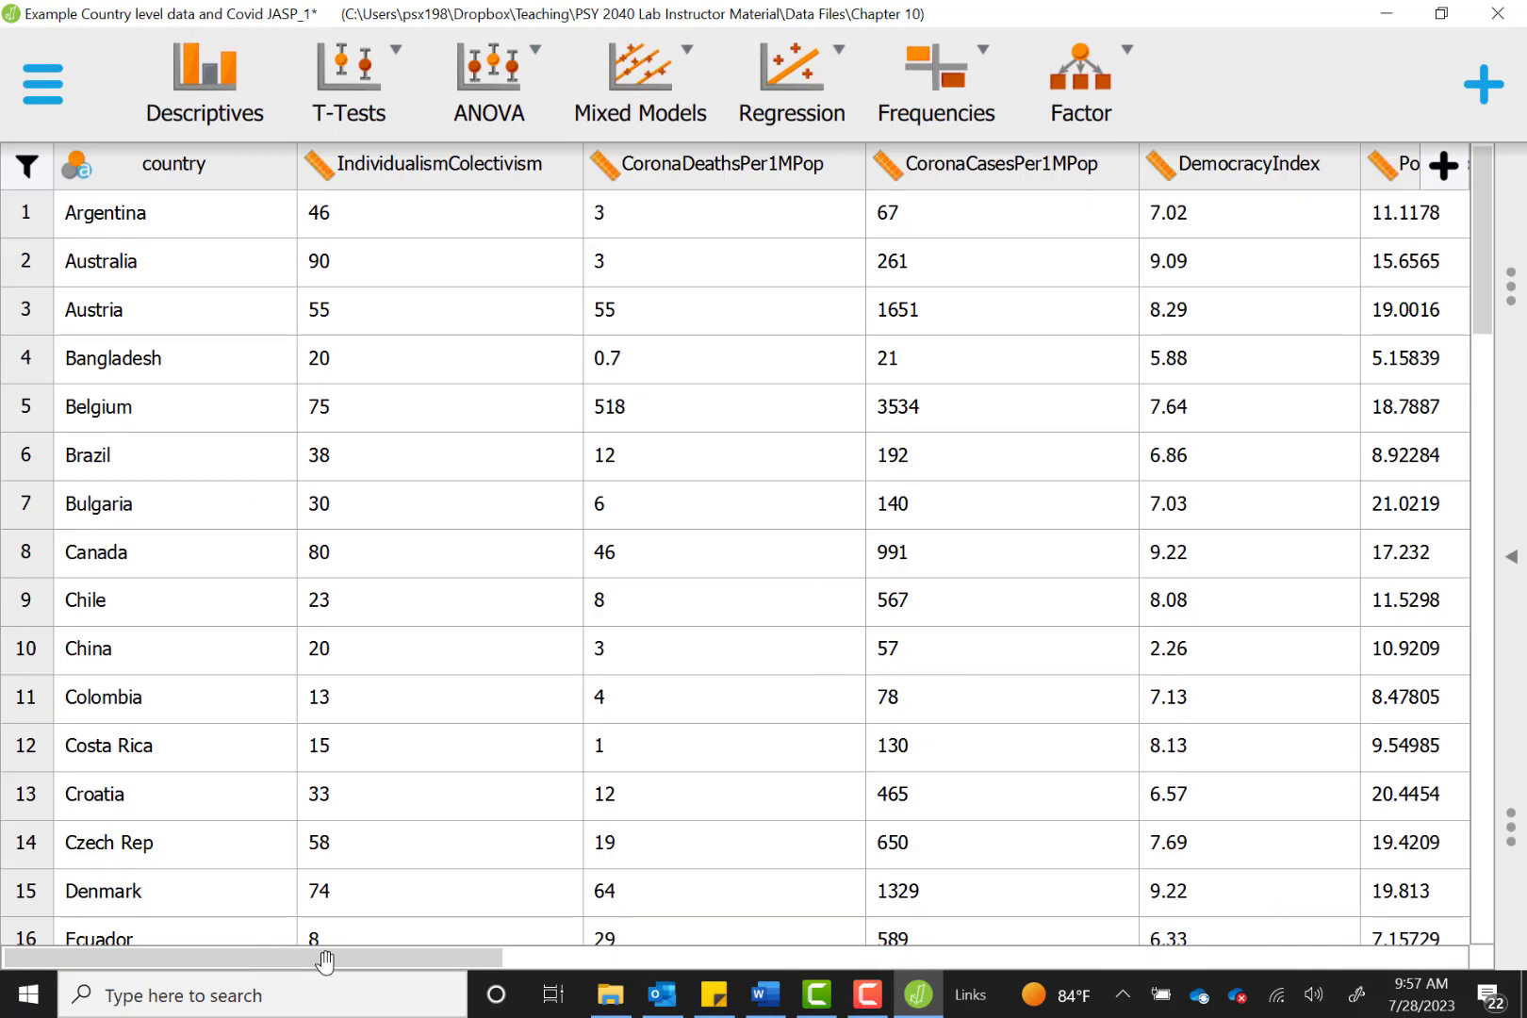
drag(407, 959, 1407, 906)
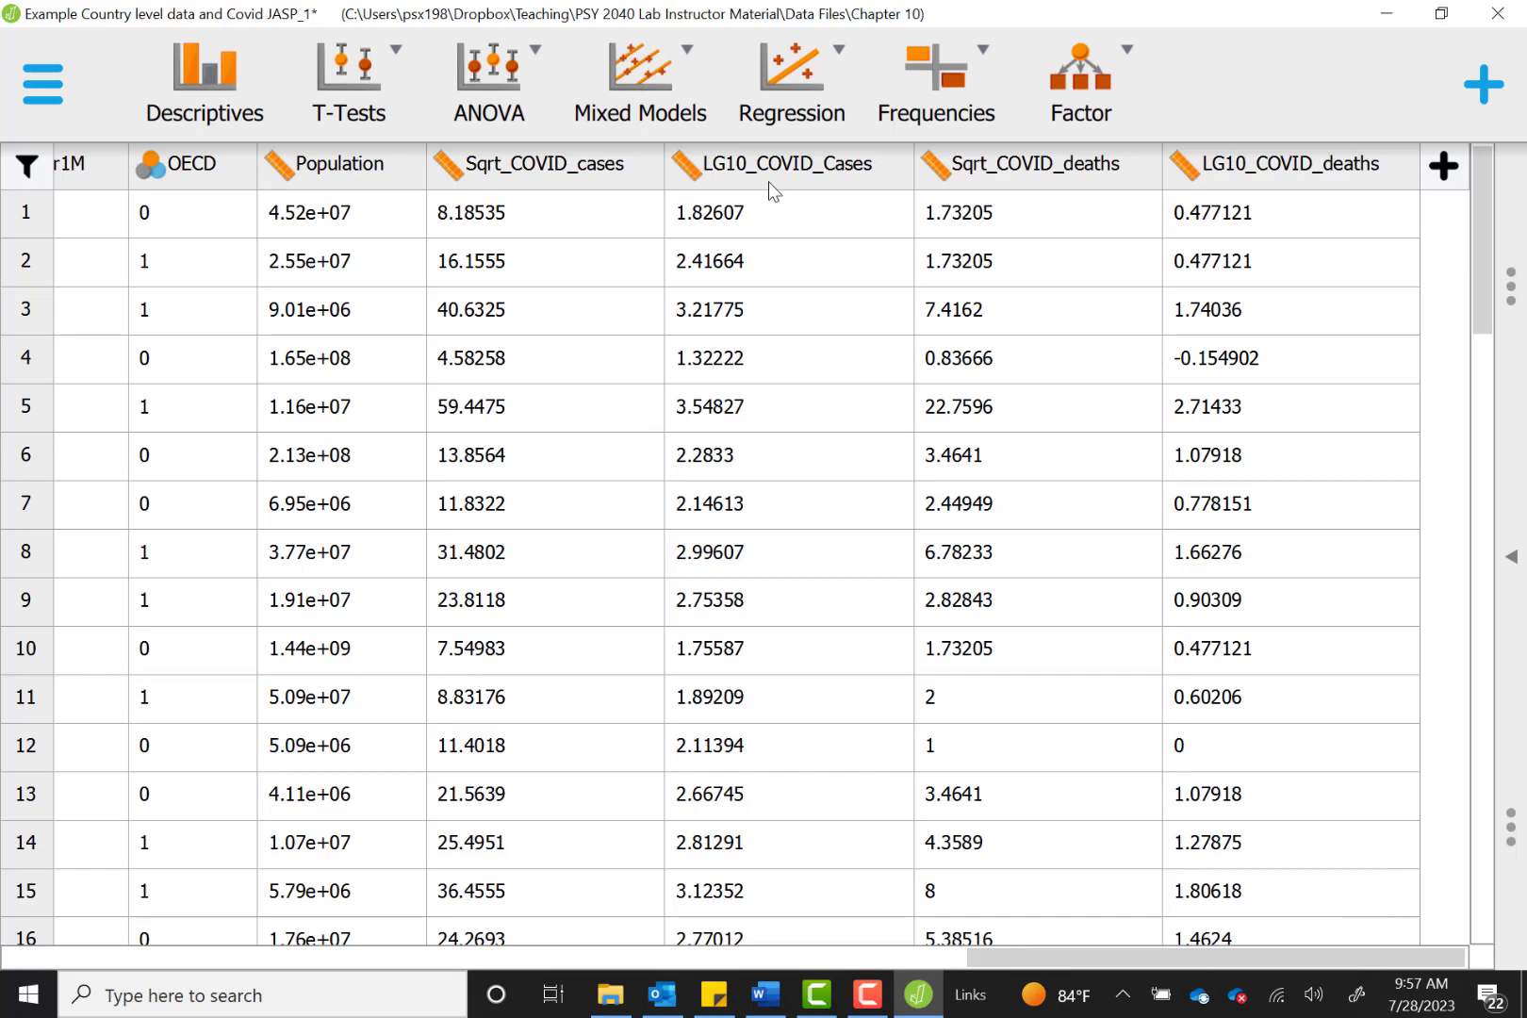
Step: Start a new Descriptives analysis with CoronaDeathsPer1MPop, removing a mistakenly added Sqrt_COVID_cases
click(219, 102)
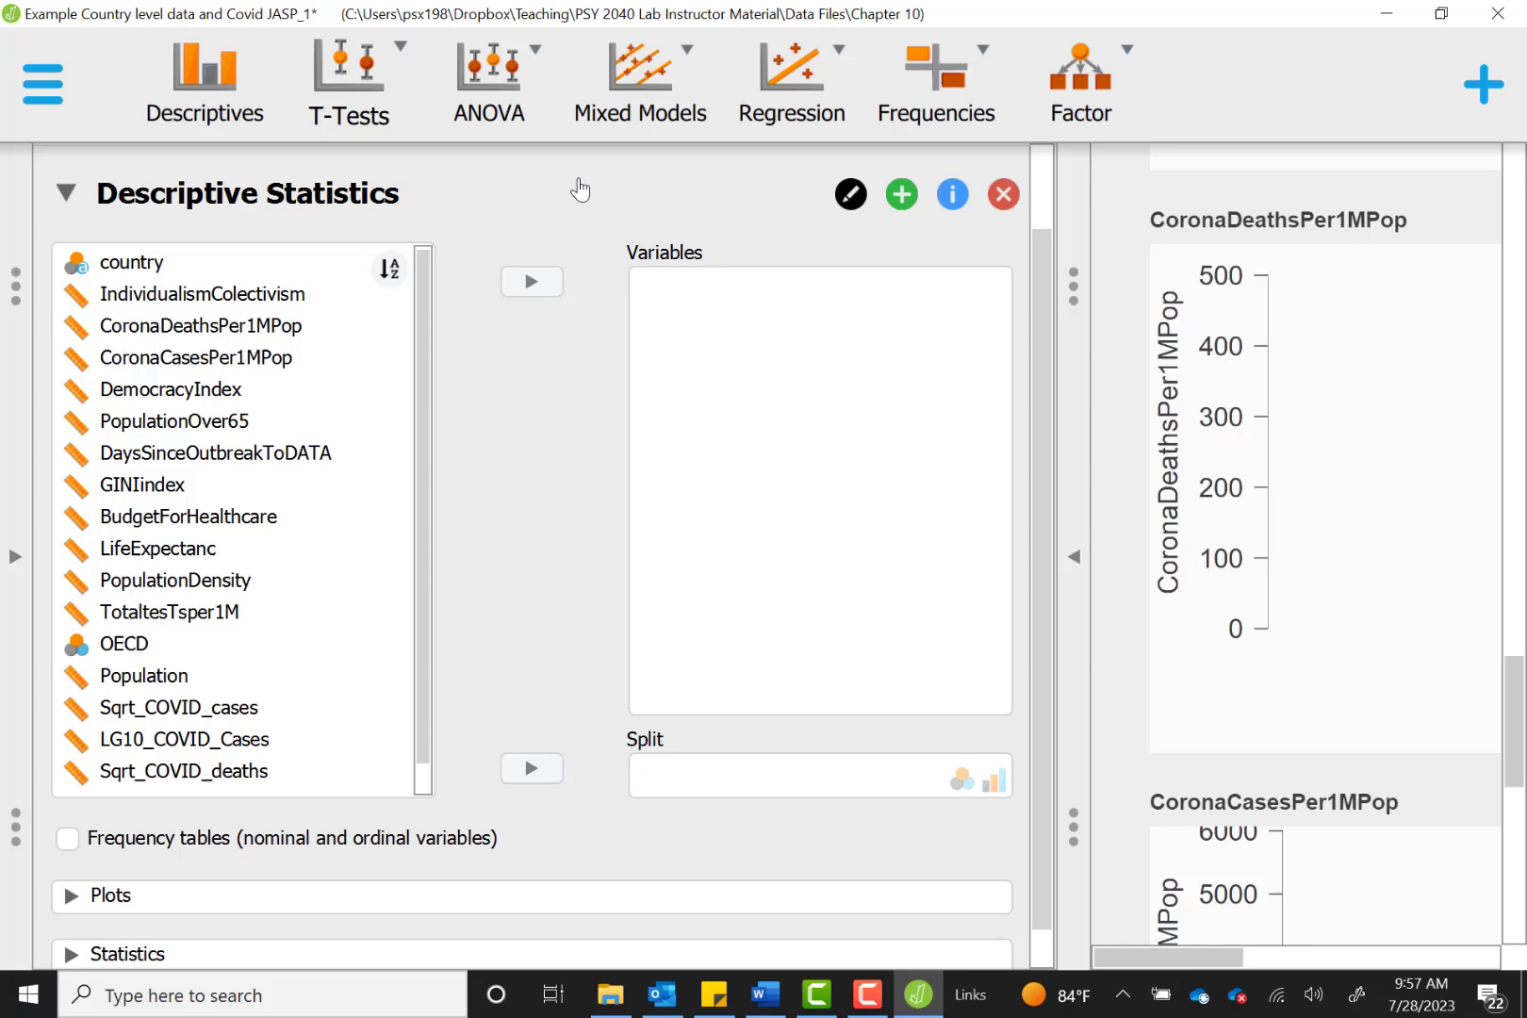
scroll(619, 324, up, 1)
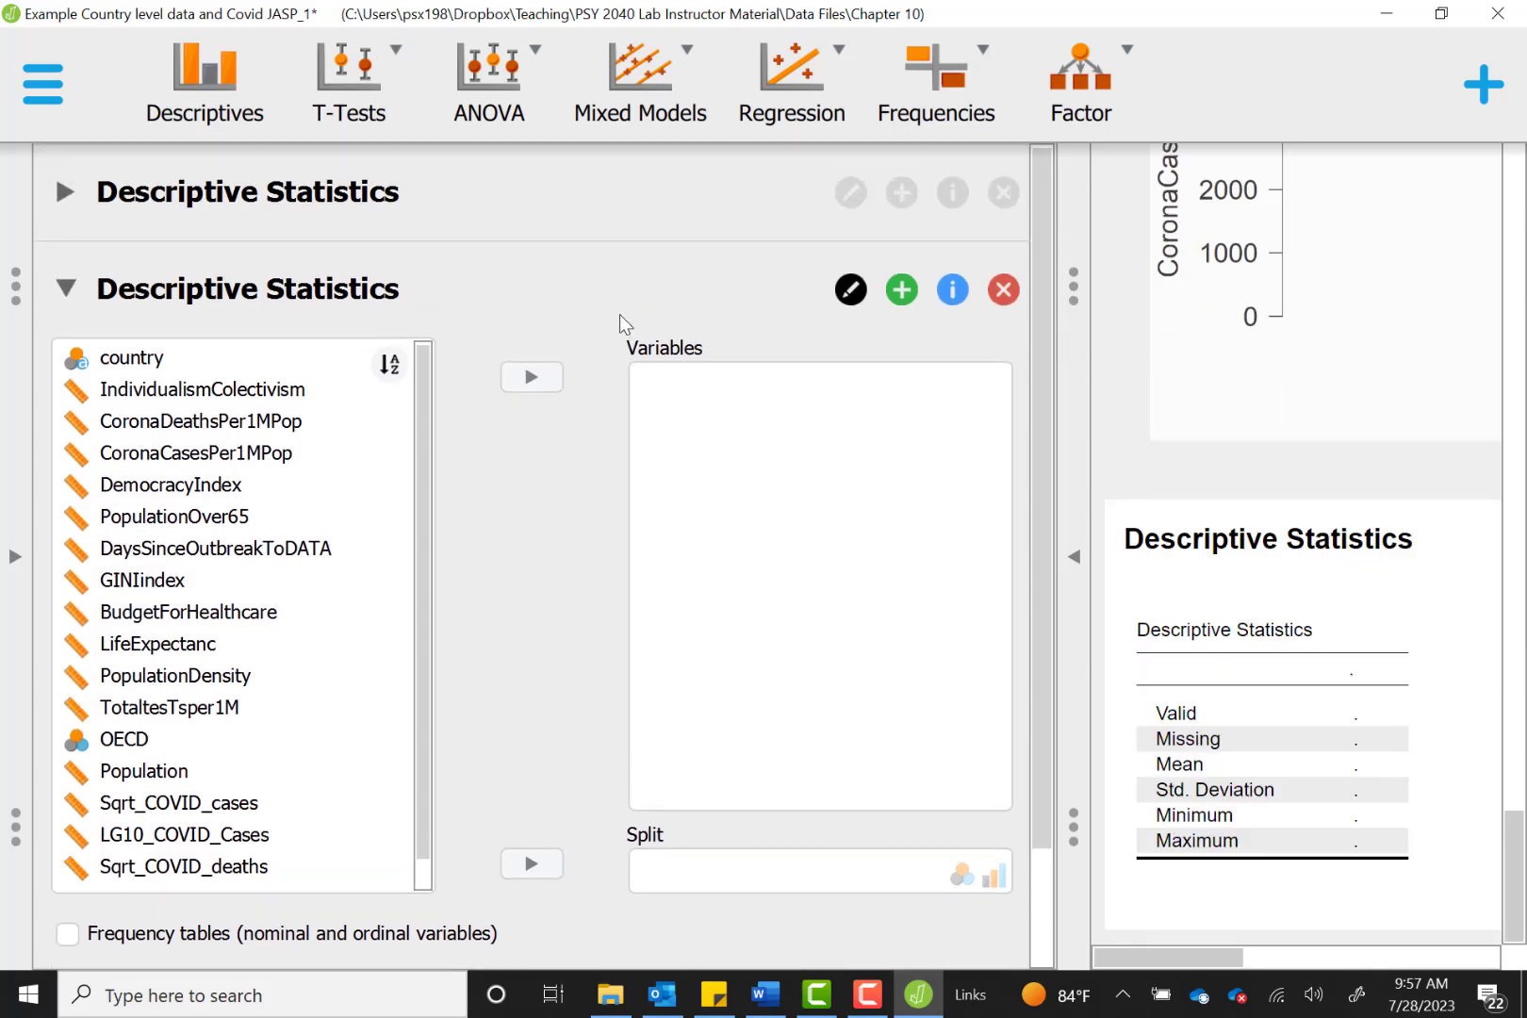
click(237, 434)
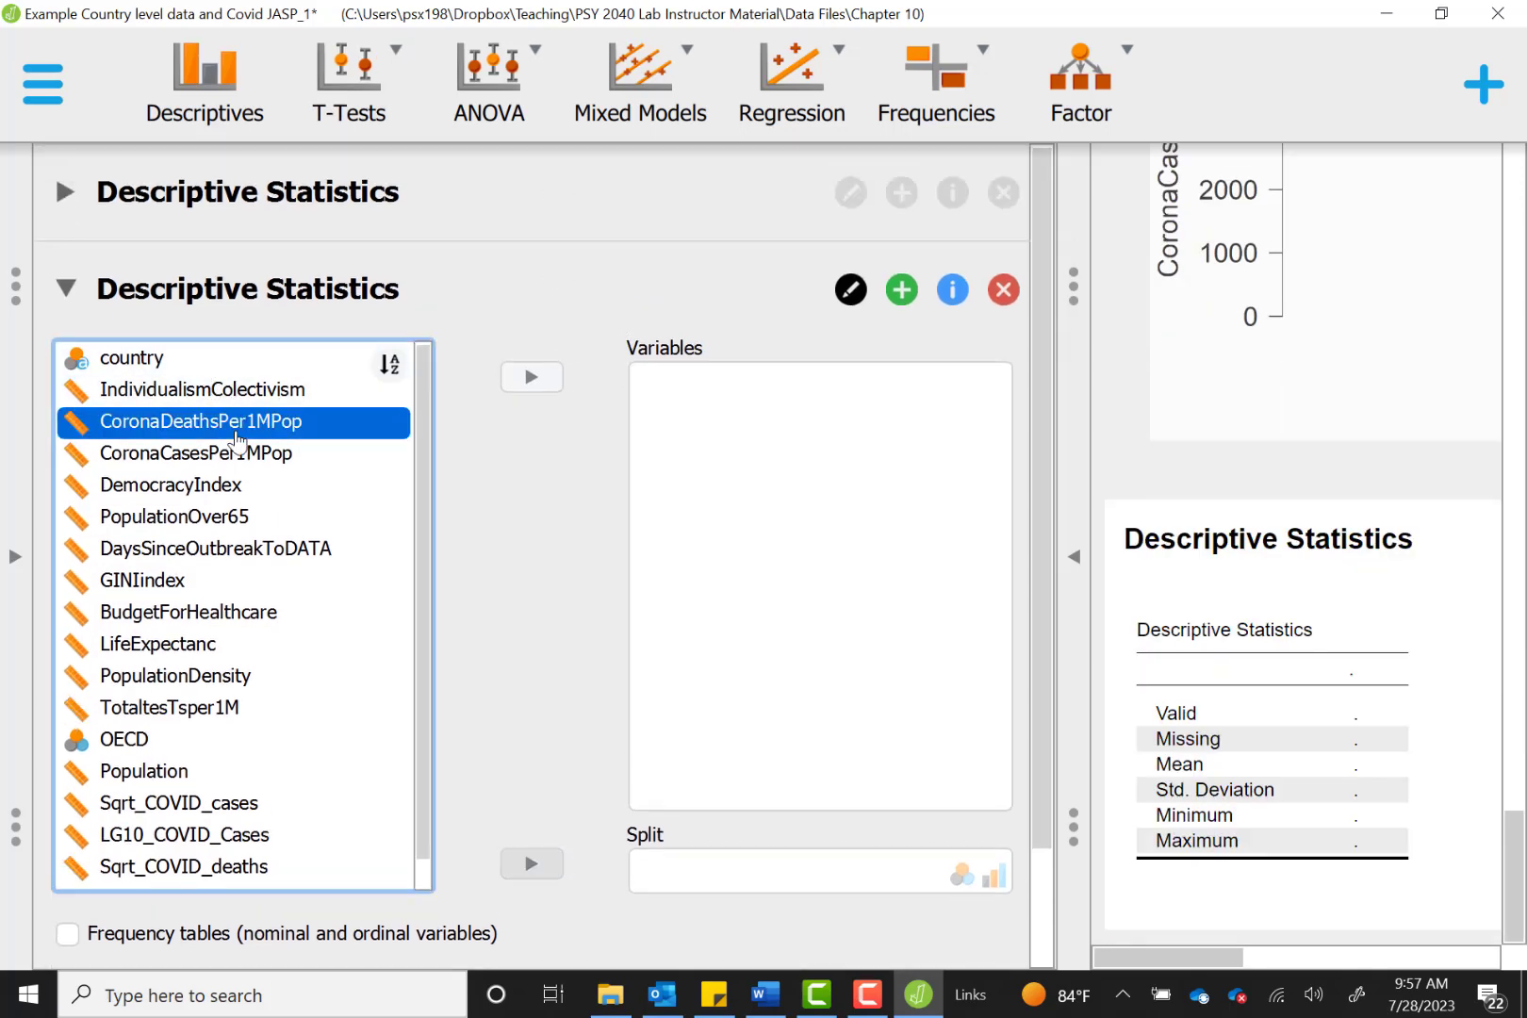
click(535, 381)
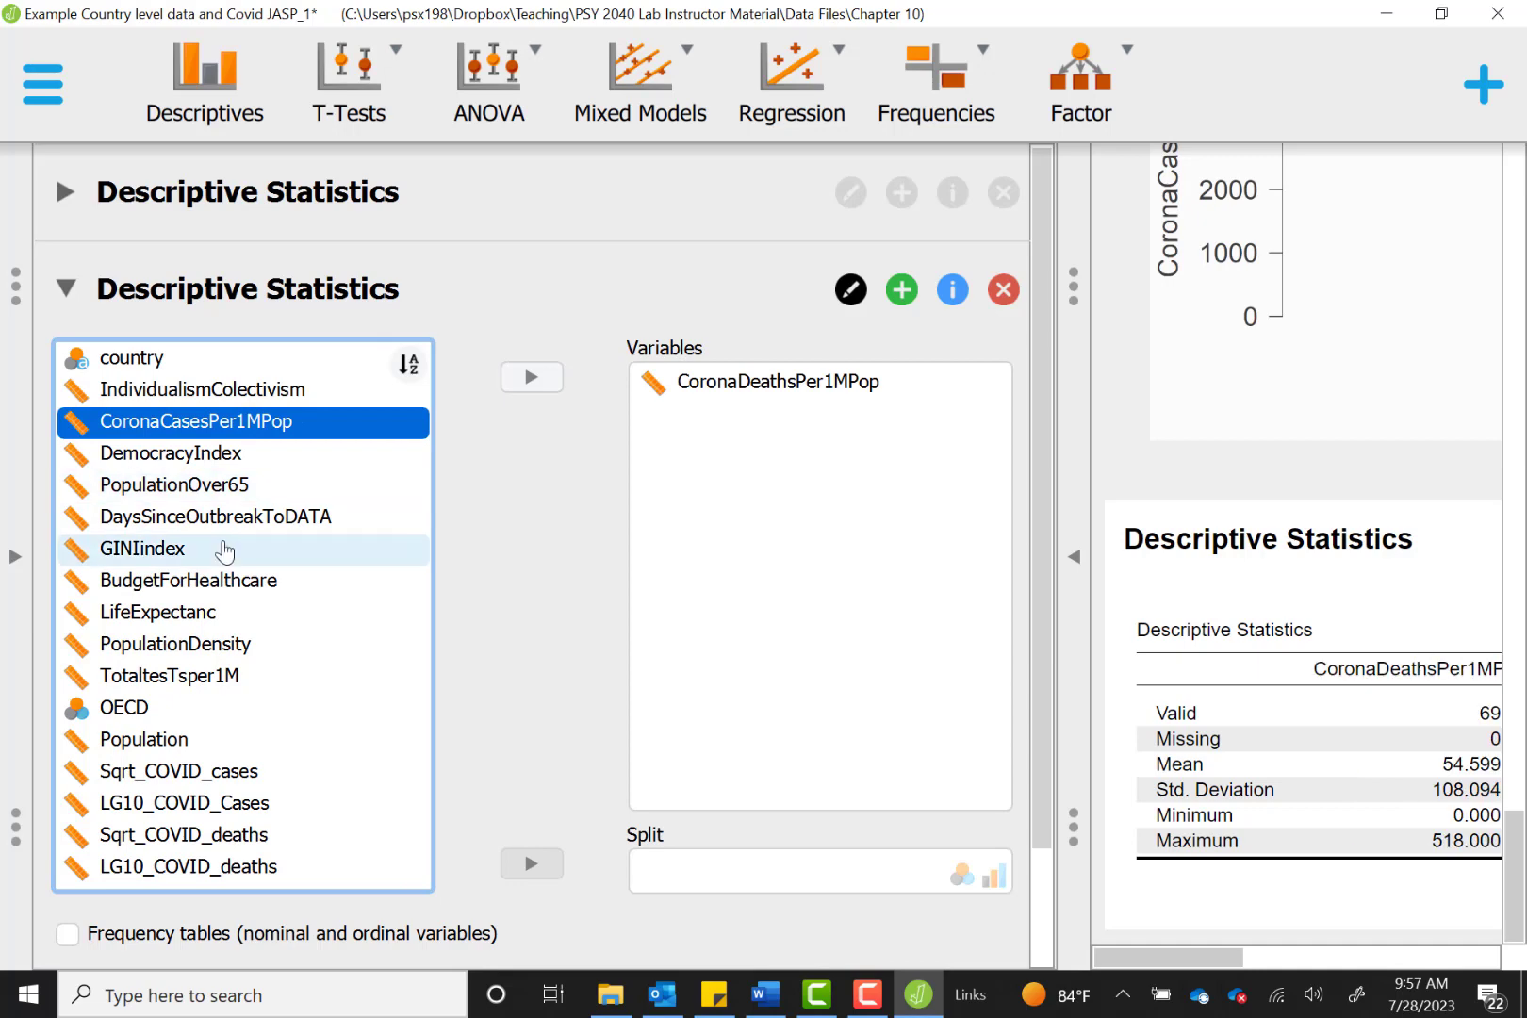
scroll(224, 551, down, 2)
click(200, 641)
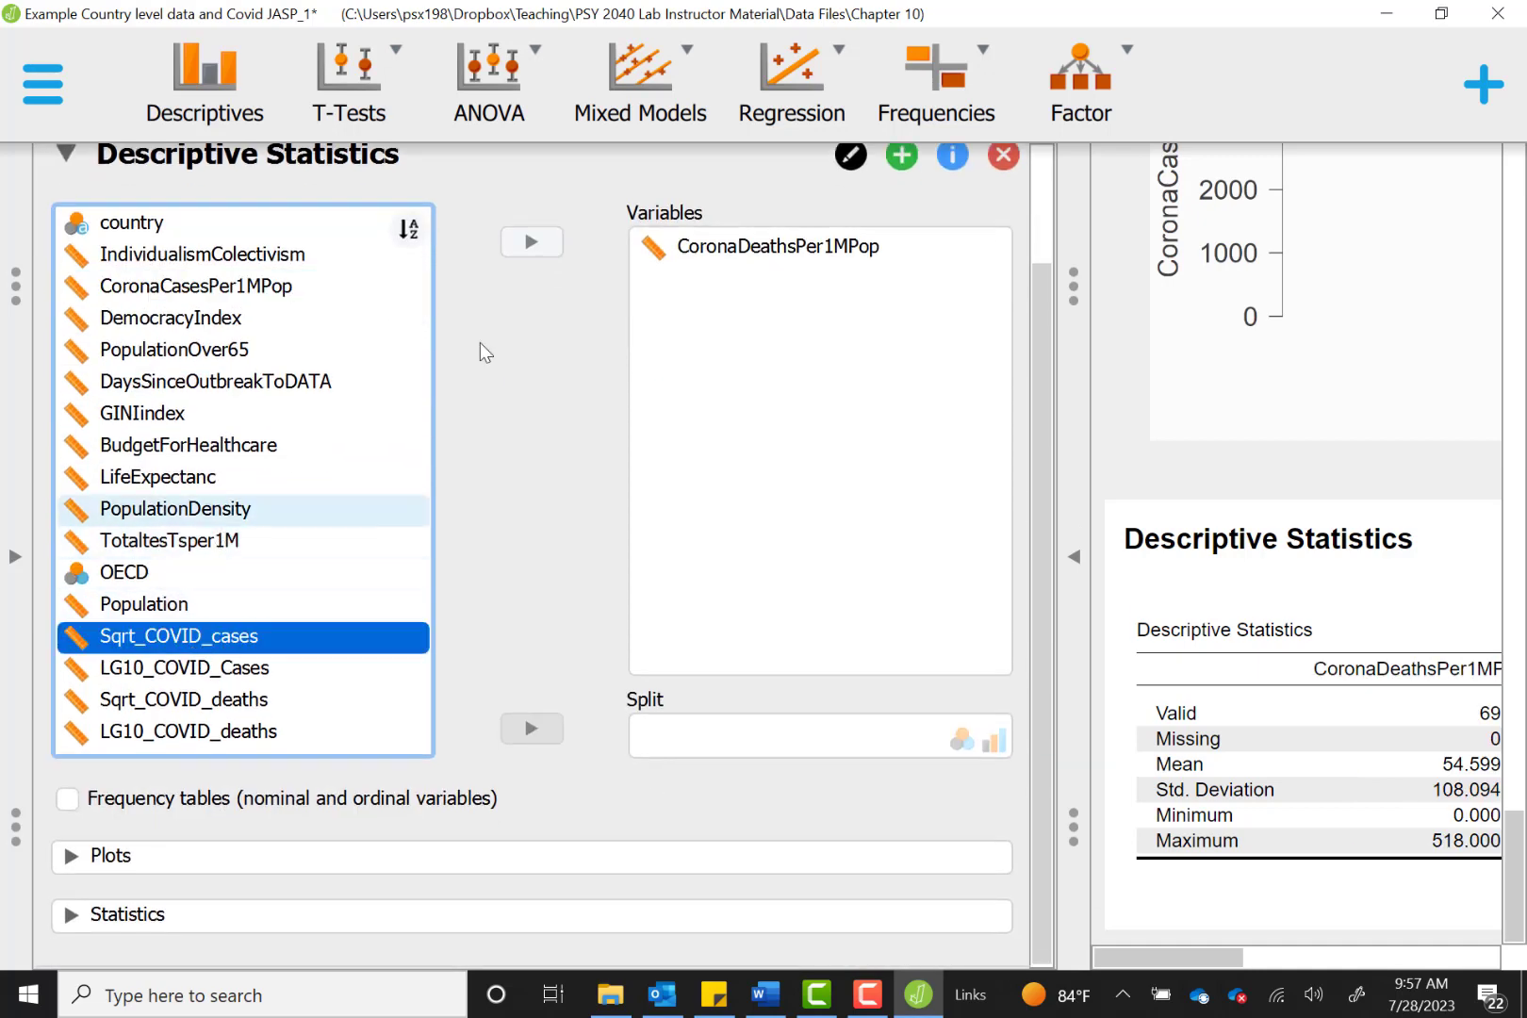
click(533, 250)
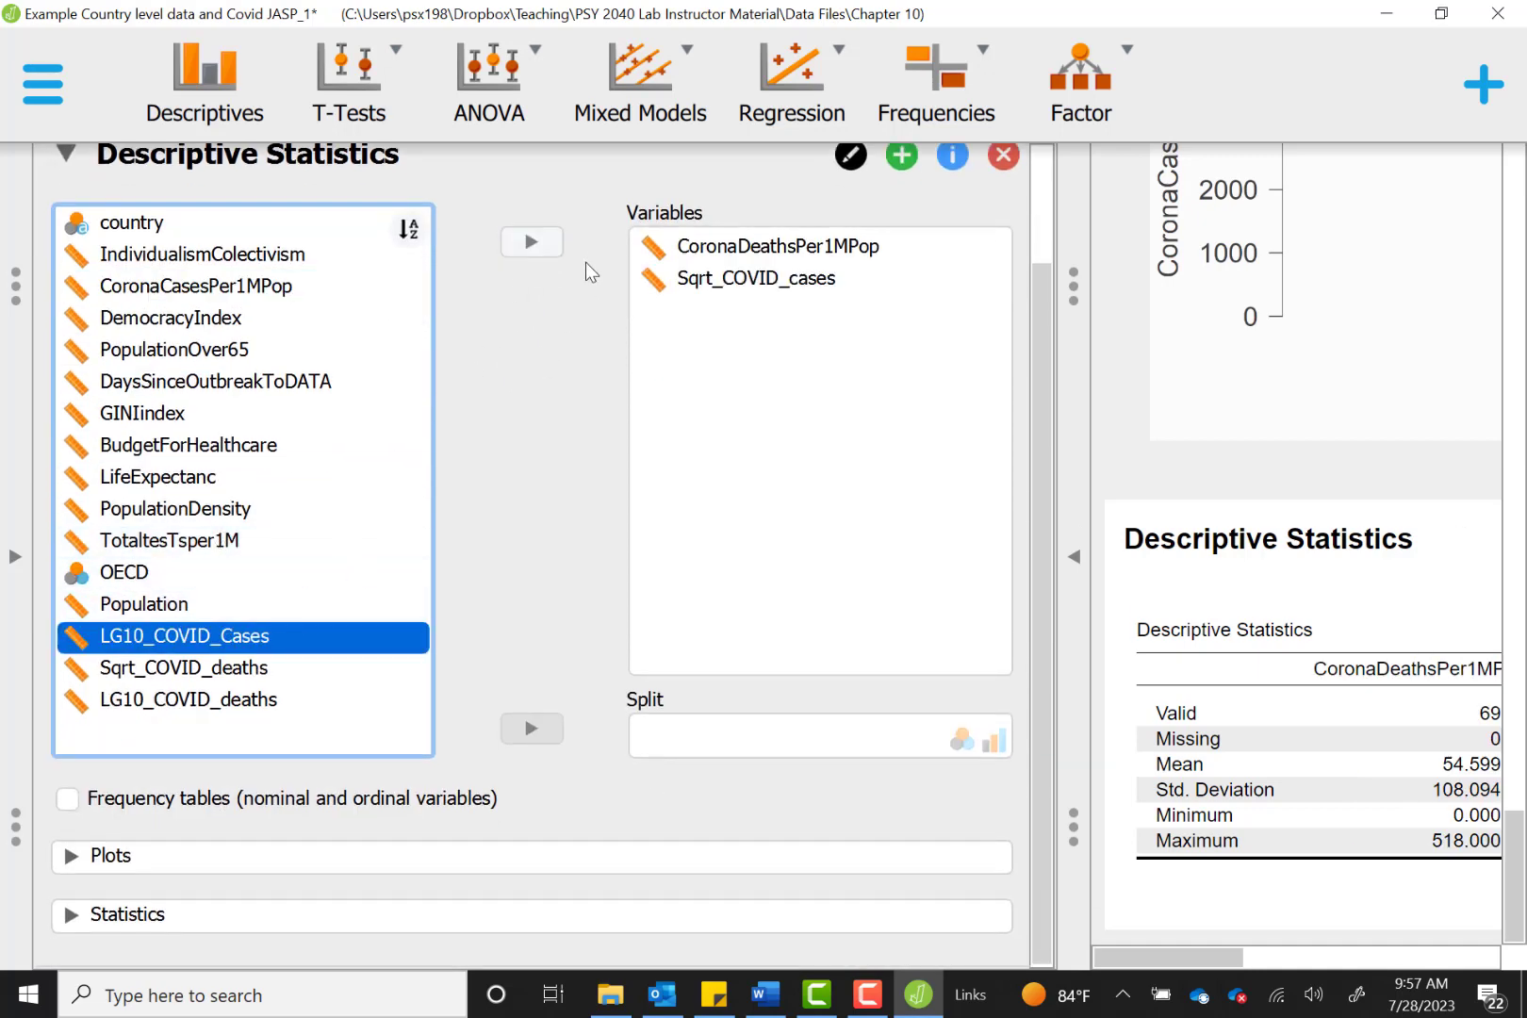
click(750, 288)
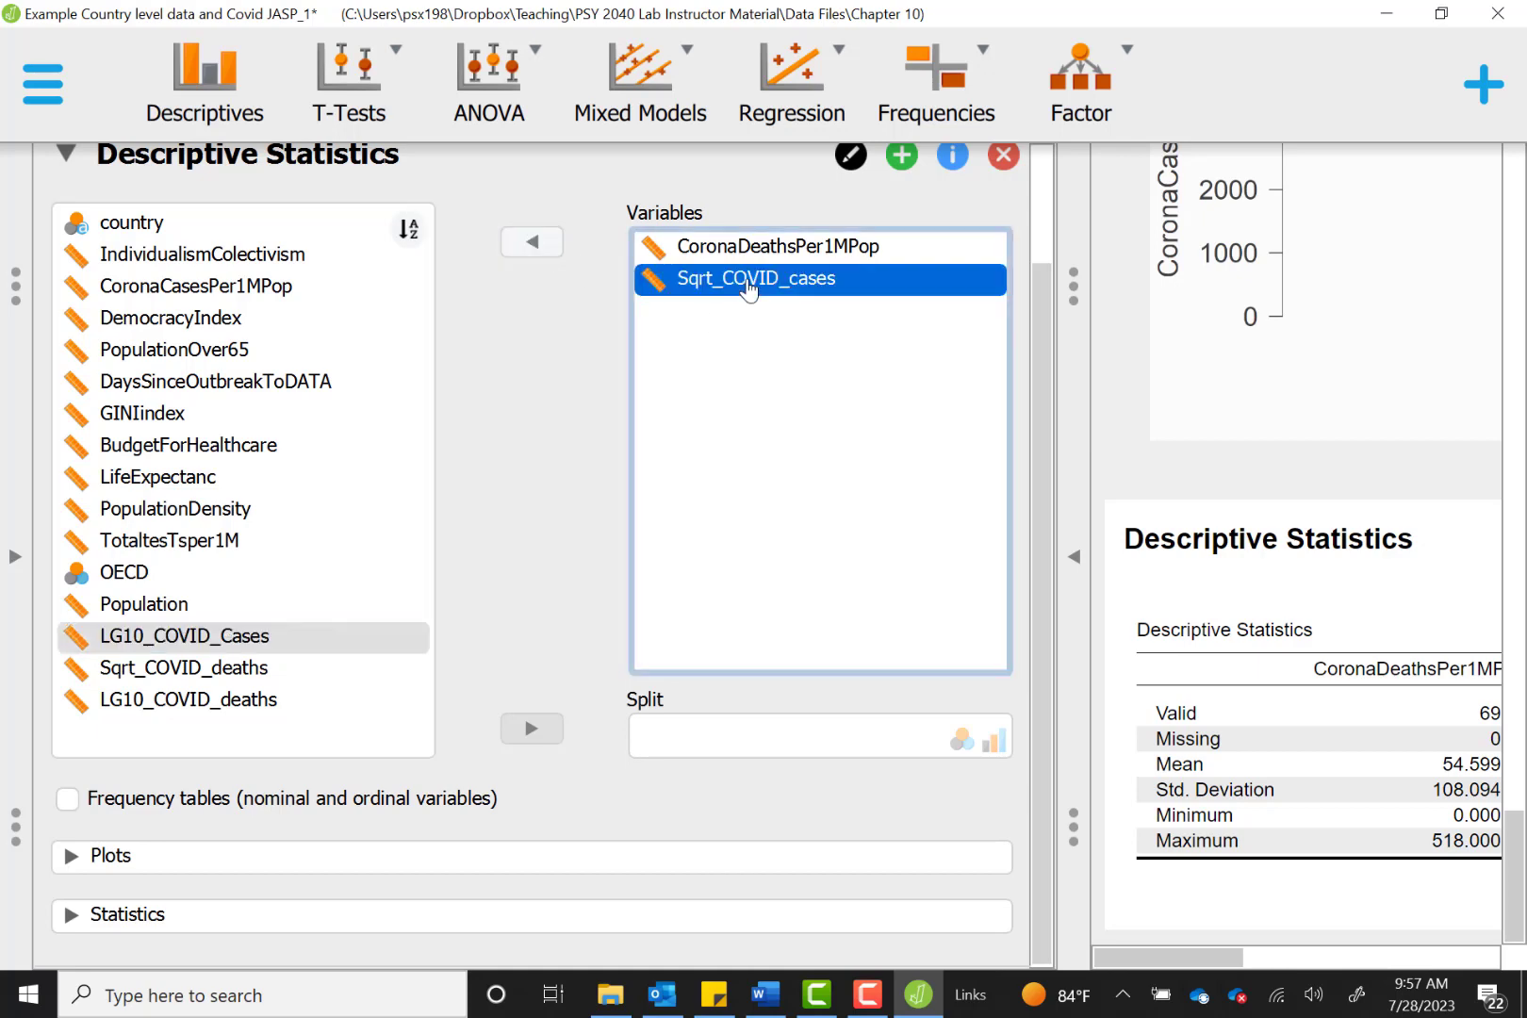
click(532, 246)
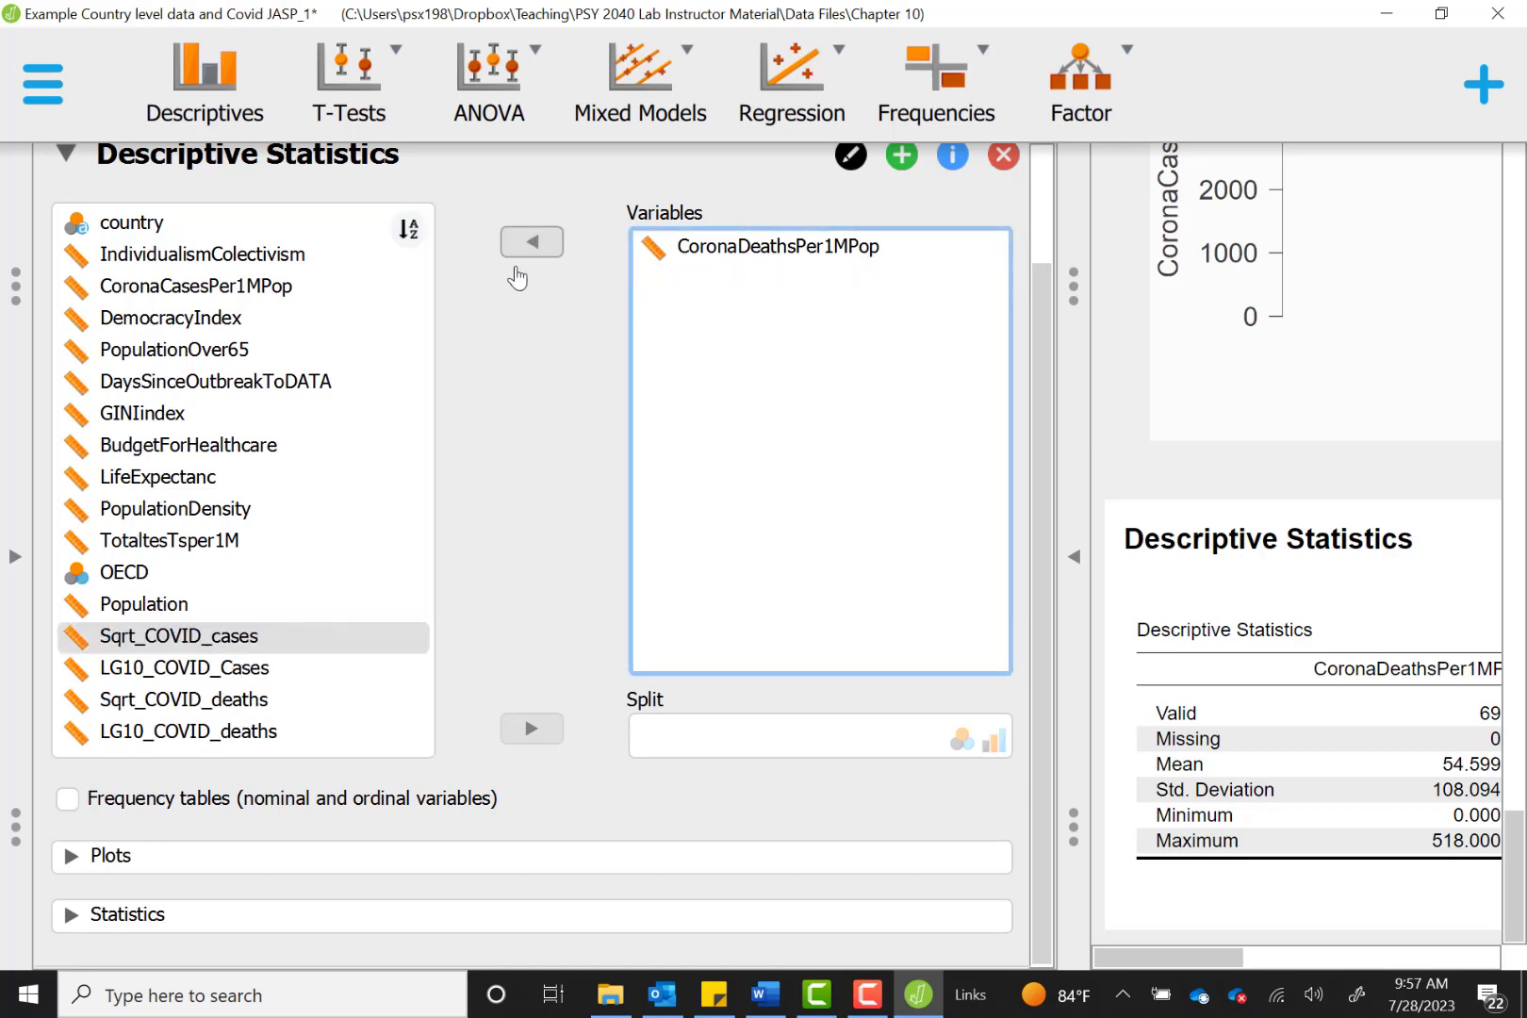
Step: Add Sqrt_COVID_deaths and LG10_COVID_deaths, checking means 54.599, 5.141 and 1.021
click(225, 698)
click(540, 247)
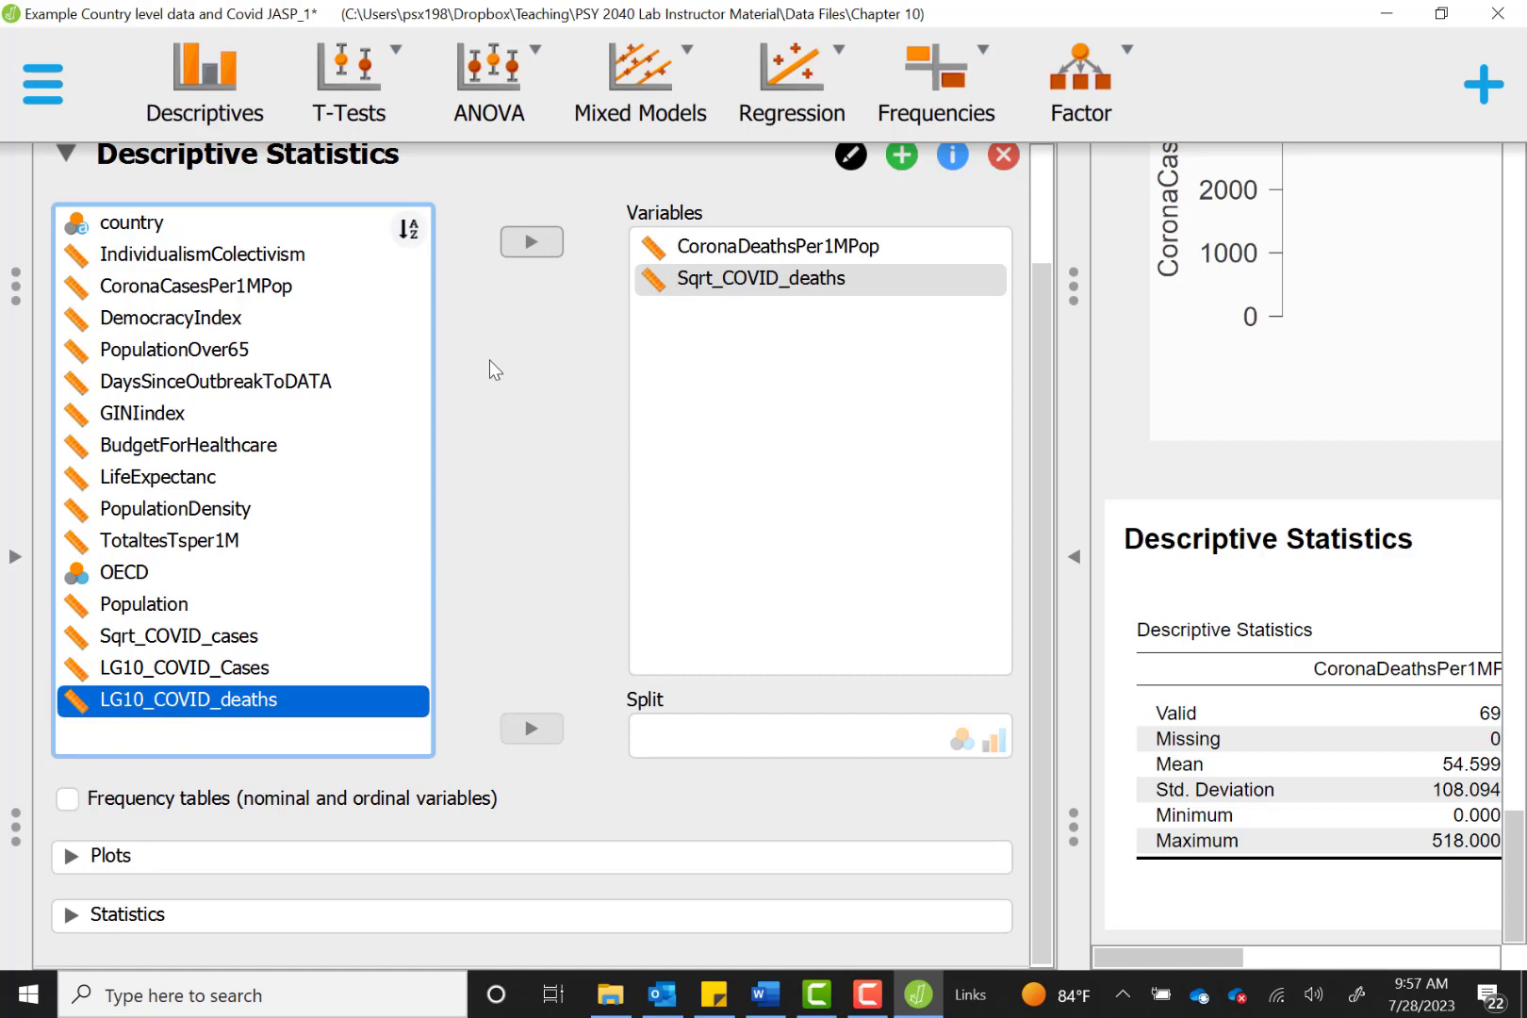
click(547, 251)
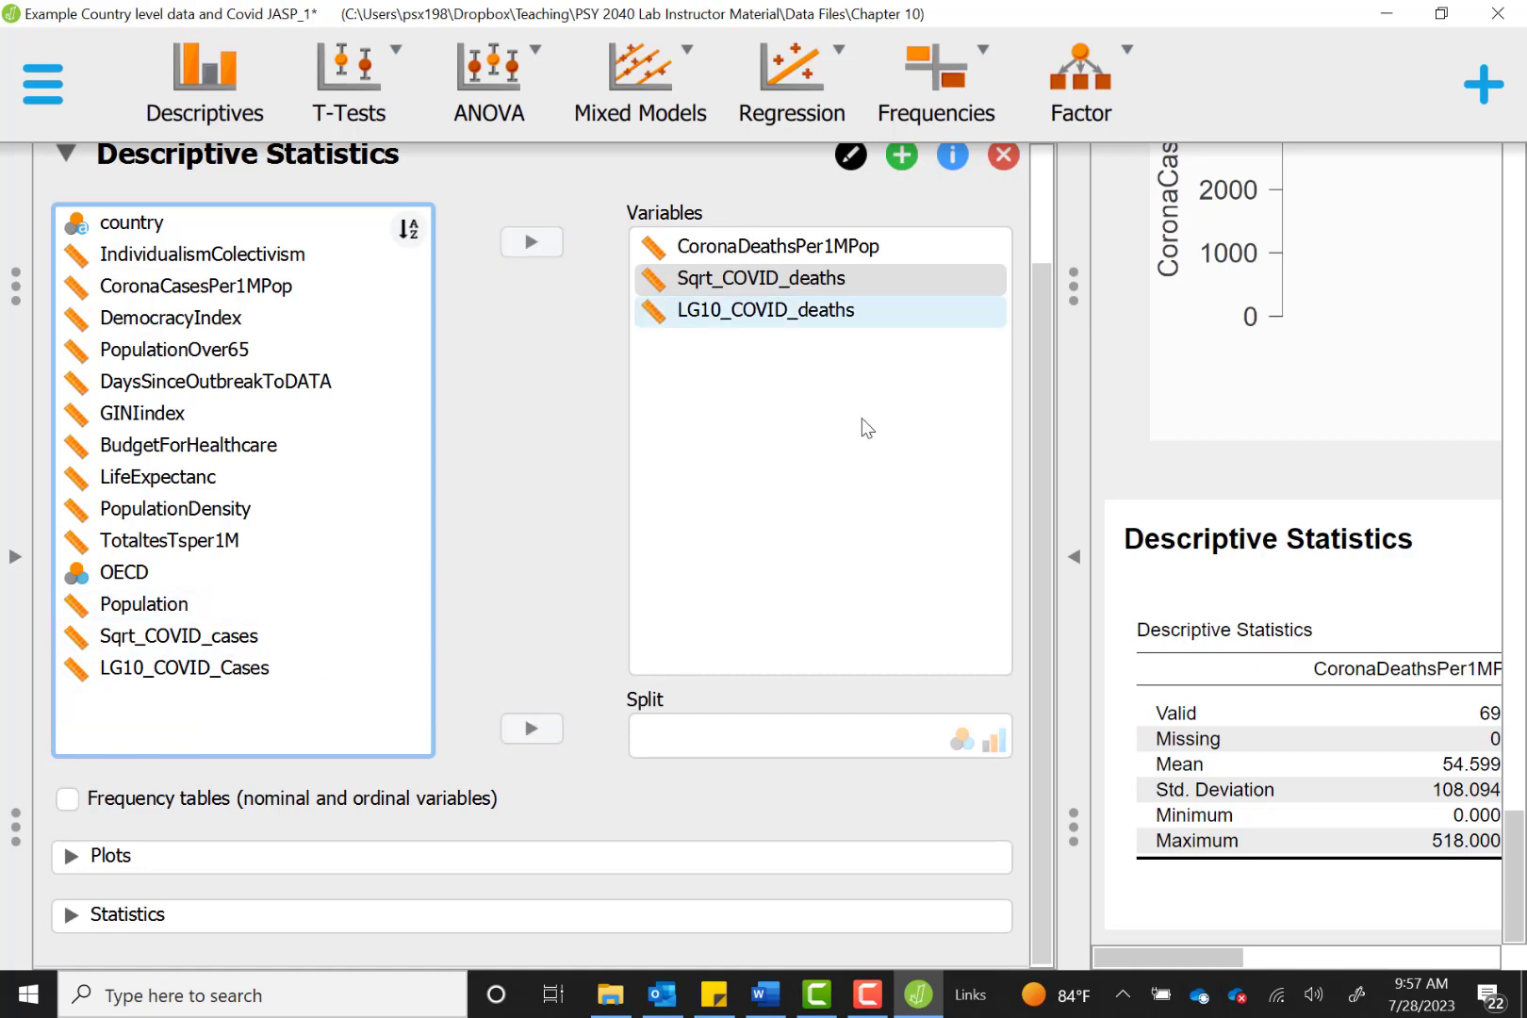
click(867, 429)
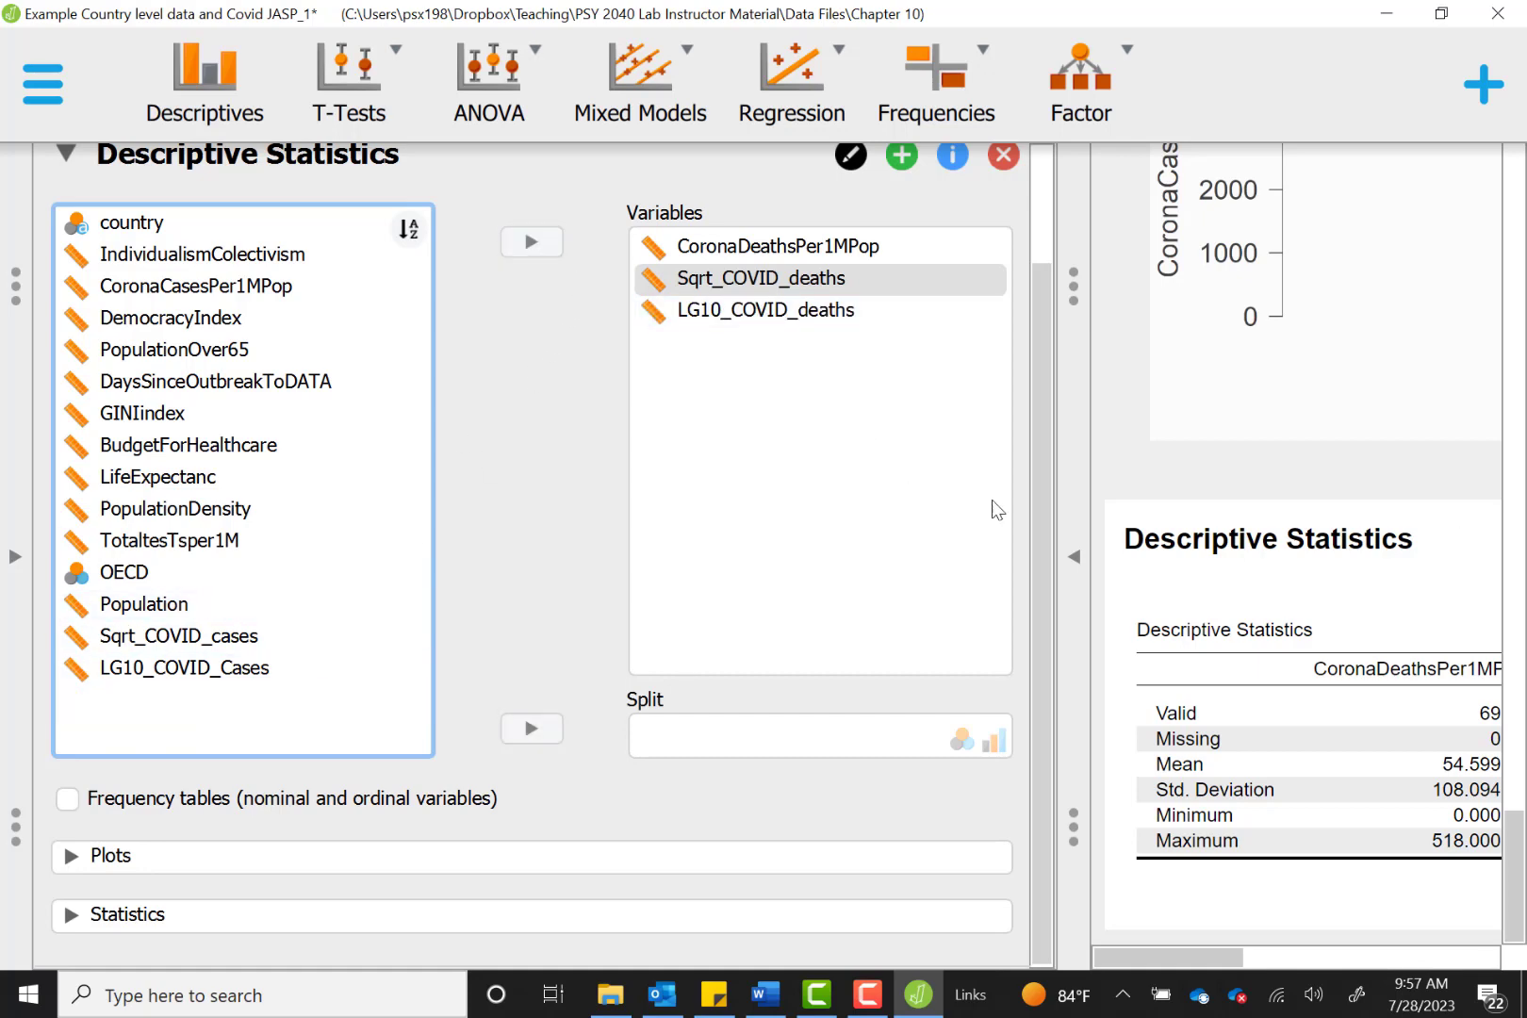
click(1072, 555)
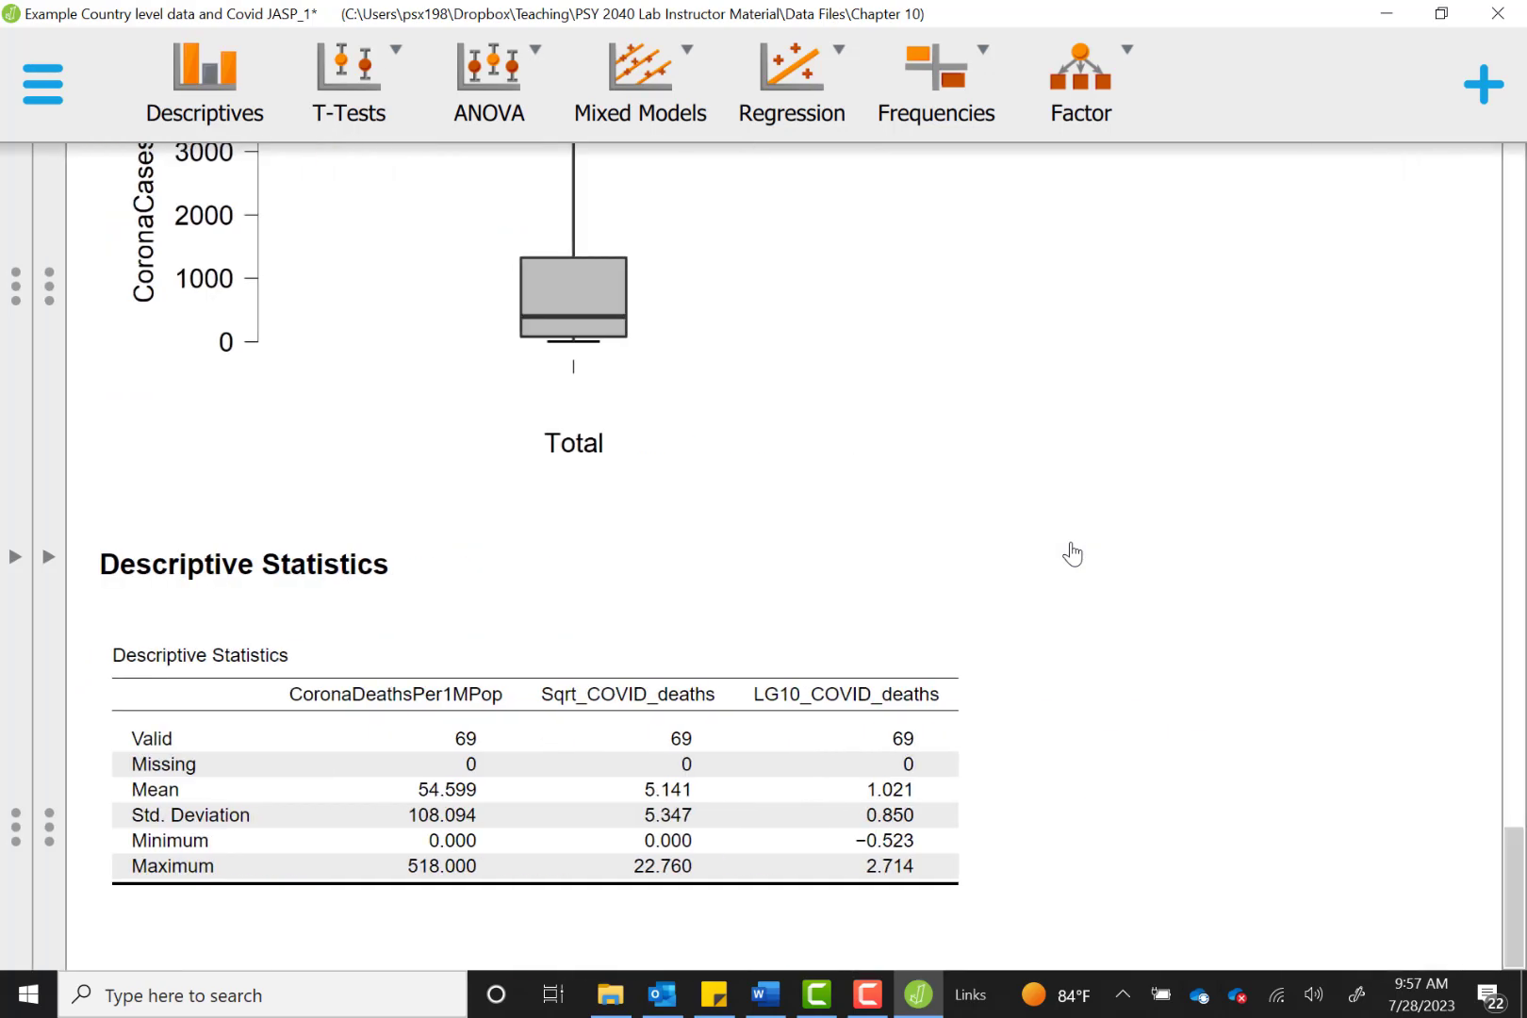
click(55, 532)
scroll(60, 543, down, 1)
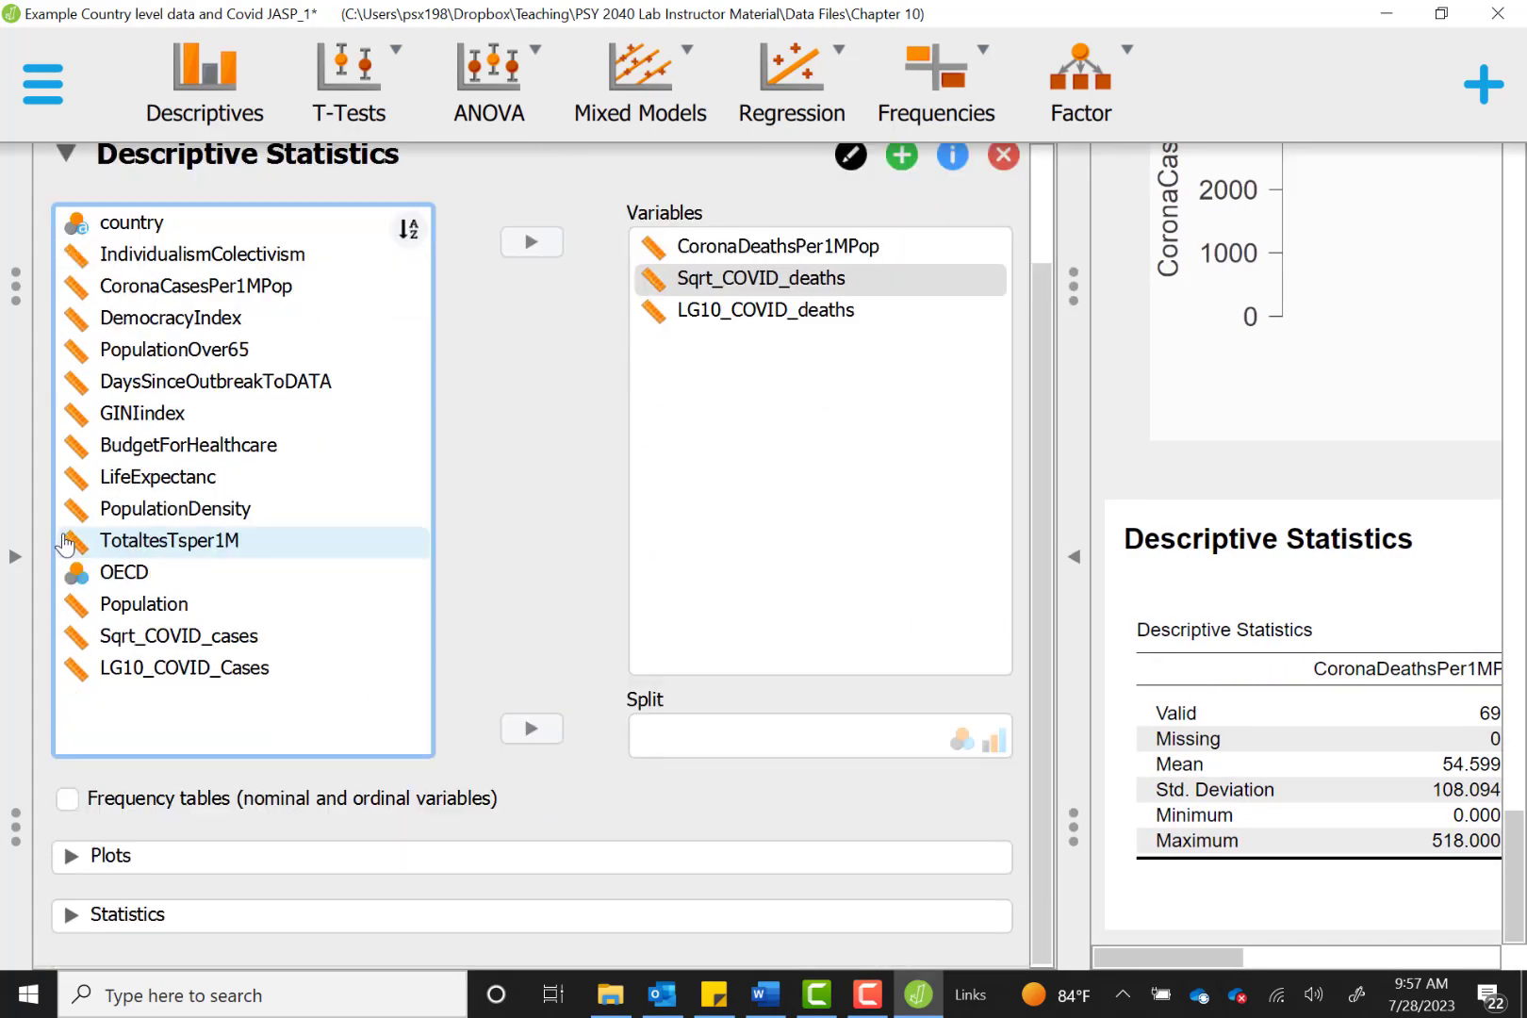
Step: Add kurtosis, skewness and distribution plots to the deaths descriptives, then hide the options
click(167, 924)
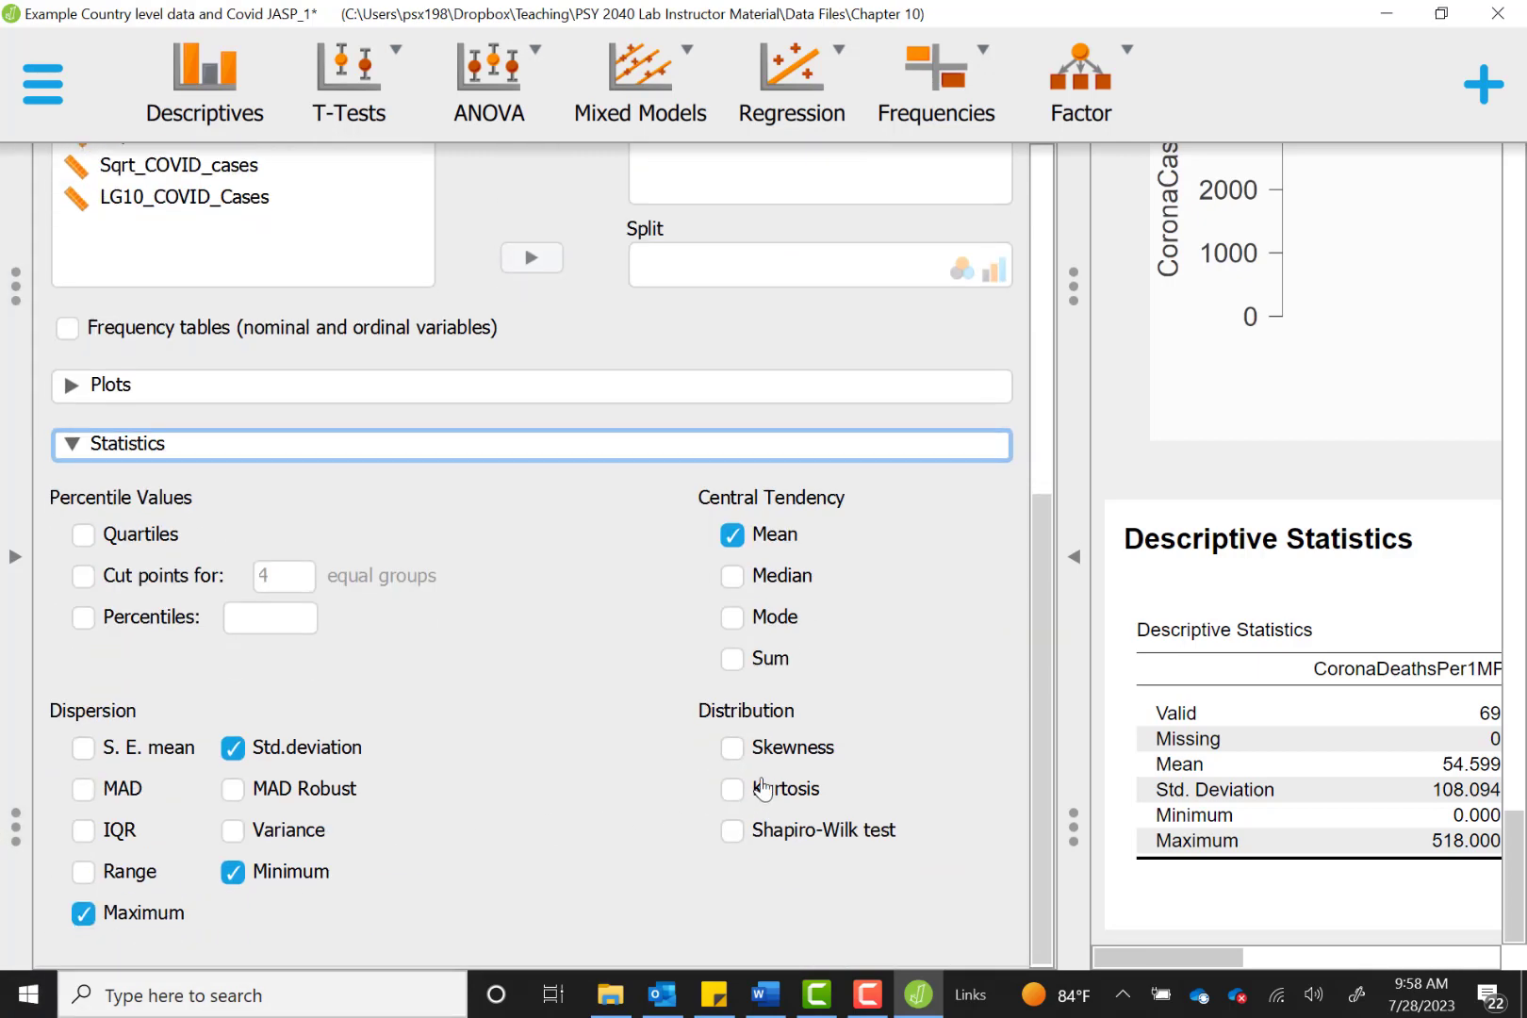
click(762, 792)
click(754, 749)
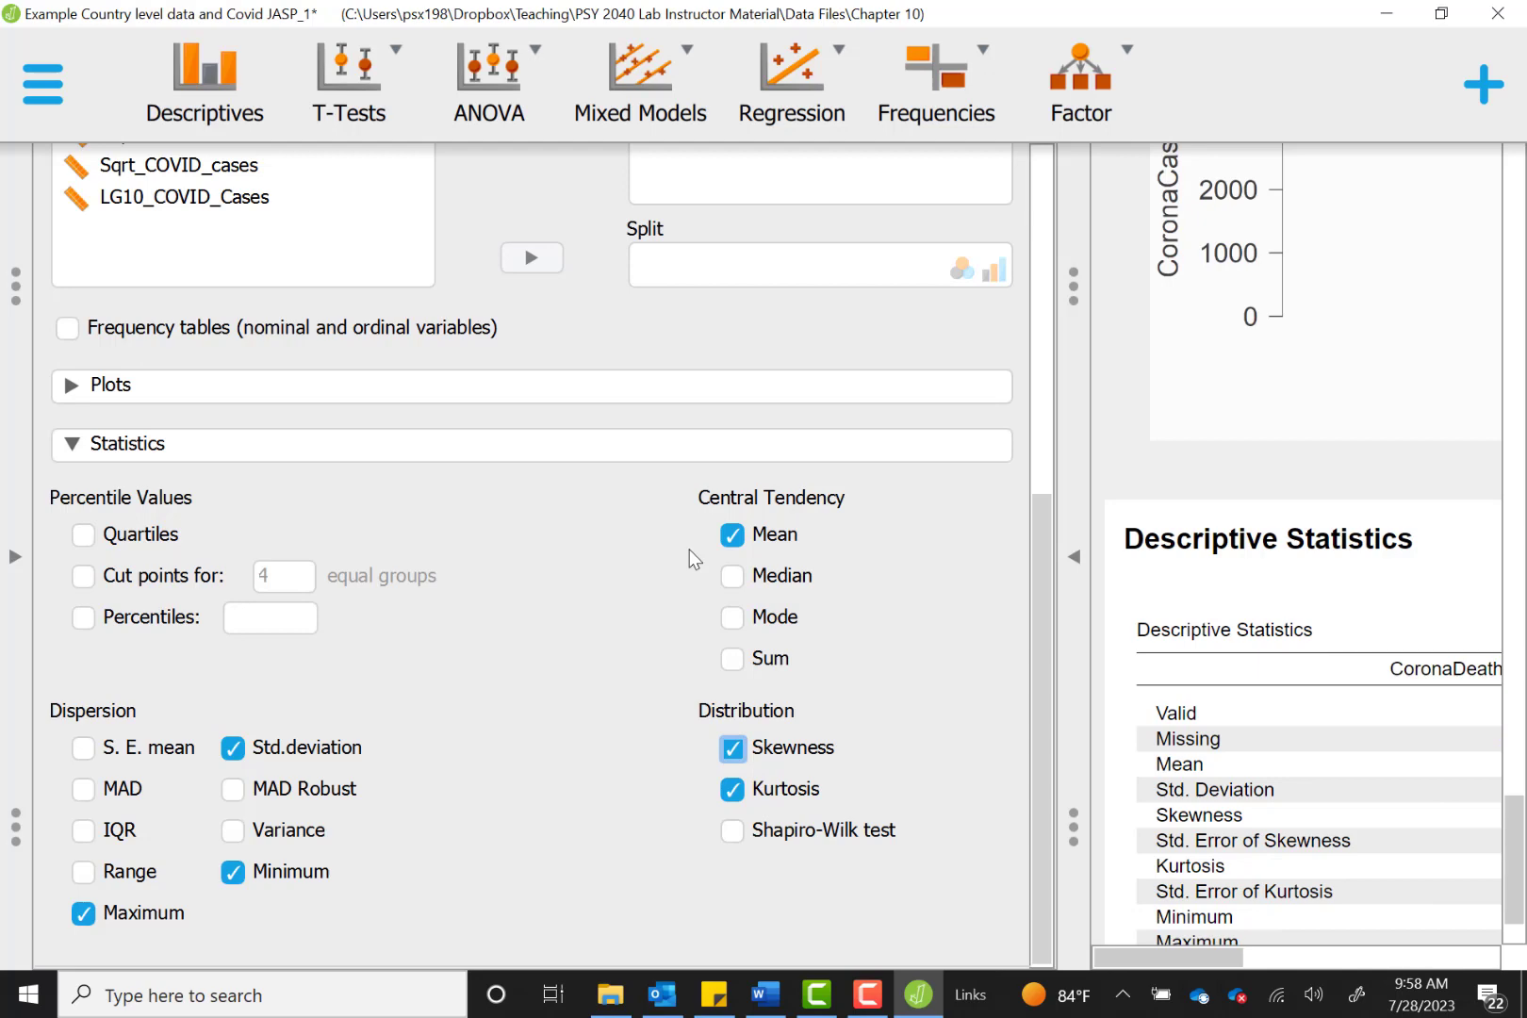
click(518, 384)
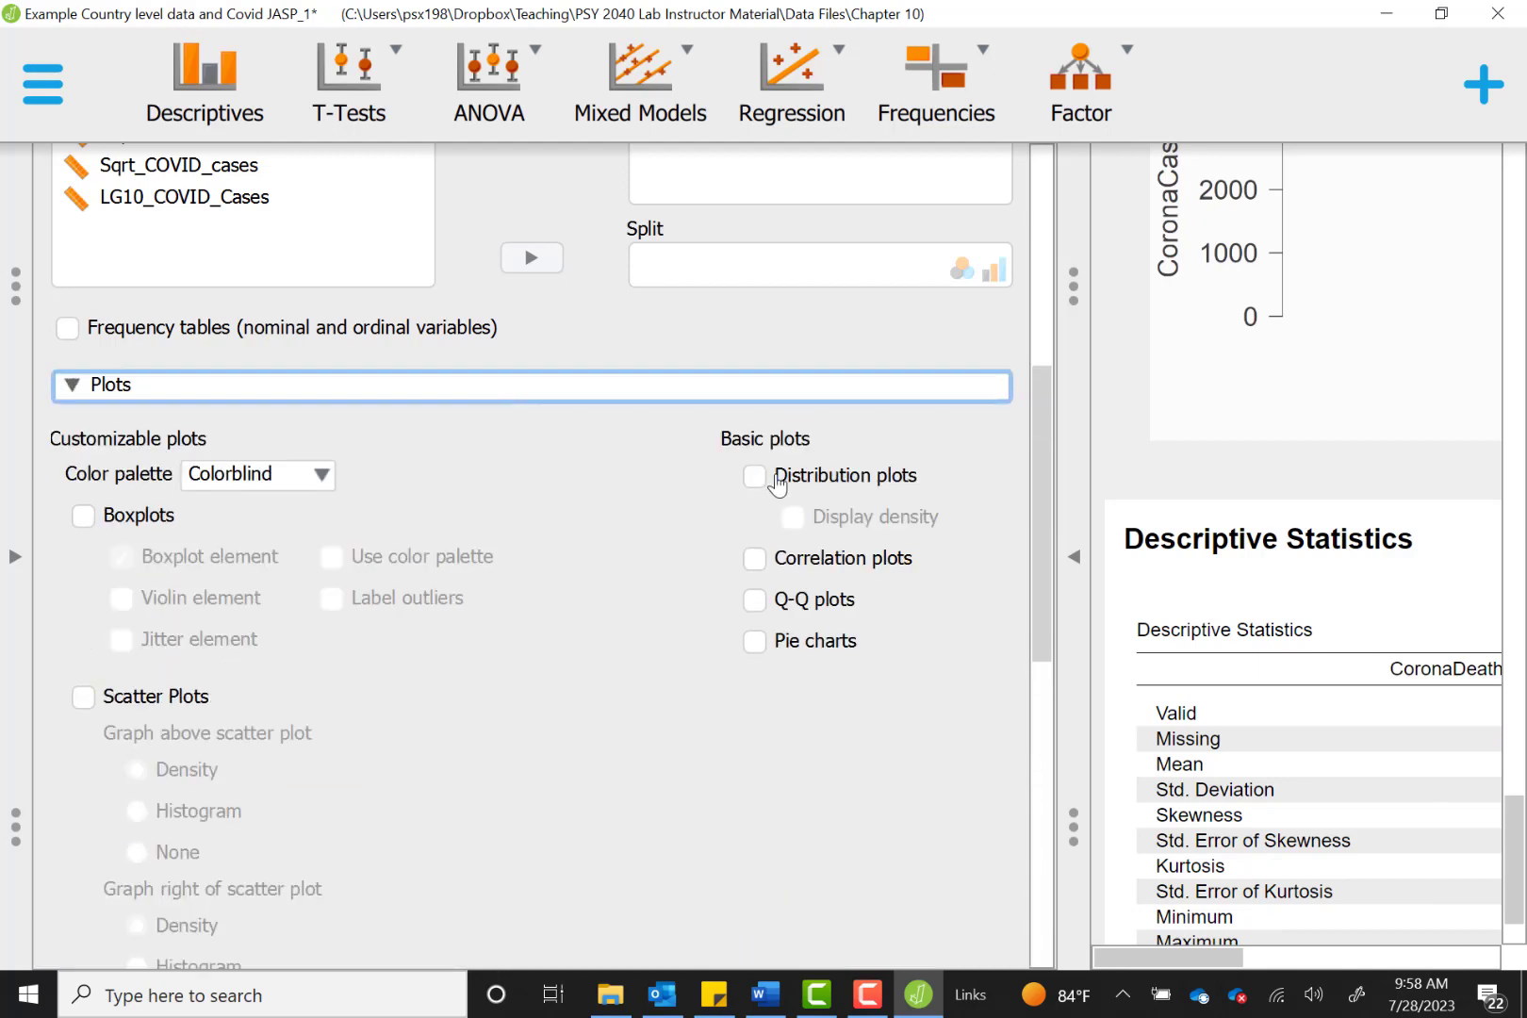
click(759, 477)
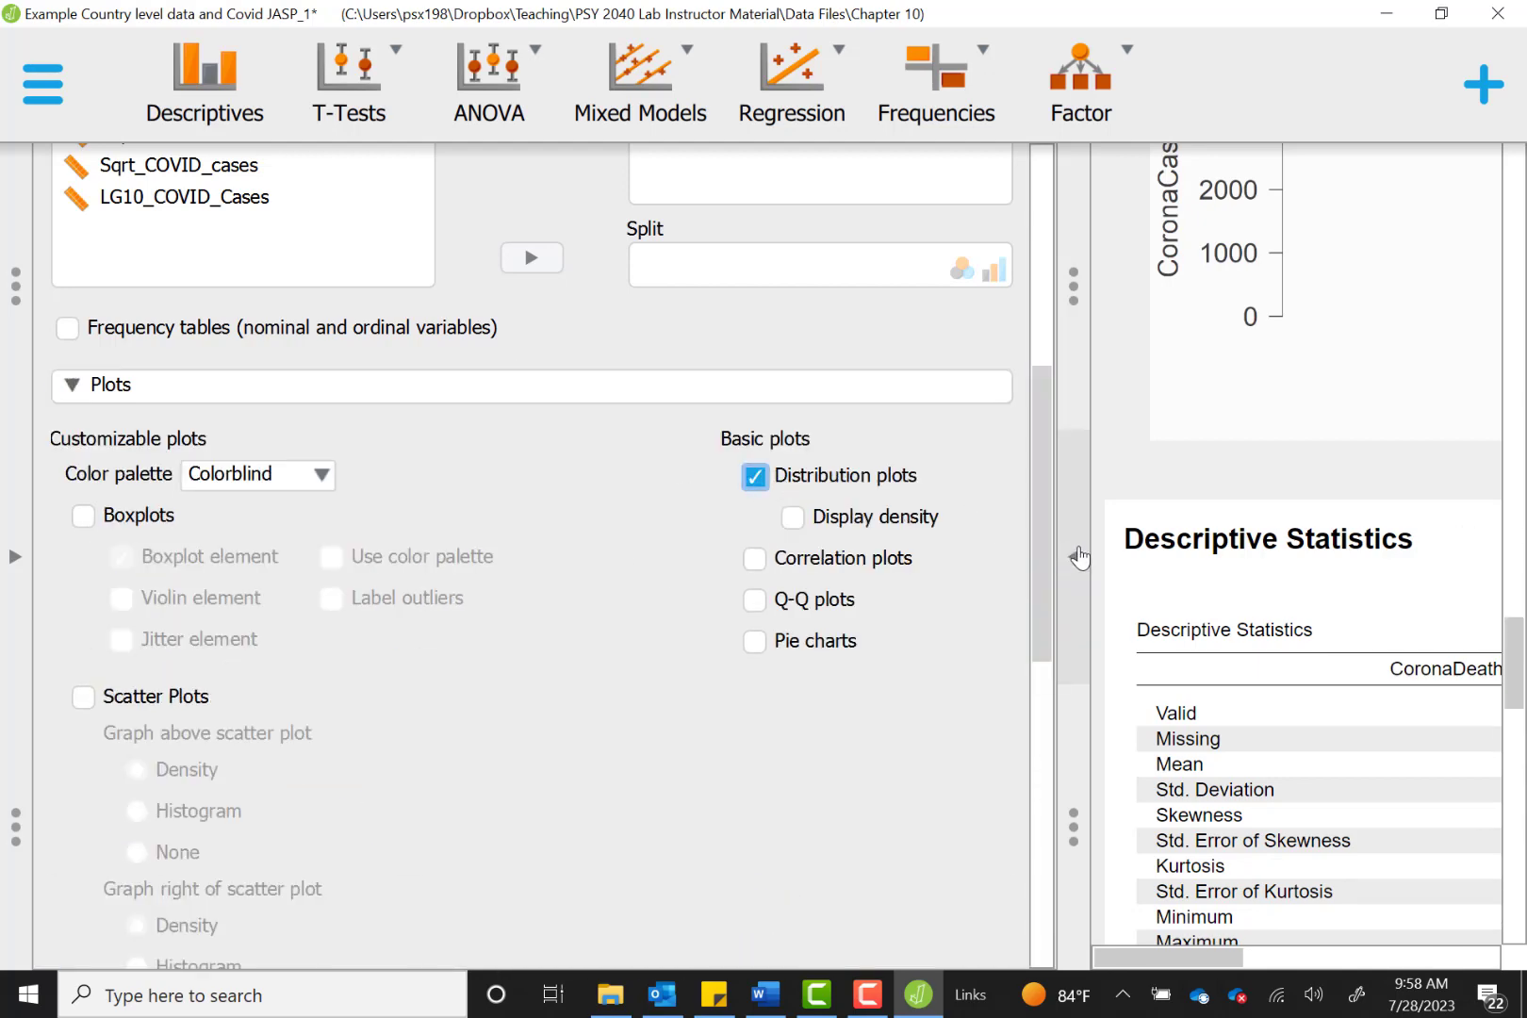
click(1076, 556)
Step: Review the three deaths histograms, with LG10_COVID_deaths peaking at 14 counts, then reopen options
scroll(1080, 558, down, 5)
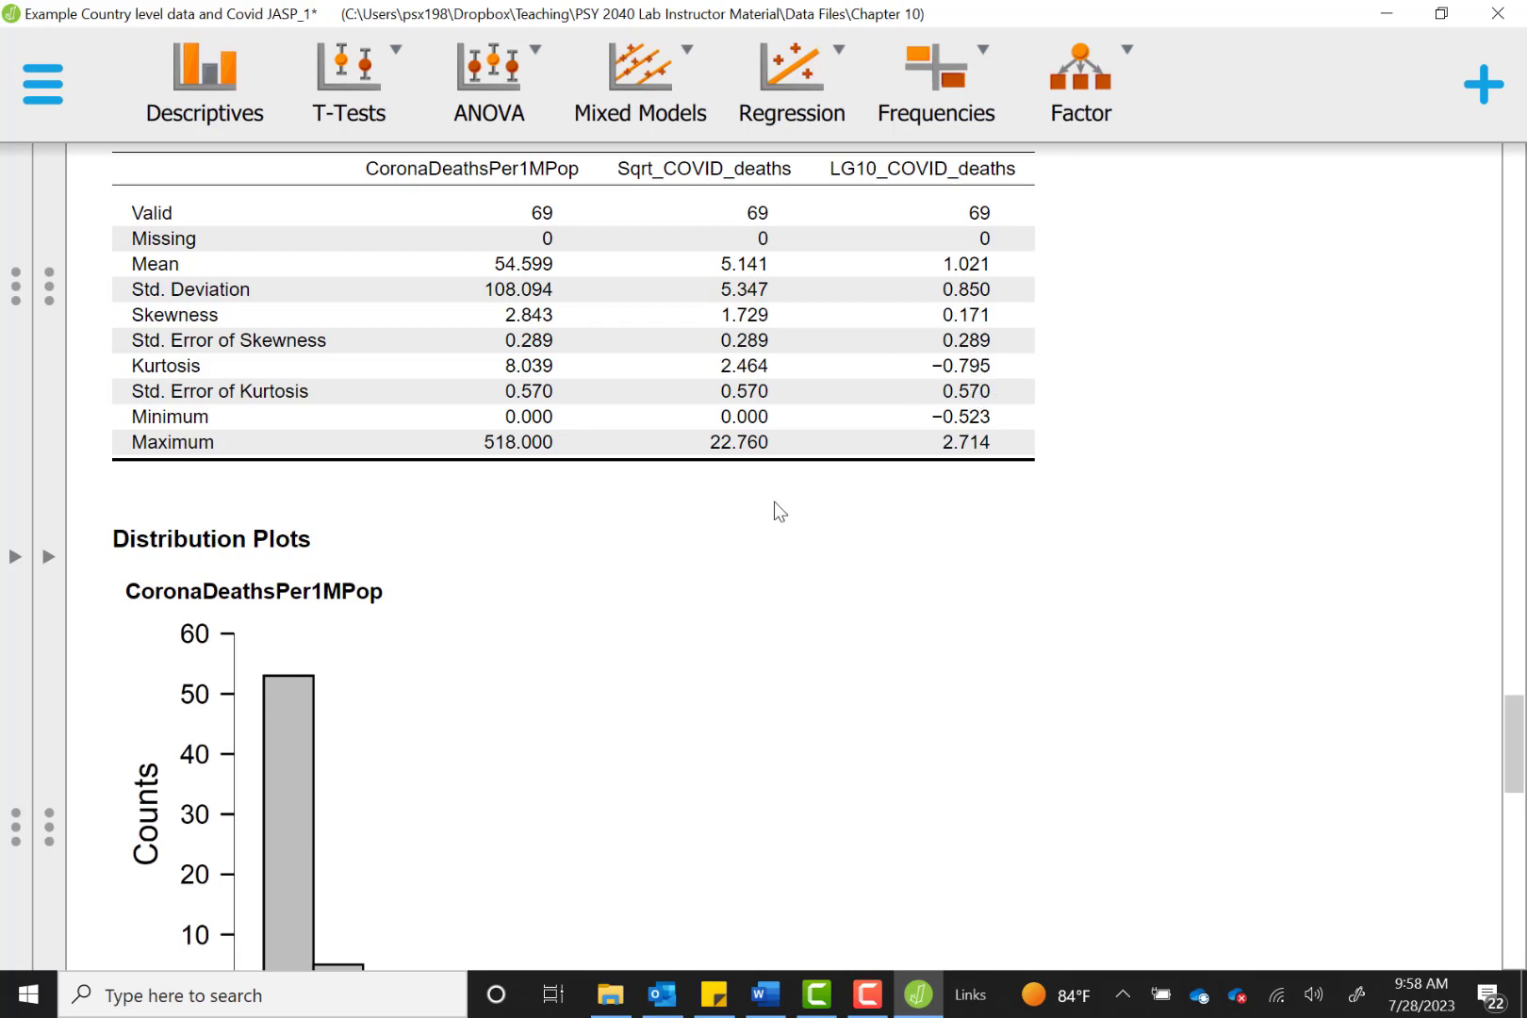
scroll(774, 502, down, 1)
scroll(774, 502, down, 3)
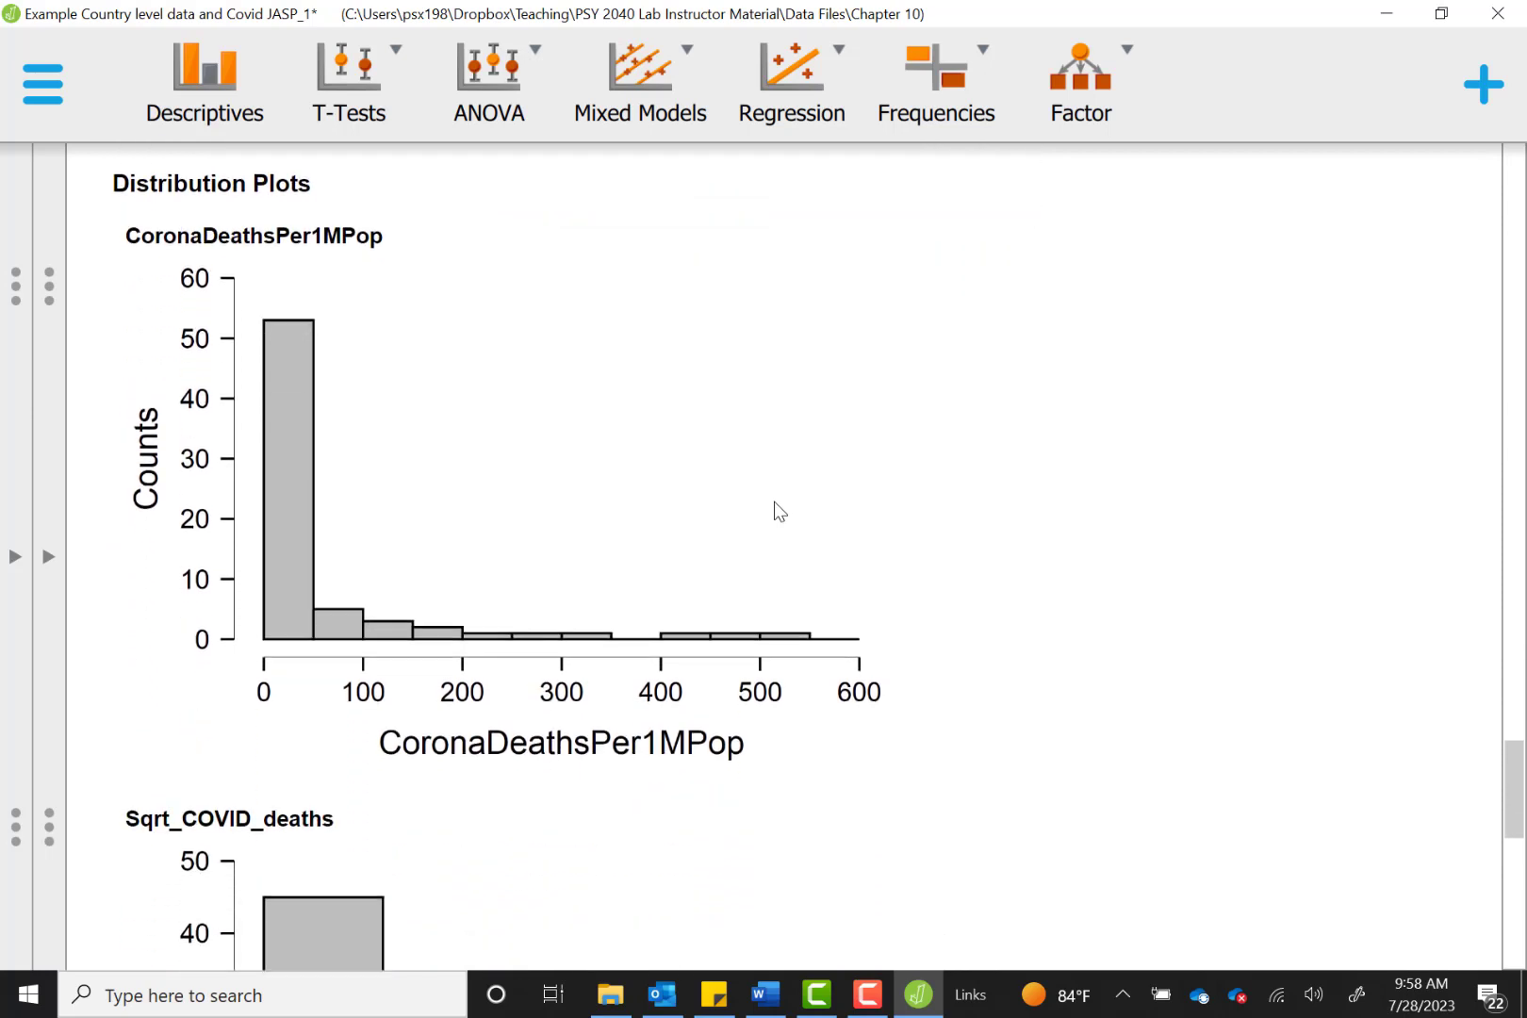
scroll(775, 502, down, 5)
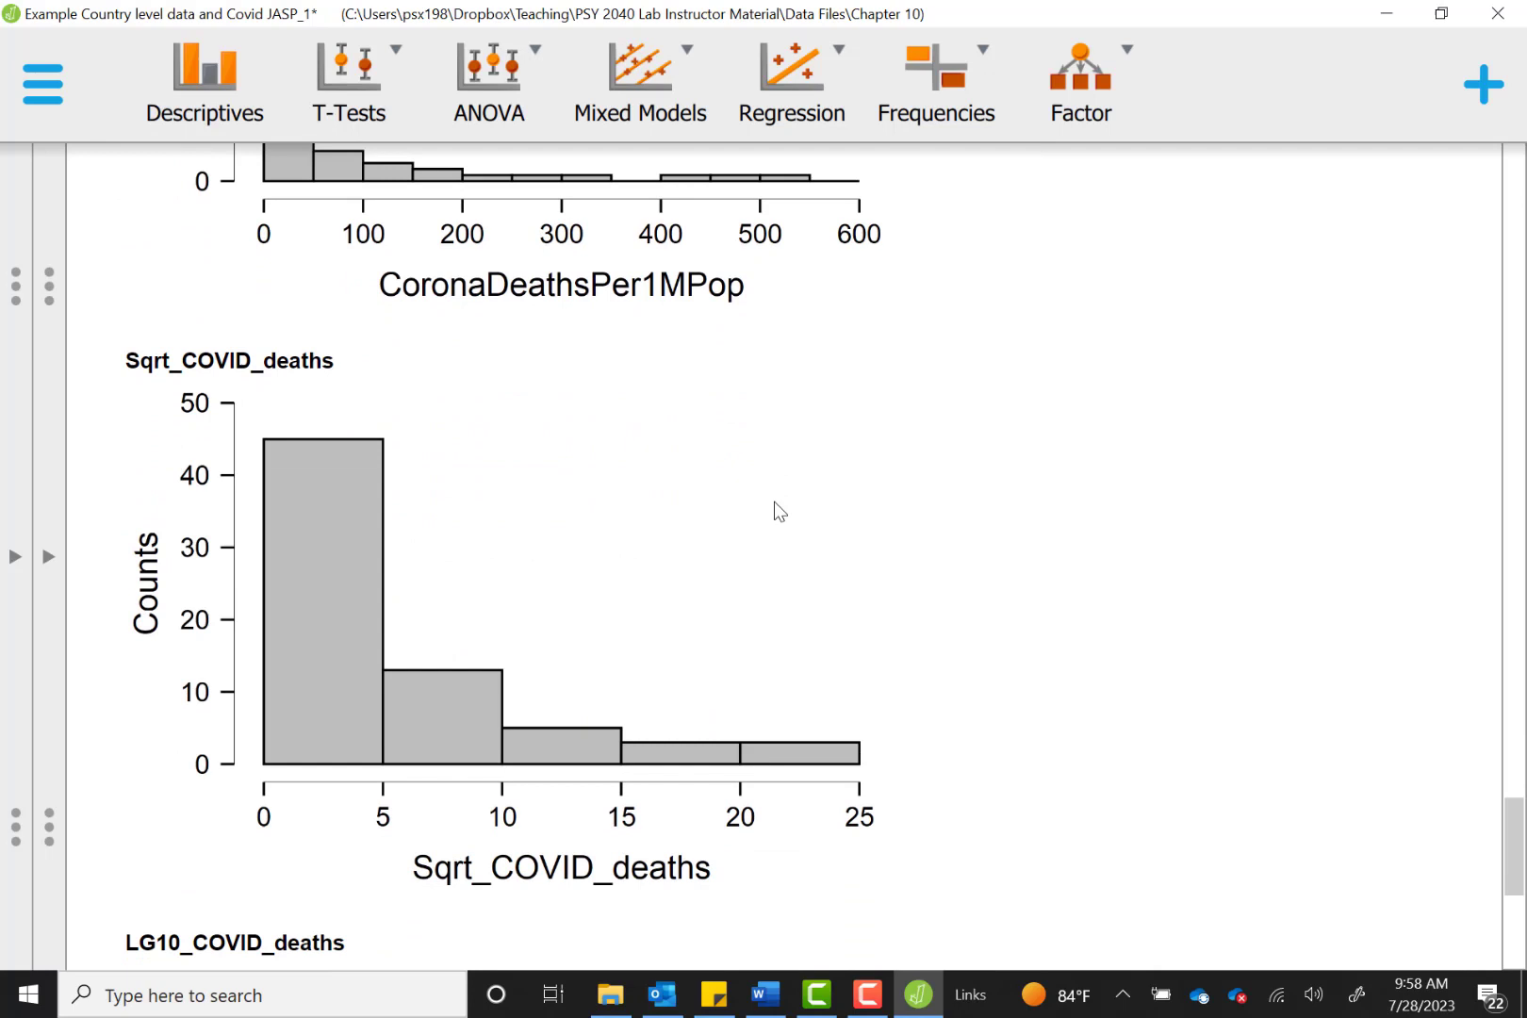
scroll(774, 509, down, 1)
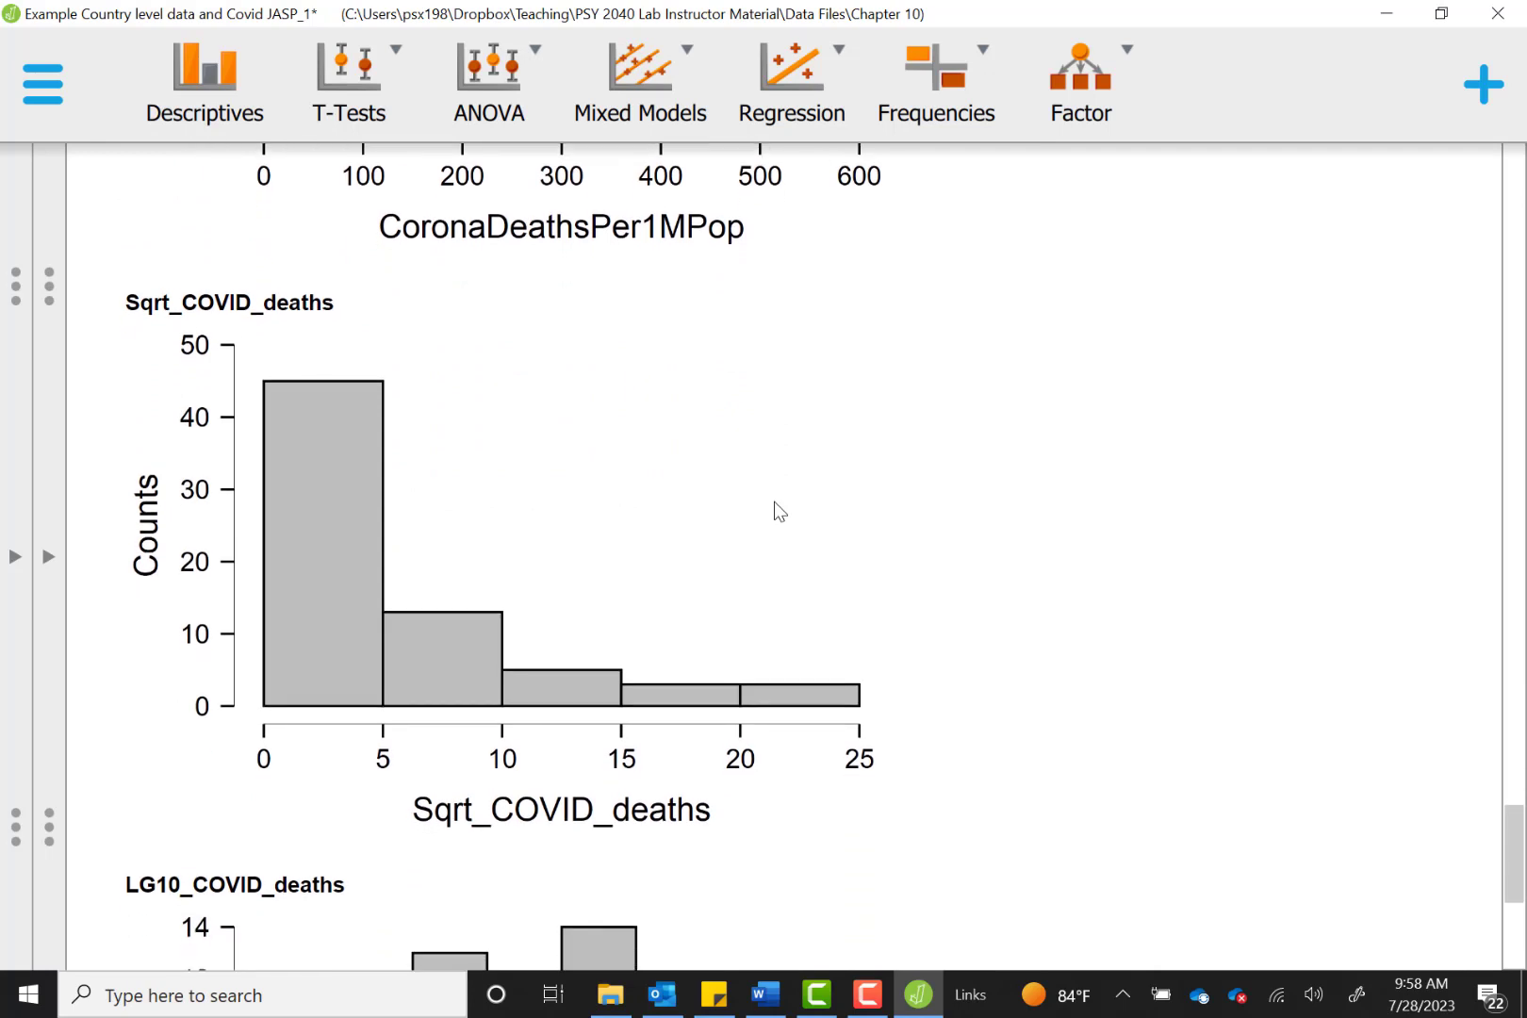
scroll(774, 501, down, 5)
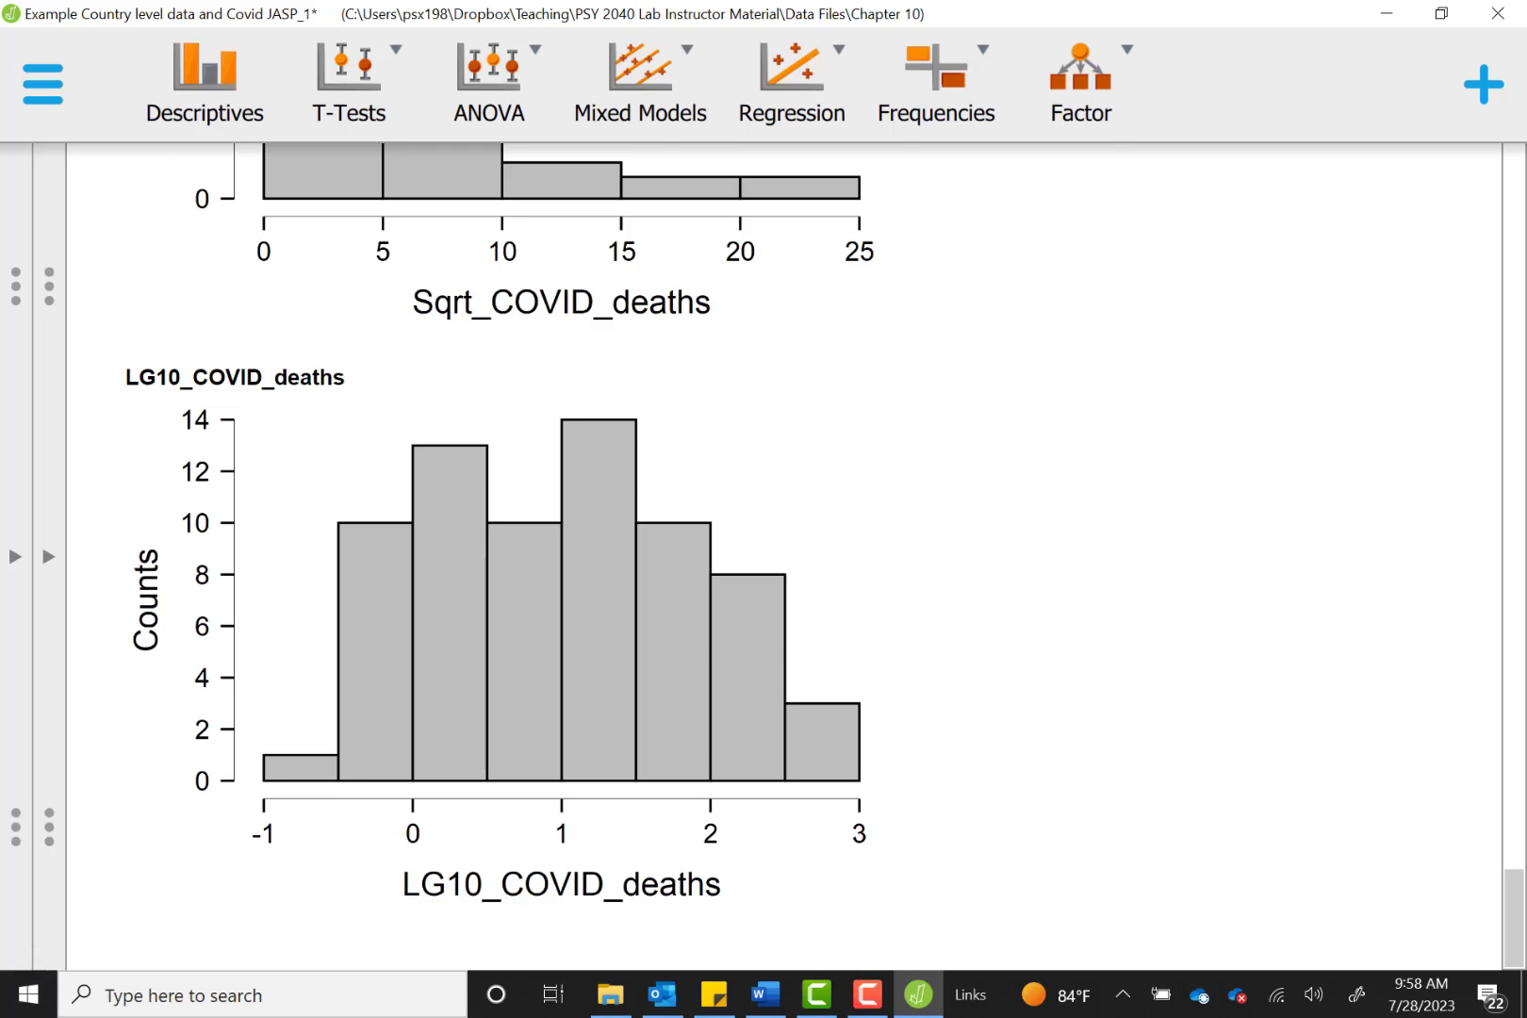
click(48, 557)
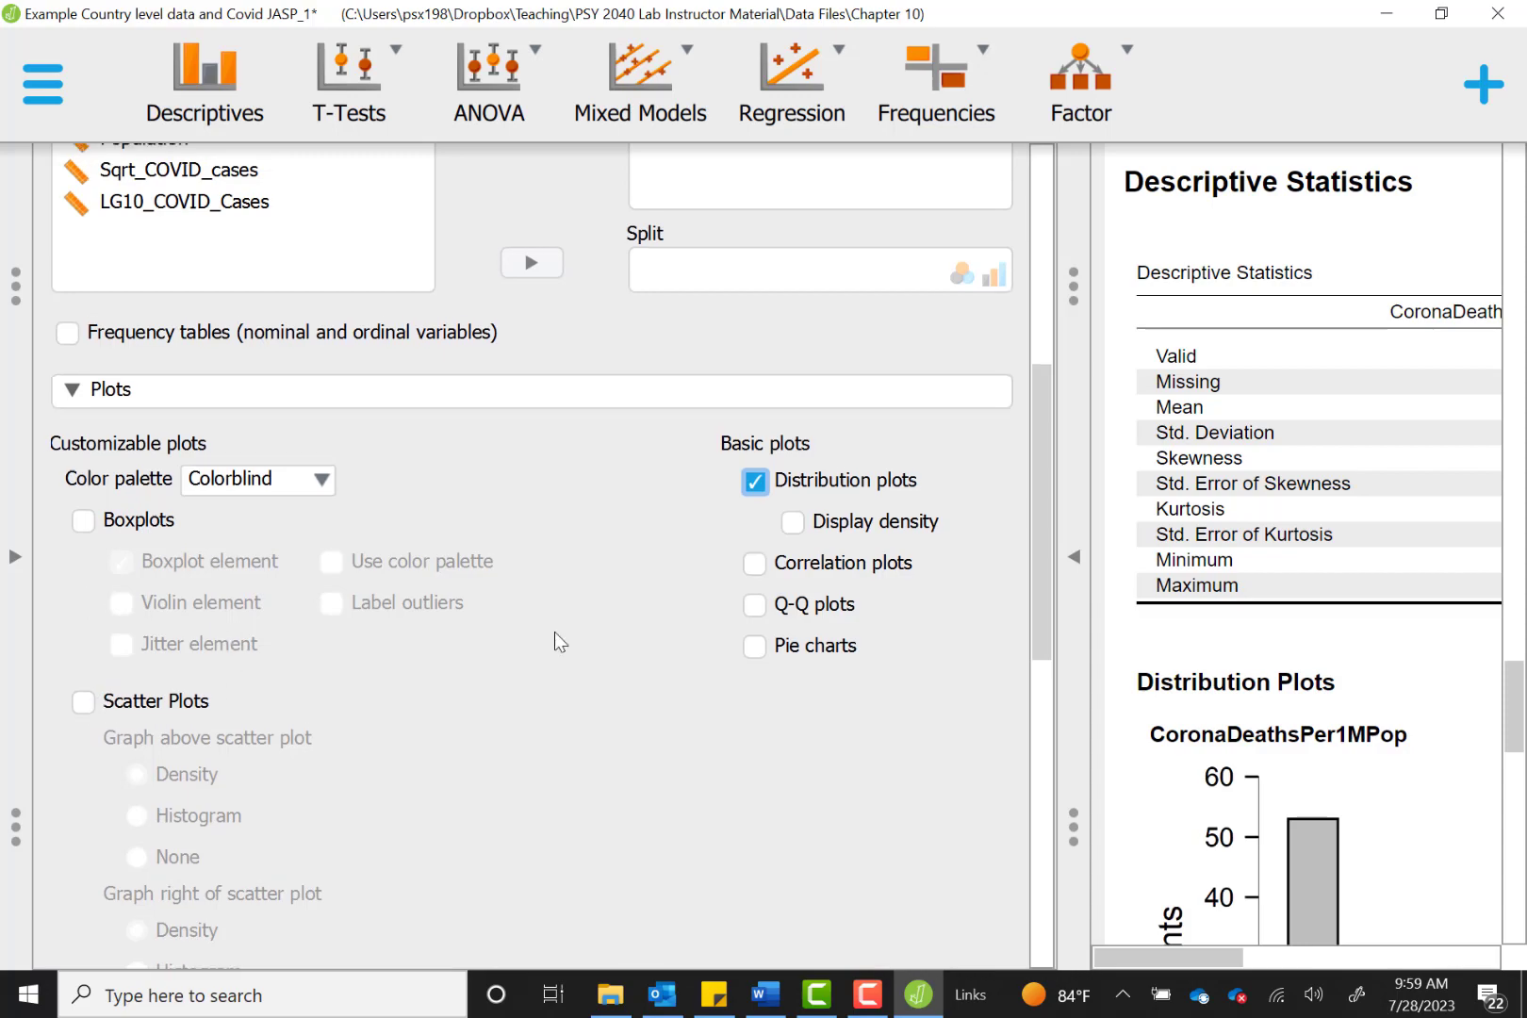
Step: In the first descriptives analysis, enable scatter plots with no side graphs and a linear regression line
scroll(555, 631, up, 5)
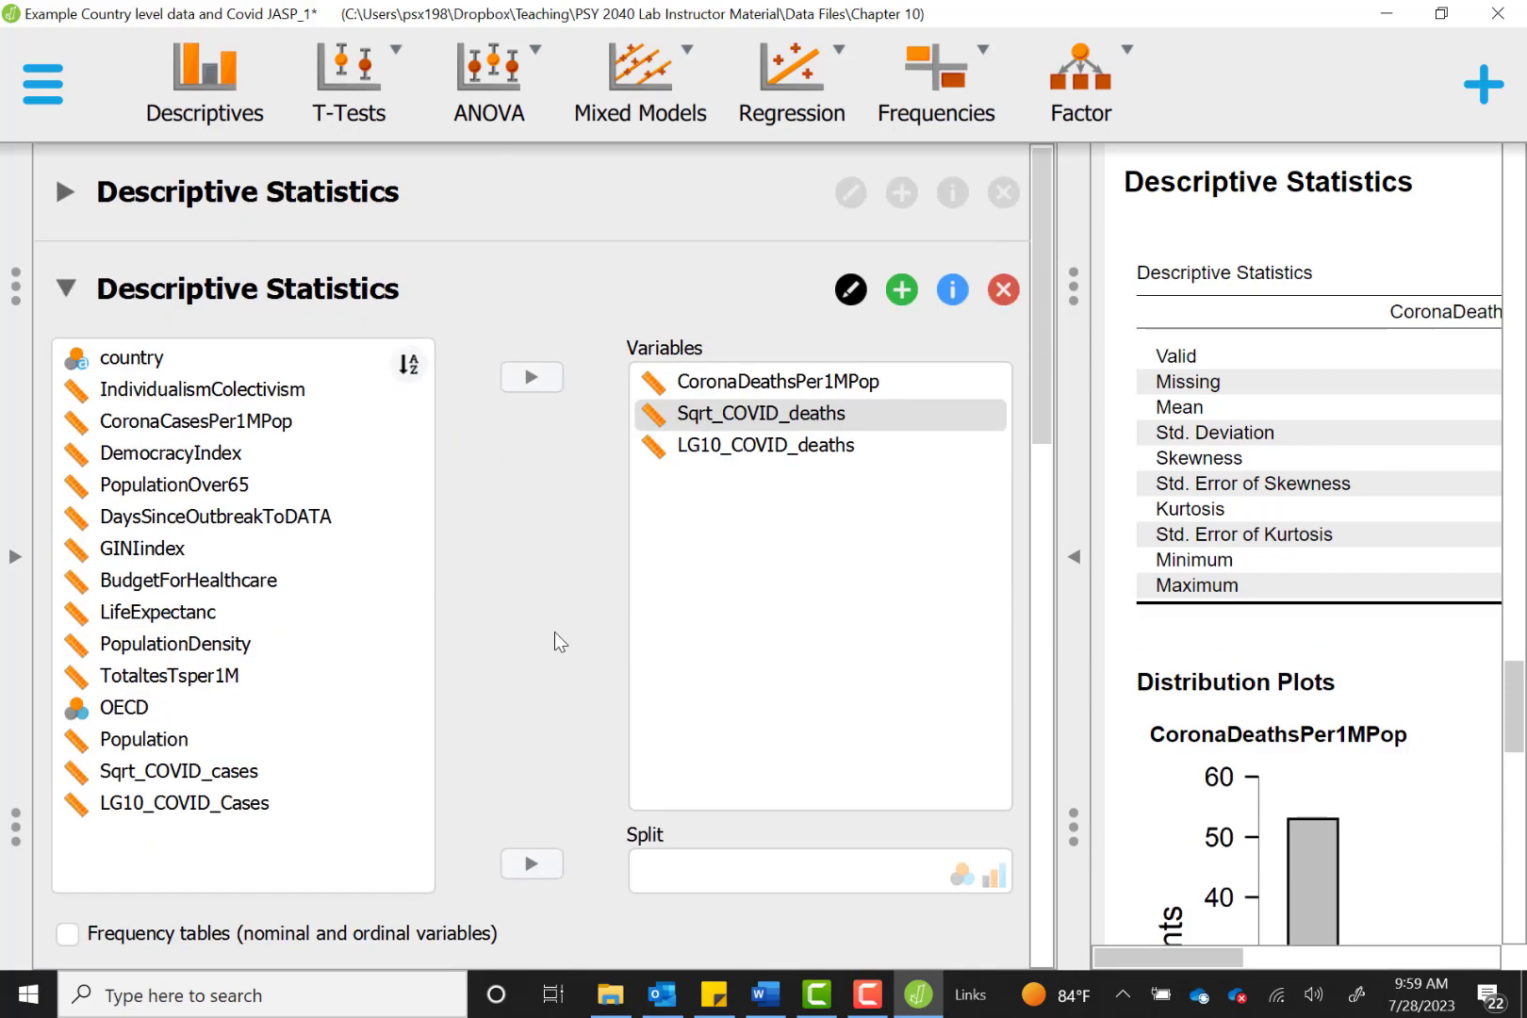
click(295, 188)
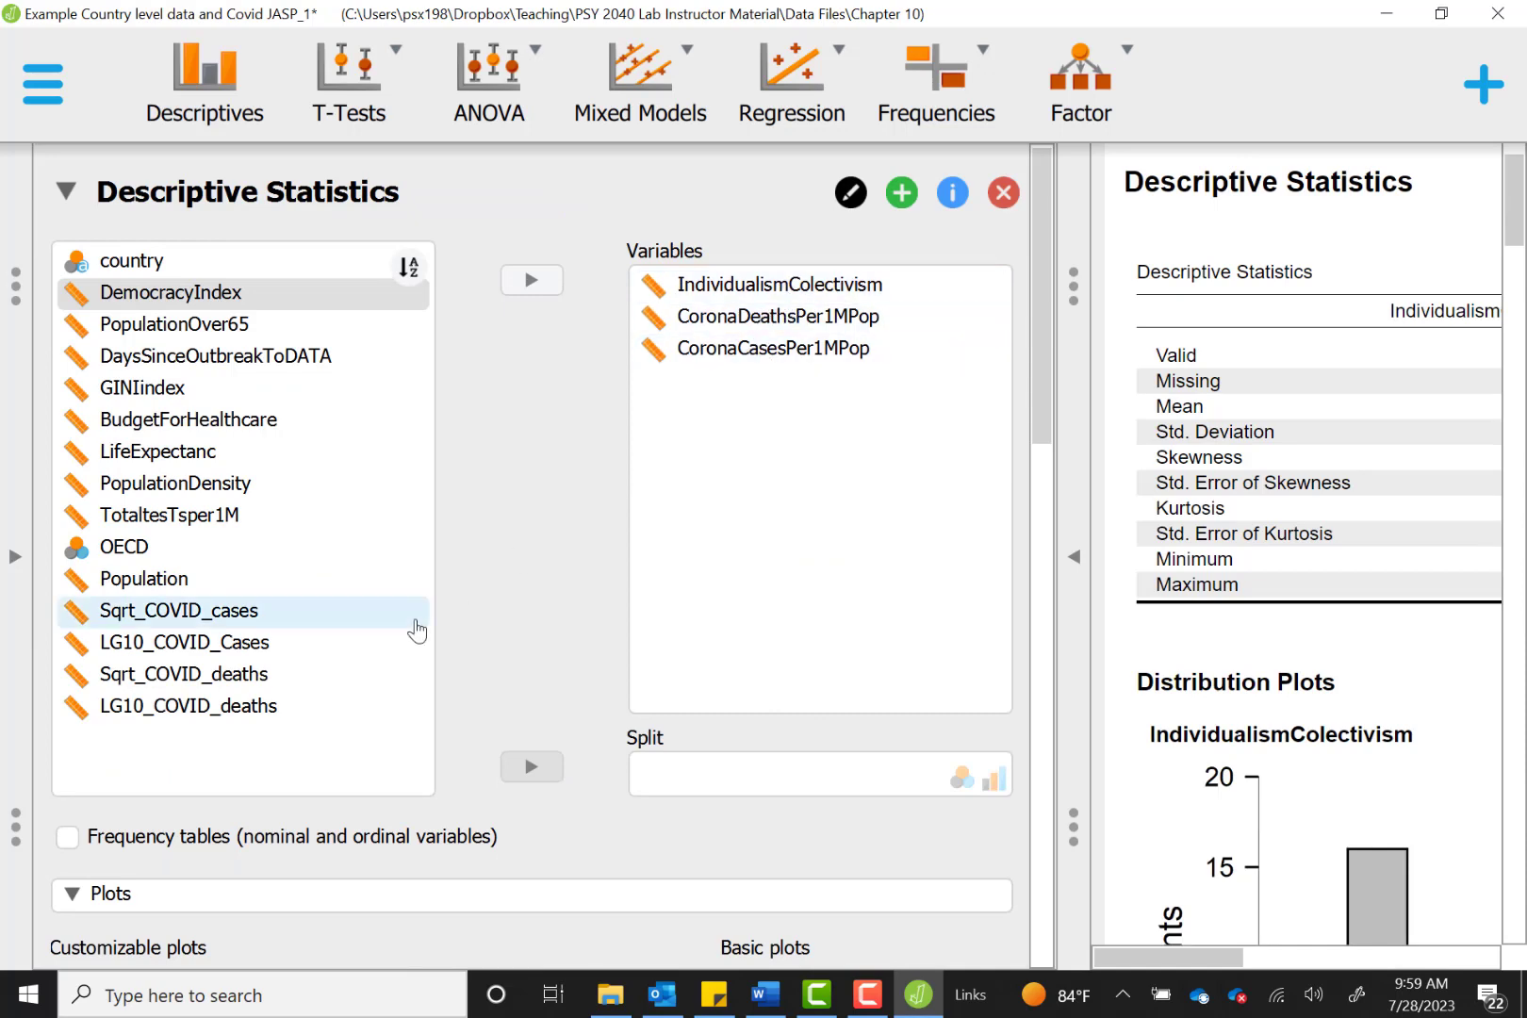
scroll(628, 549, down, 15)
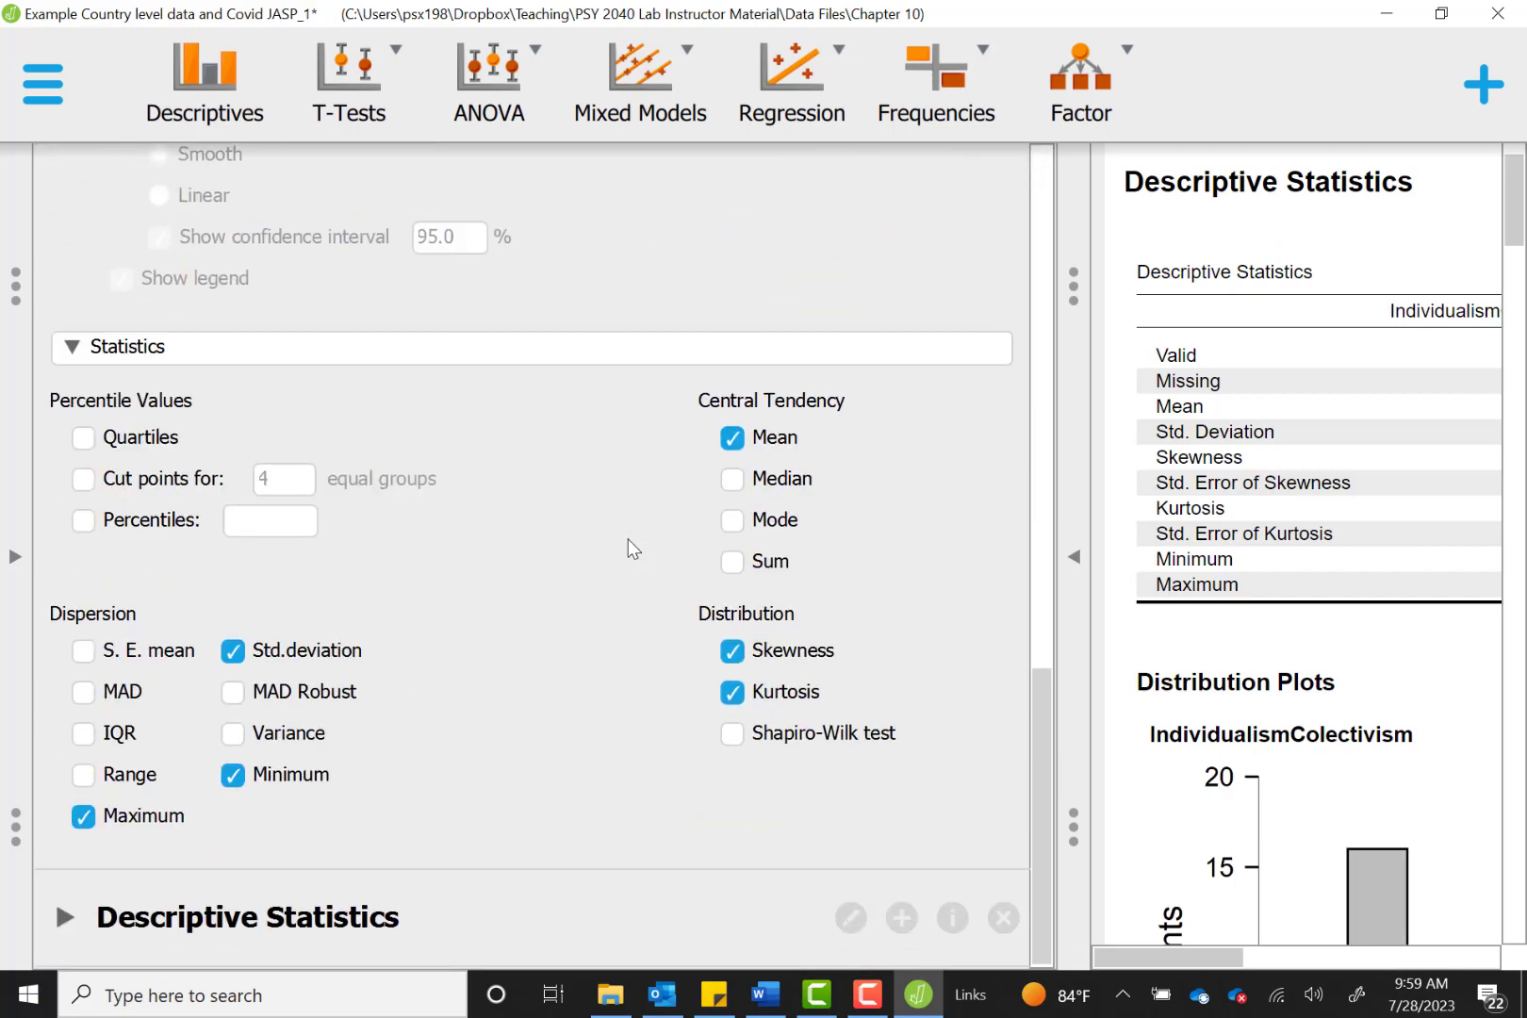
scroll(628, 548, up, 3)
scroll(628, 541, up, 12)
scroll(628, 540, down, 14)
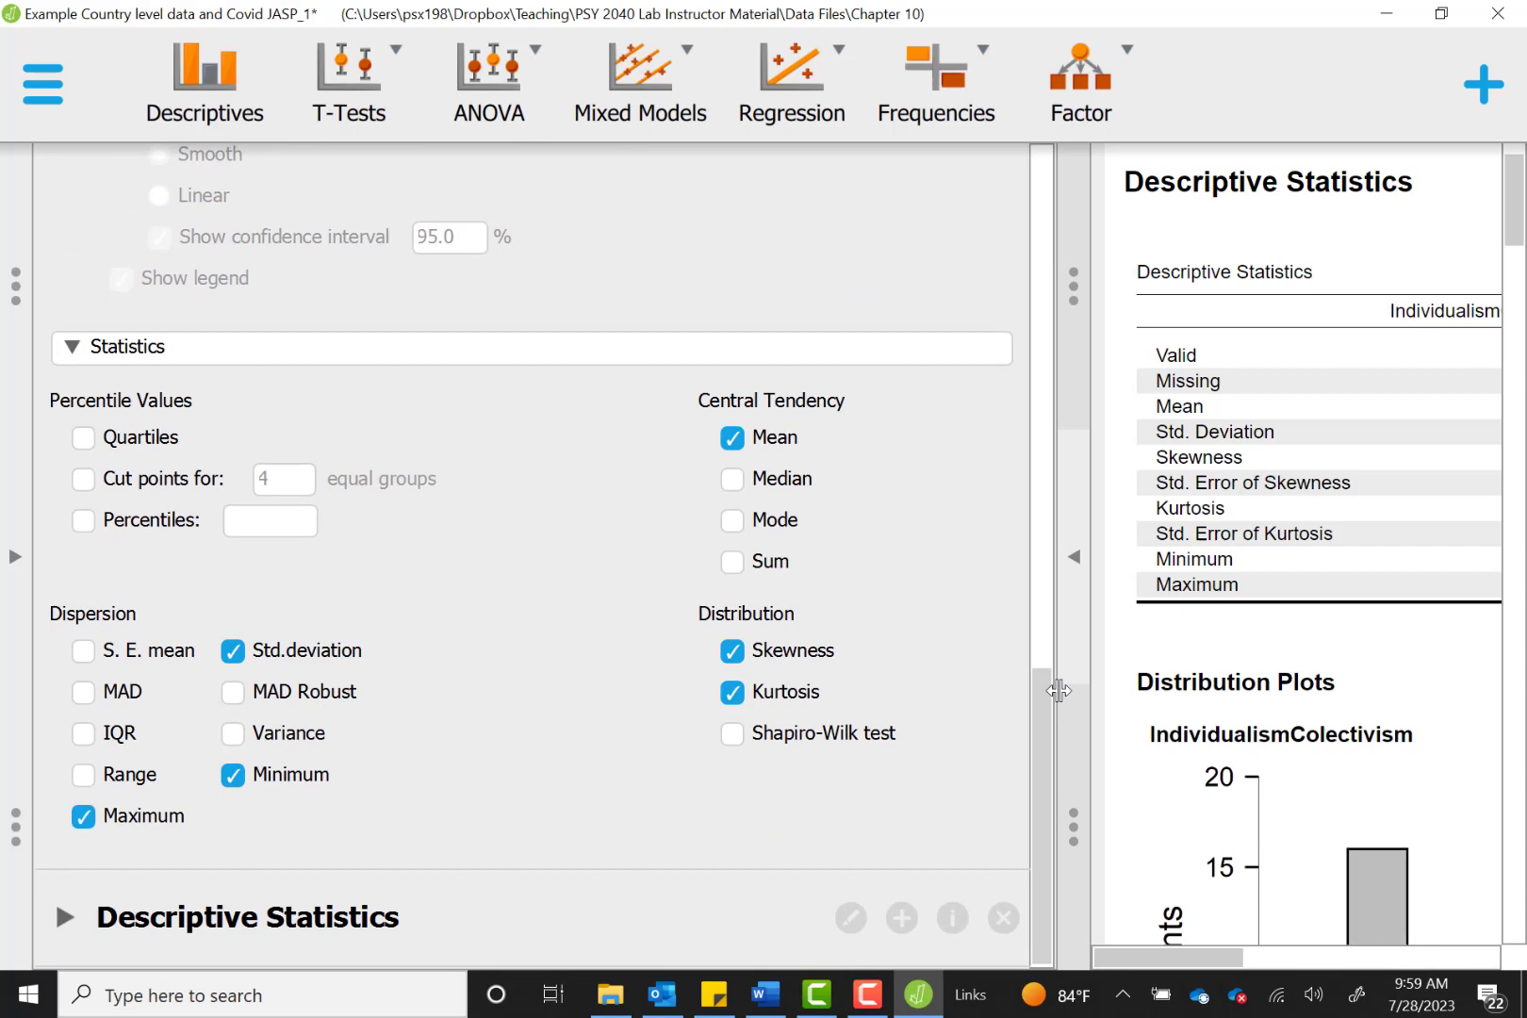
drag(1040, 705, 1027, 413)
click(151, 500)
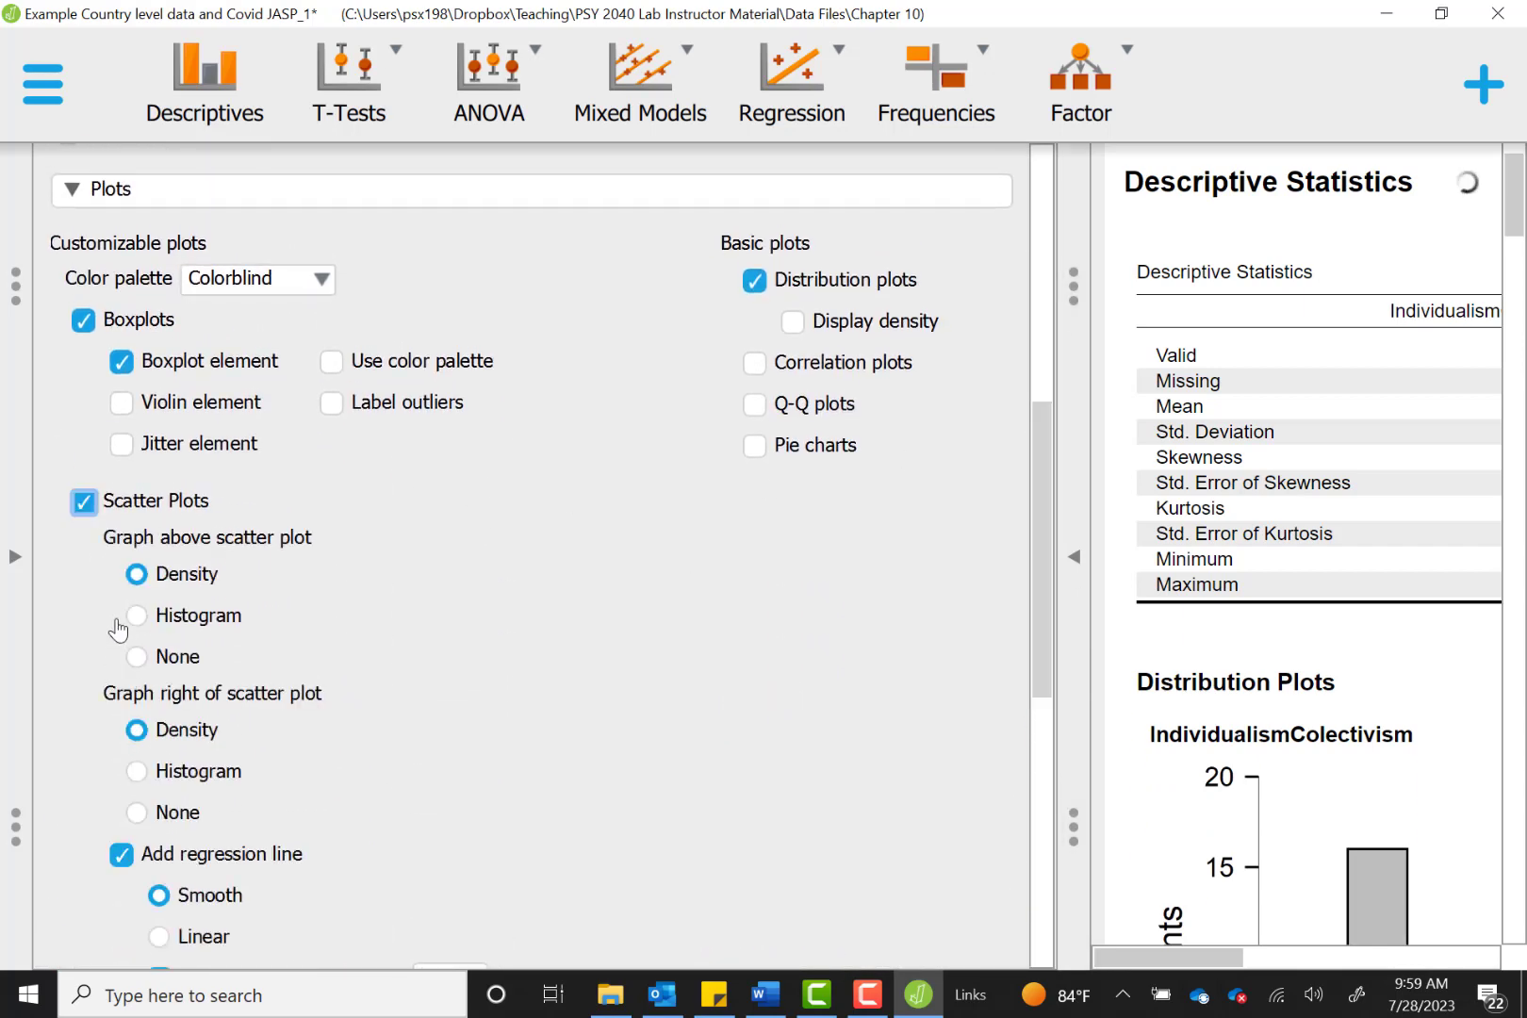
click(175, 665)
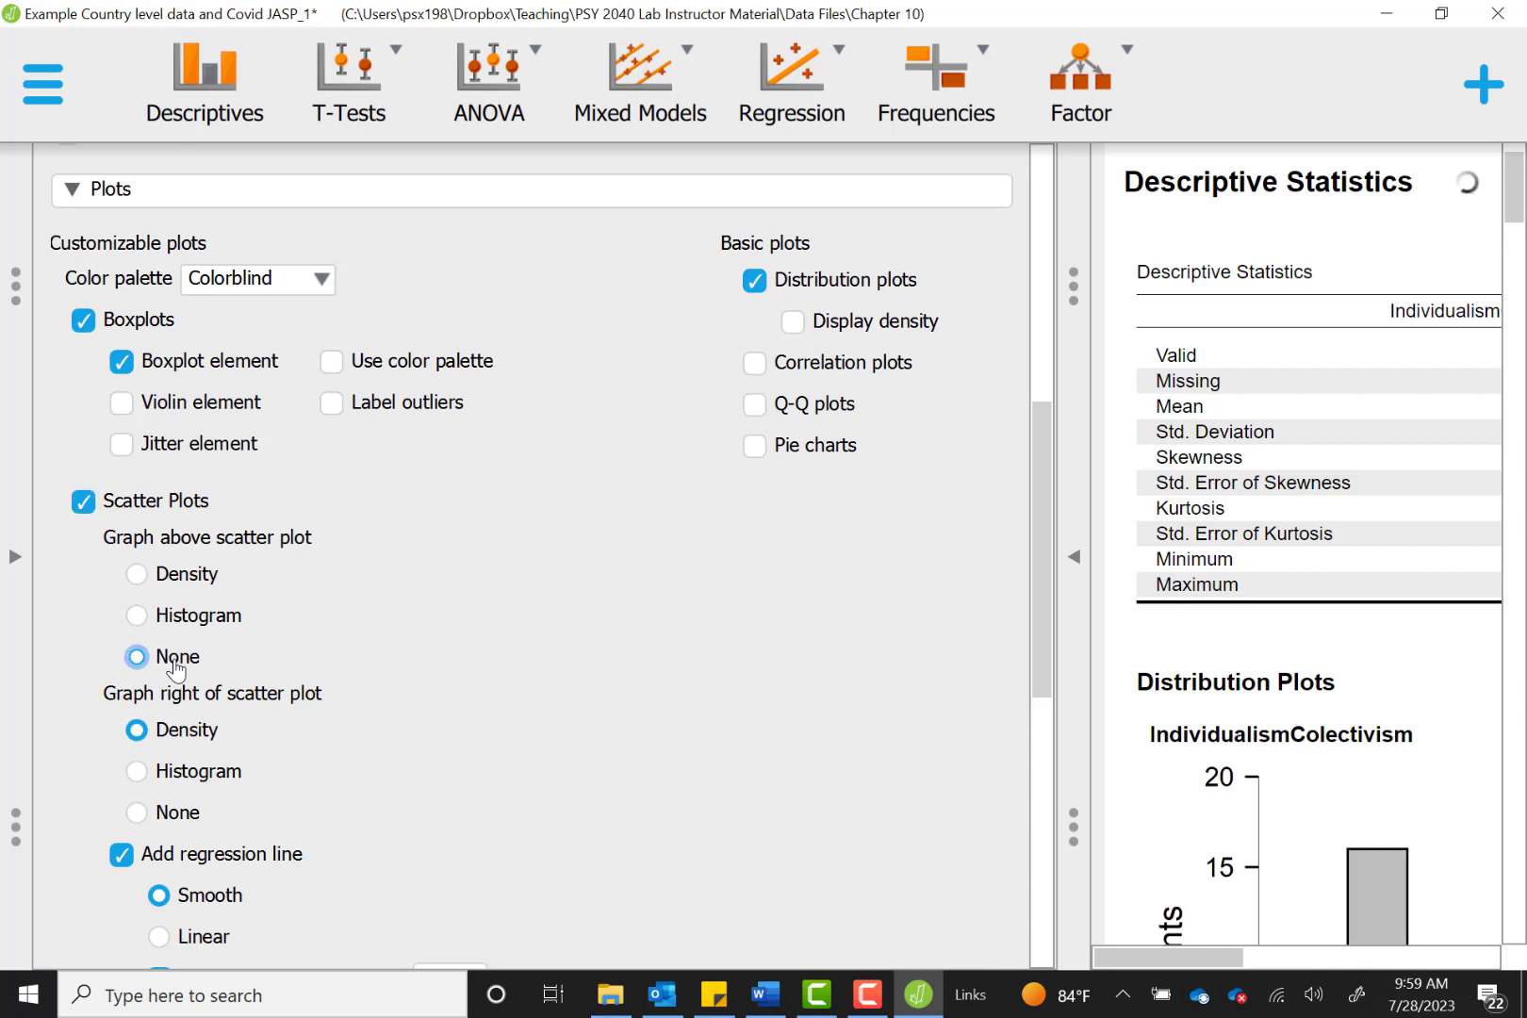
click(174, 823)
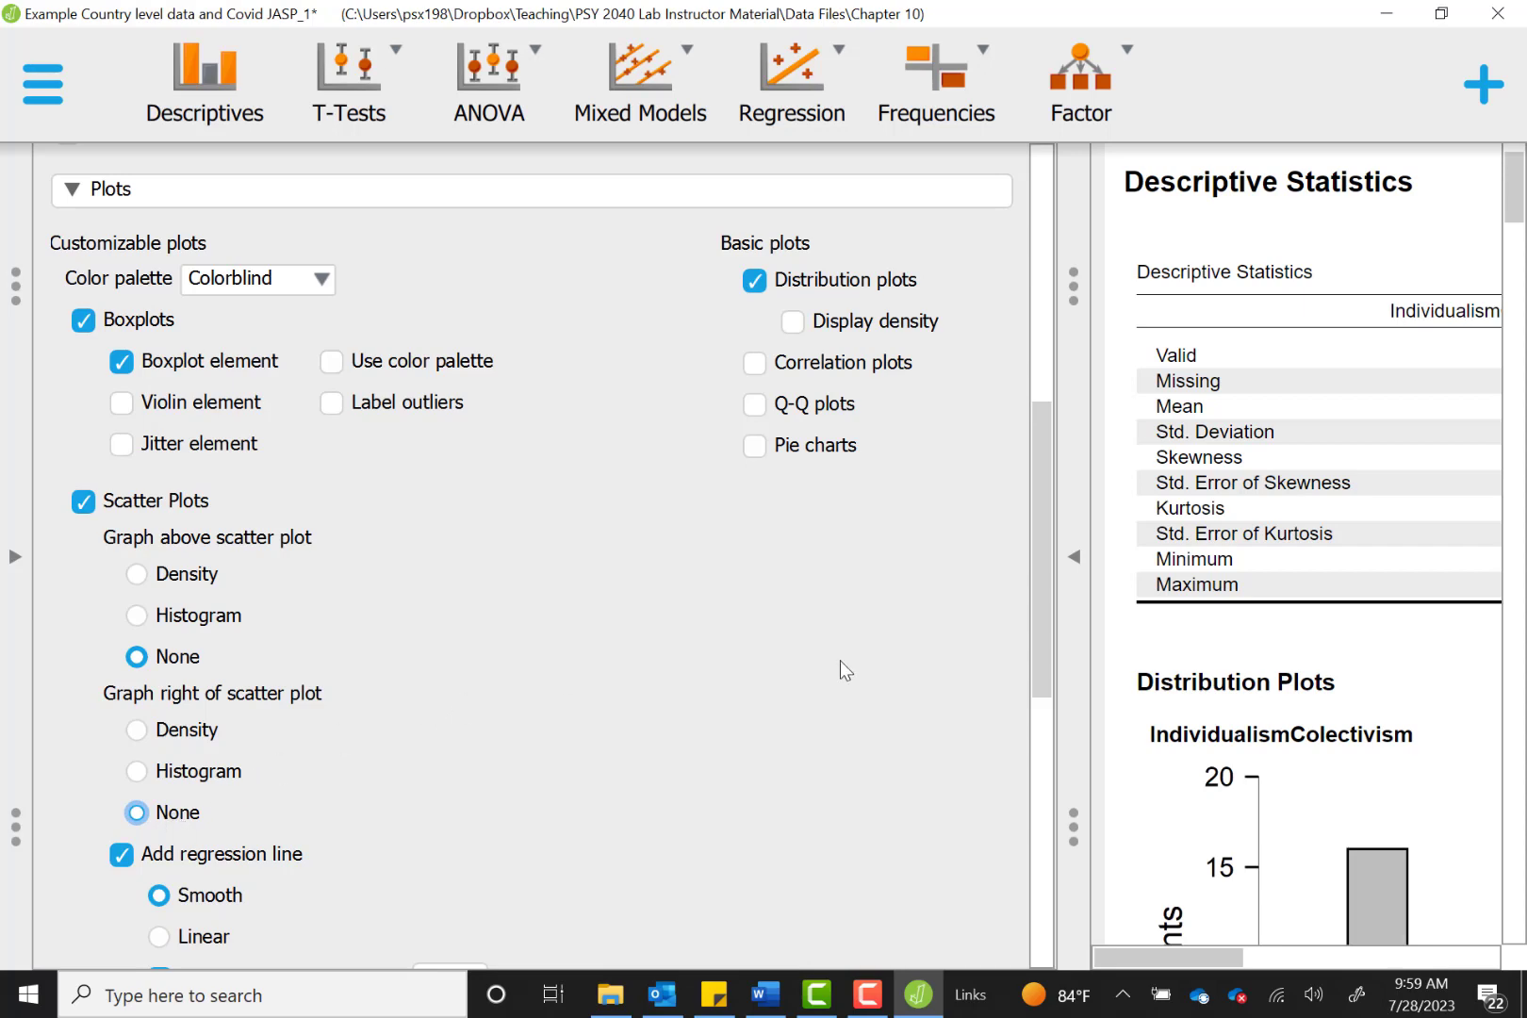
scroll(1045, 582, down, 1)
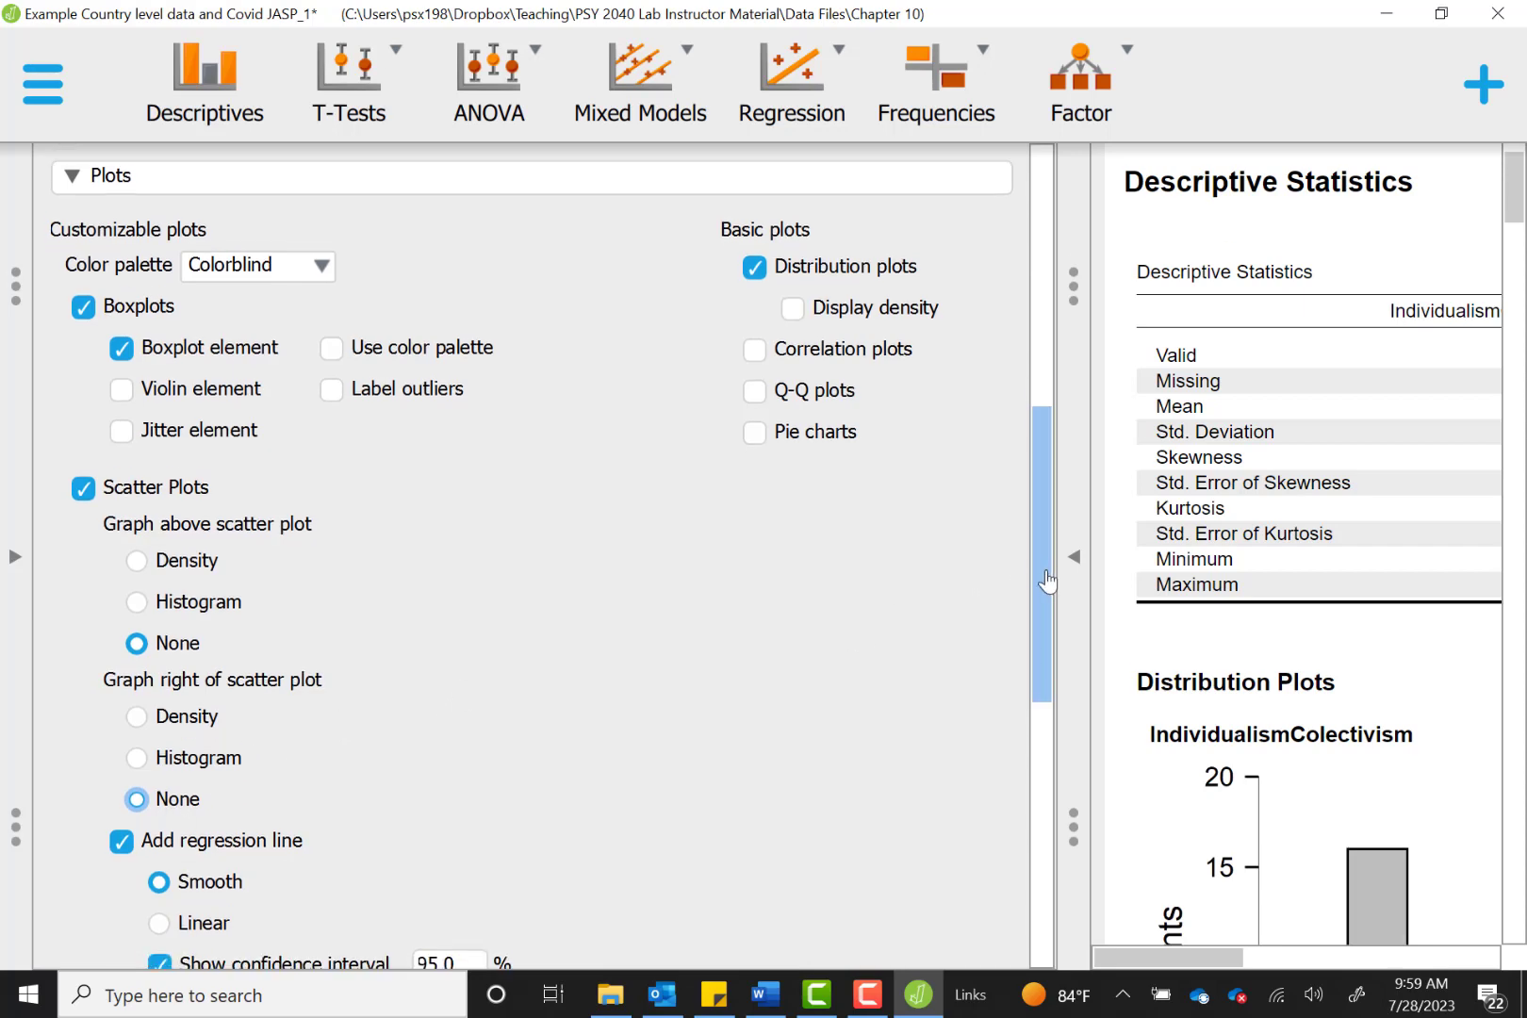
click(196, 886)
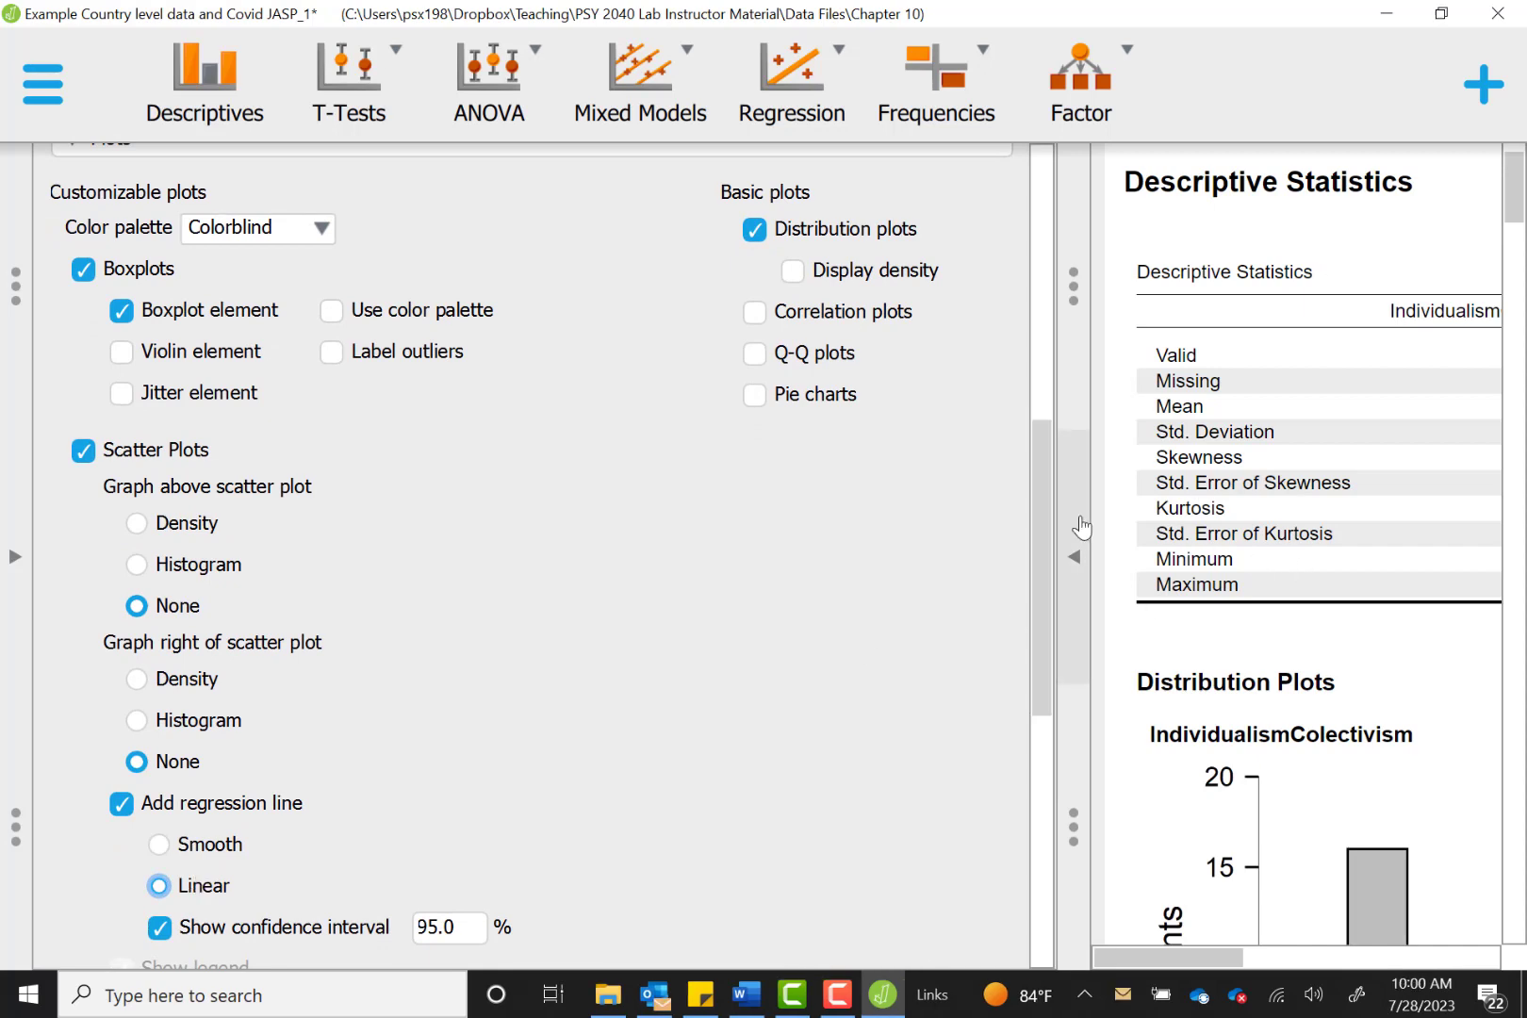
click(1081, 528)
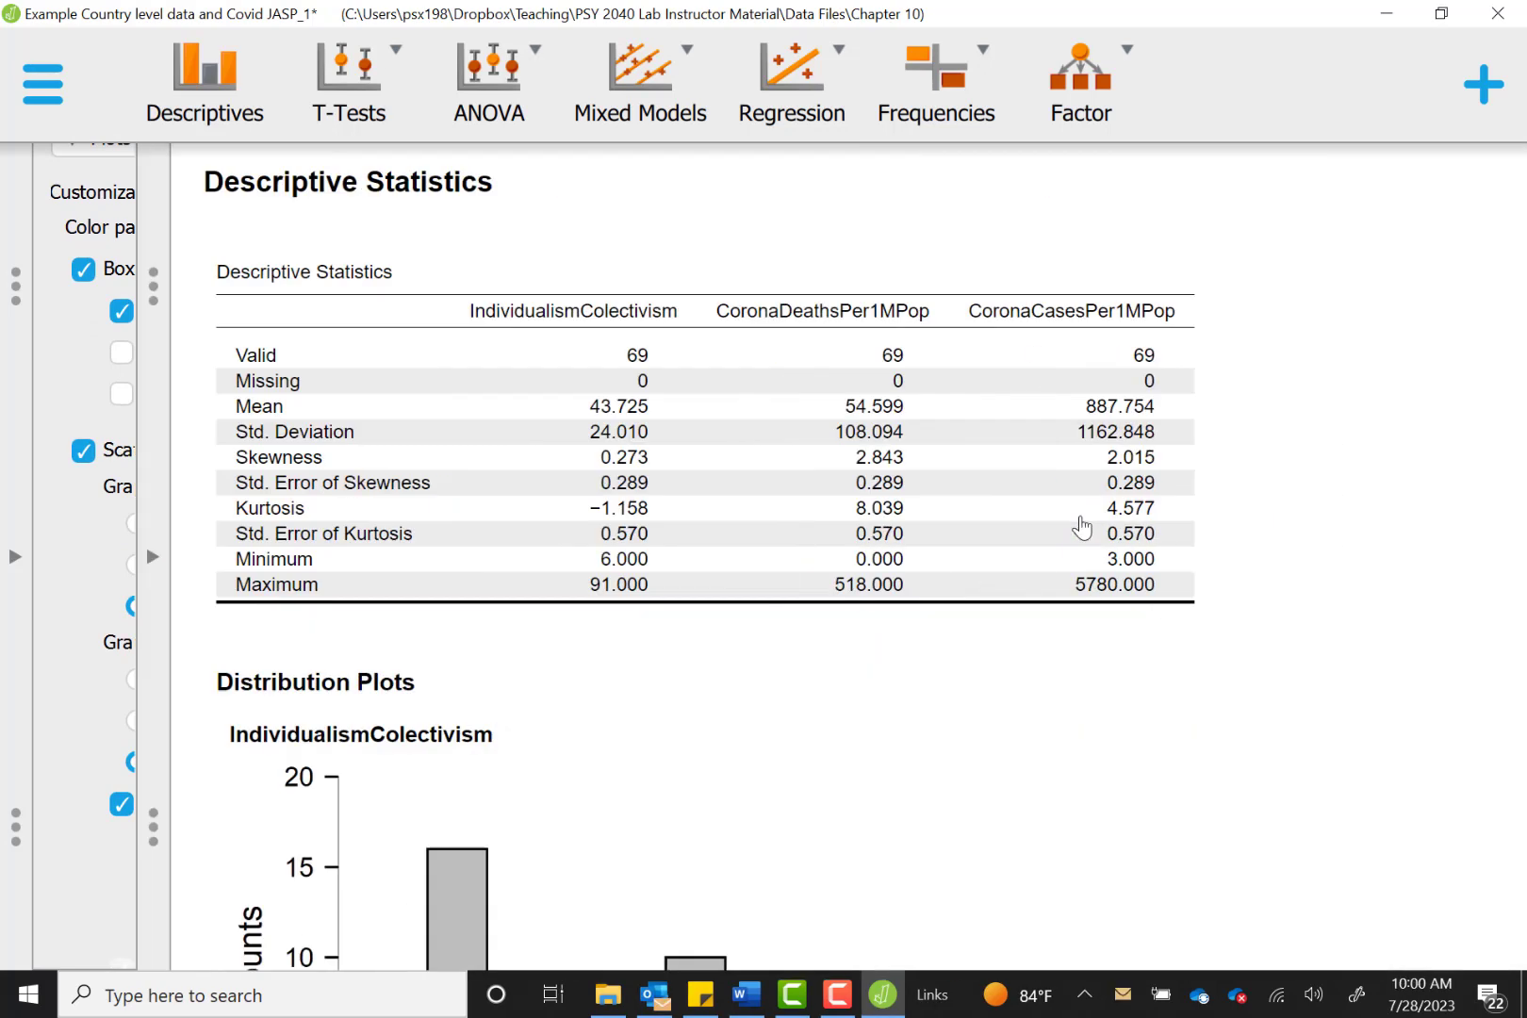
scroll(585, 684, down, 1)
scroll(585, 696, down, 12)
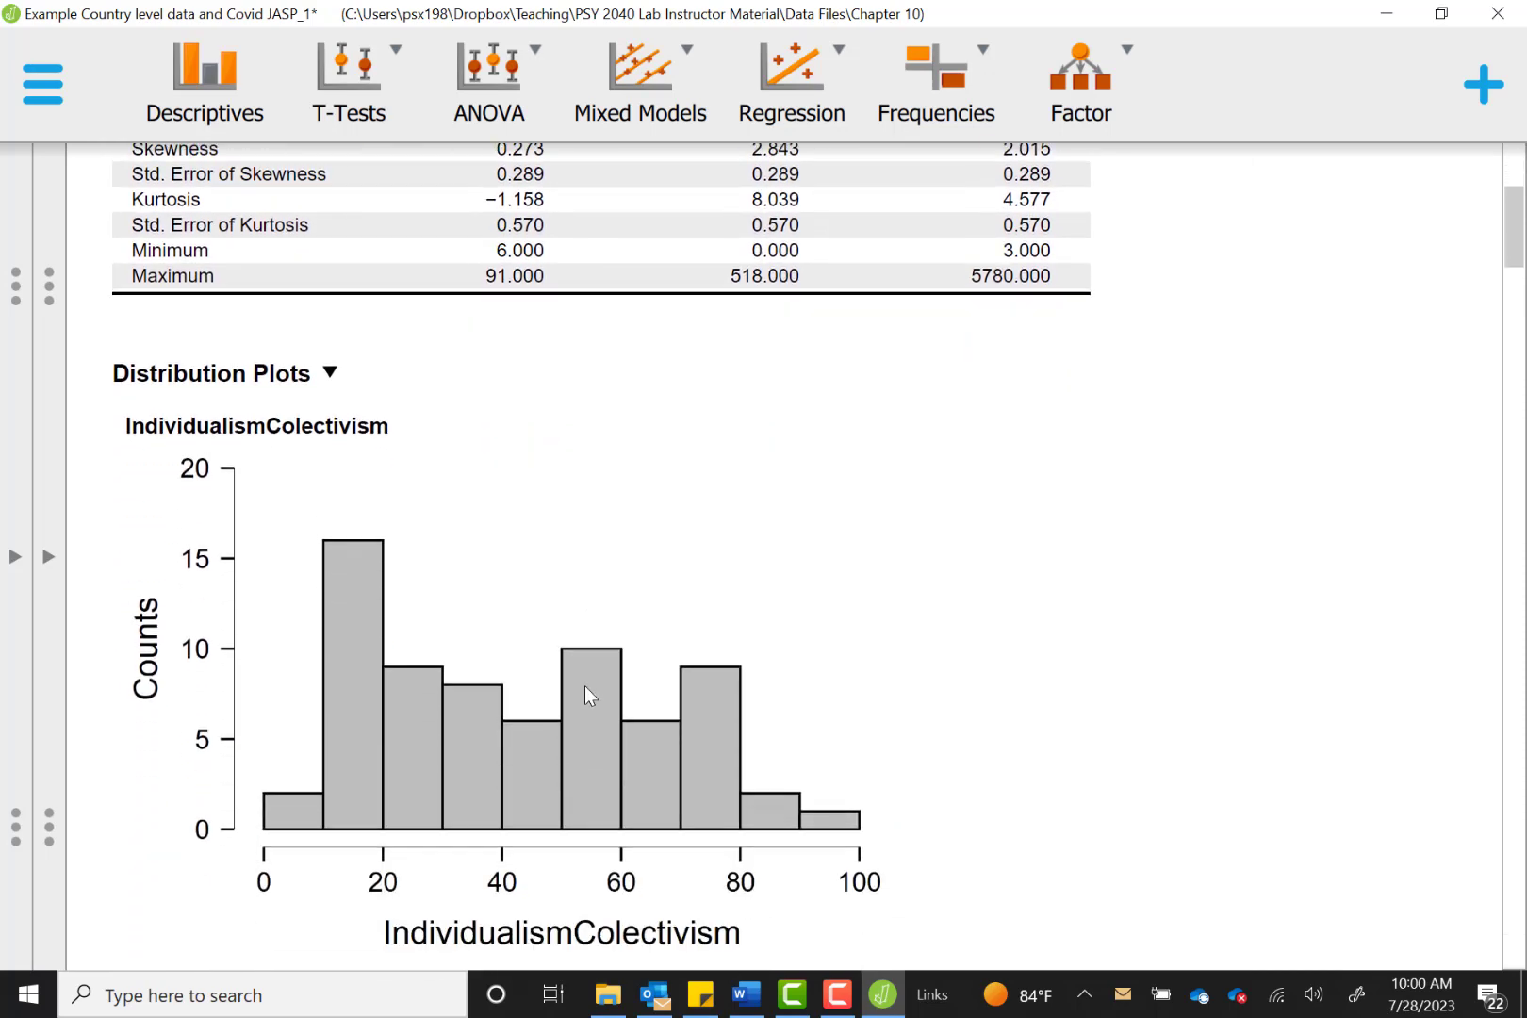
scroll(587, 696, down, 12)
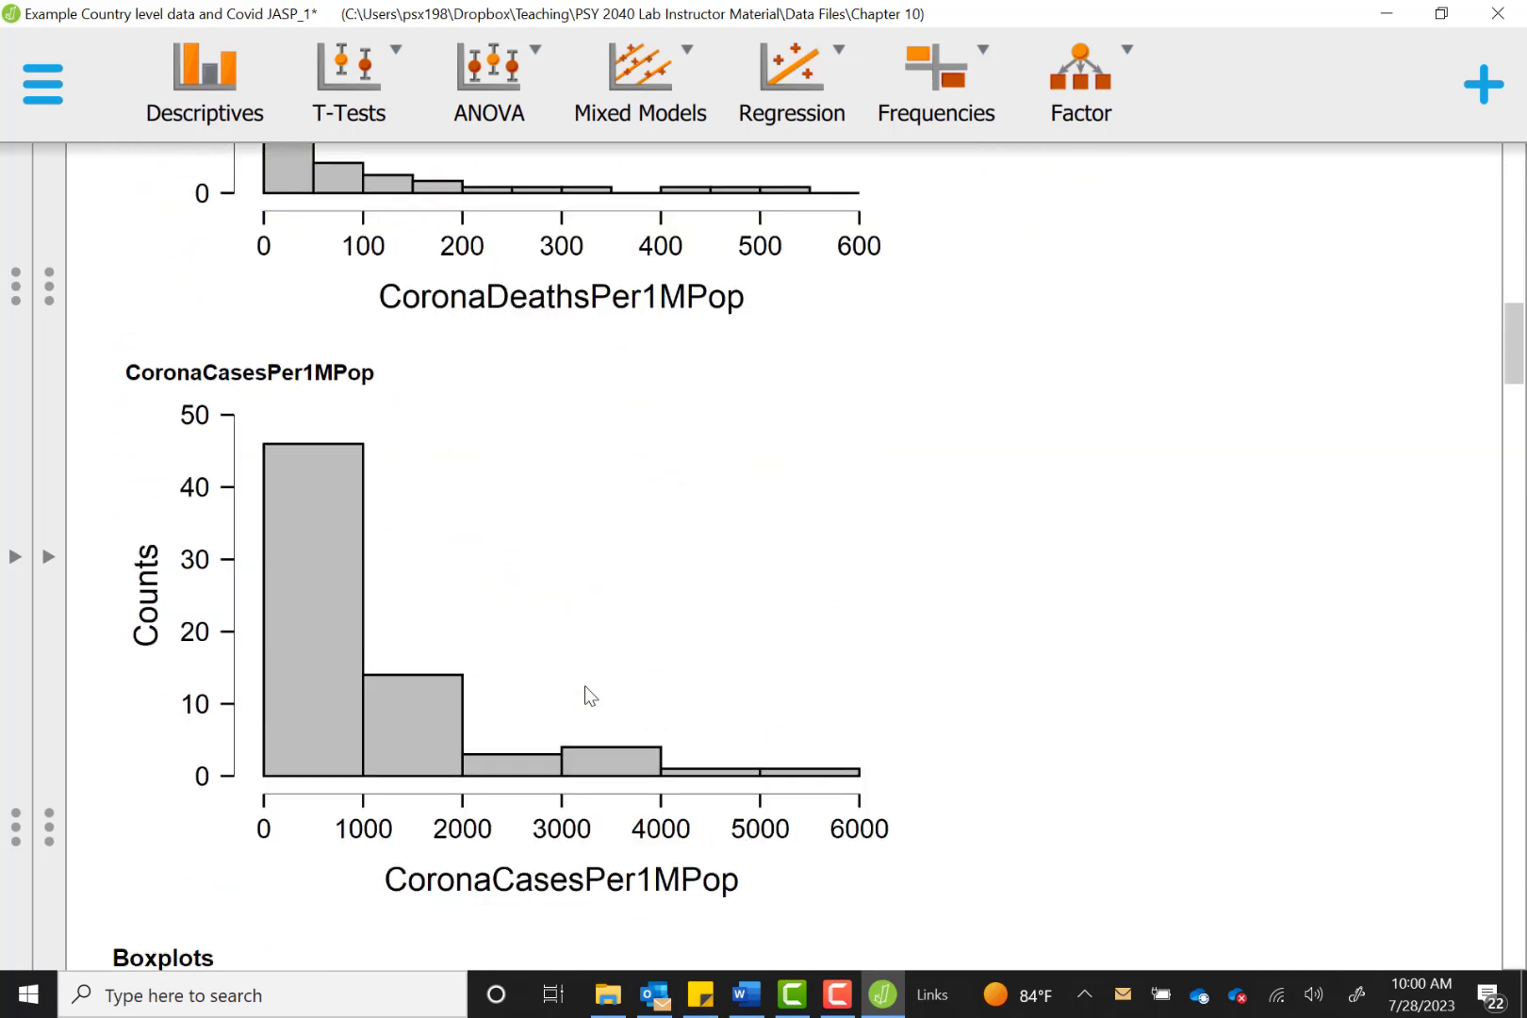
scroll(584, 686, down, 12)
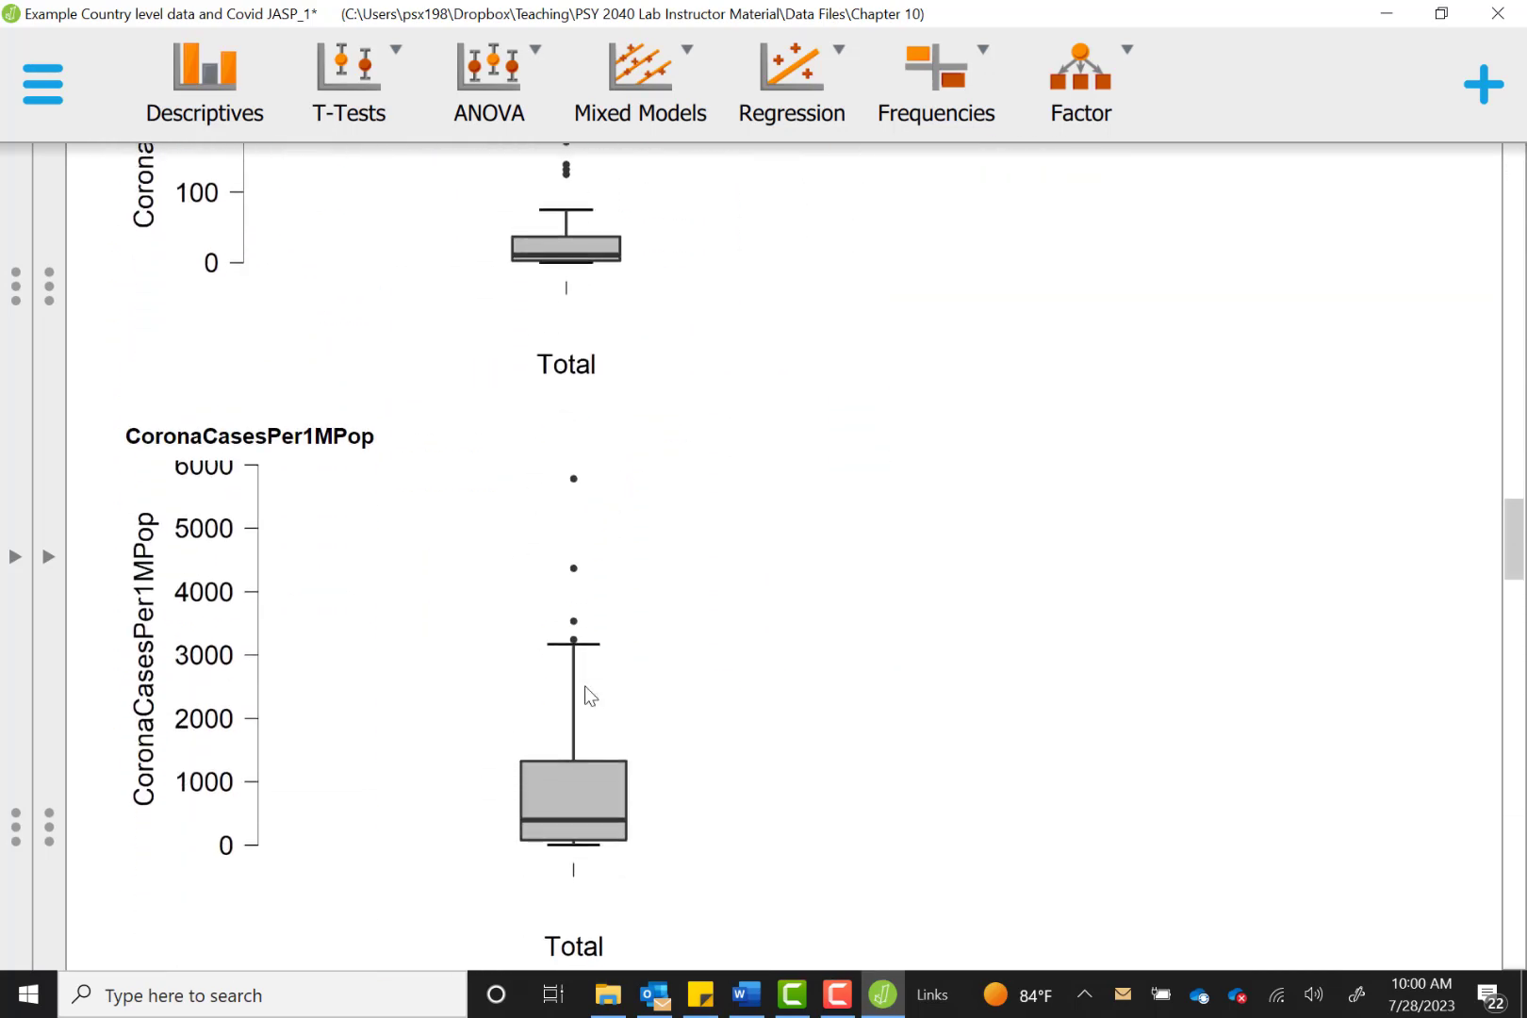
scroll(587, 696, up, 4)
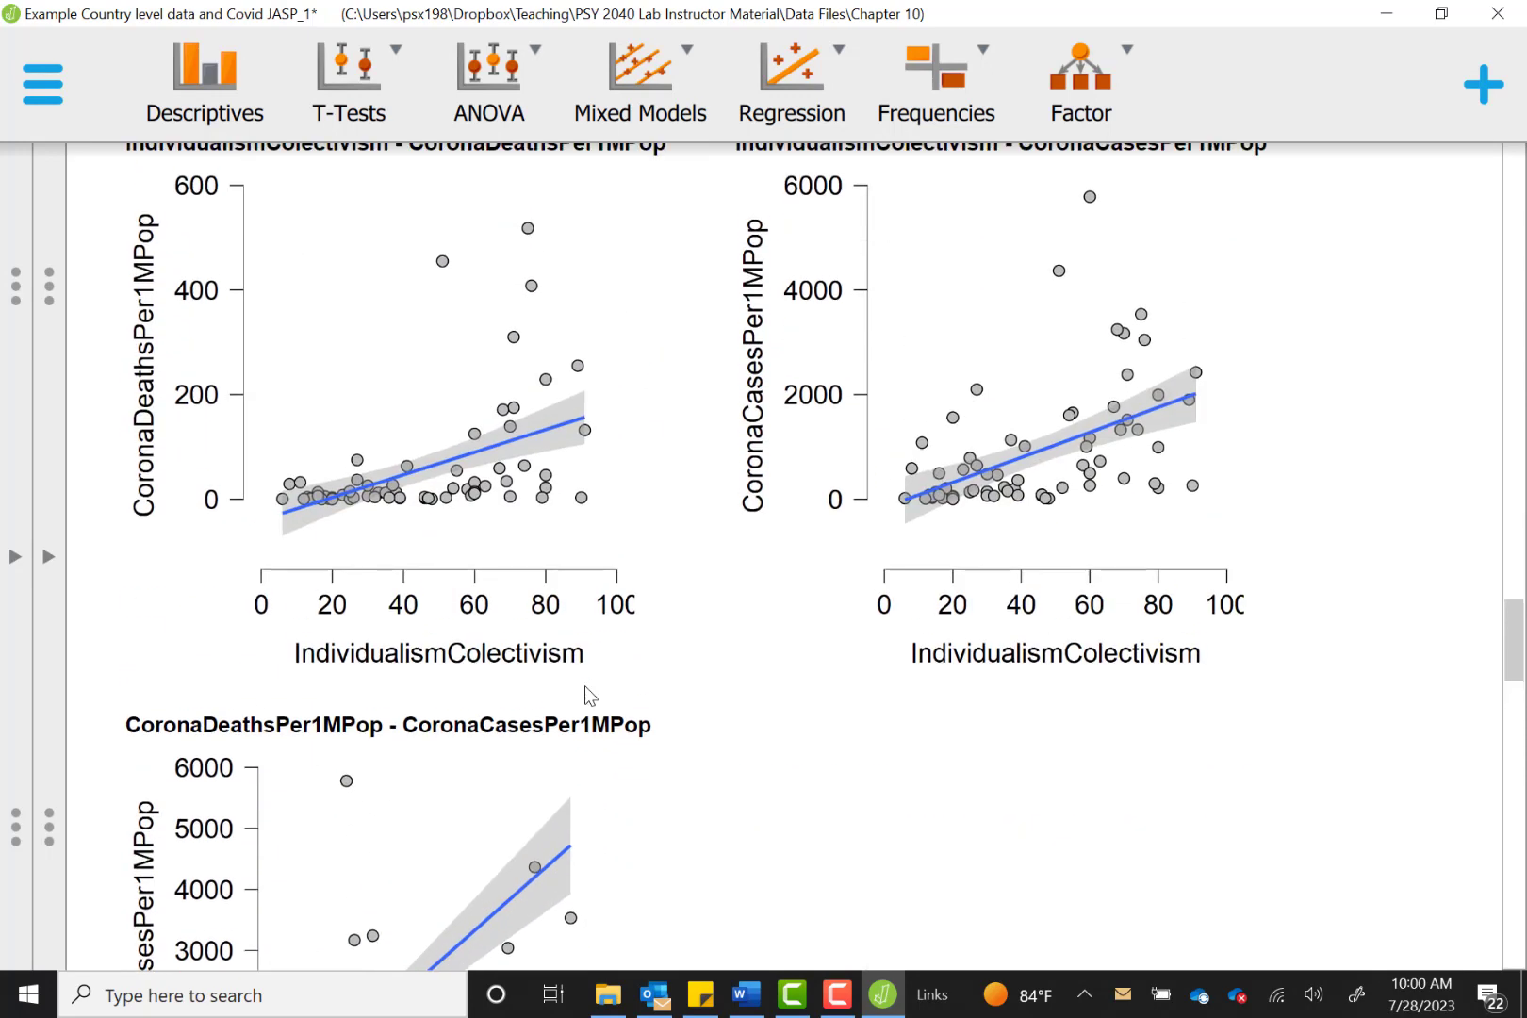
scroll(586, 695, up, 3)
scroll(587, 696, down, 1)
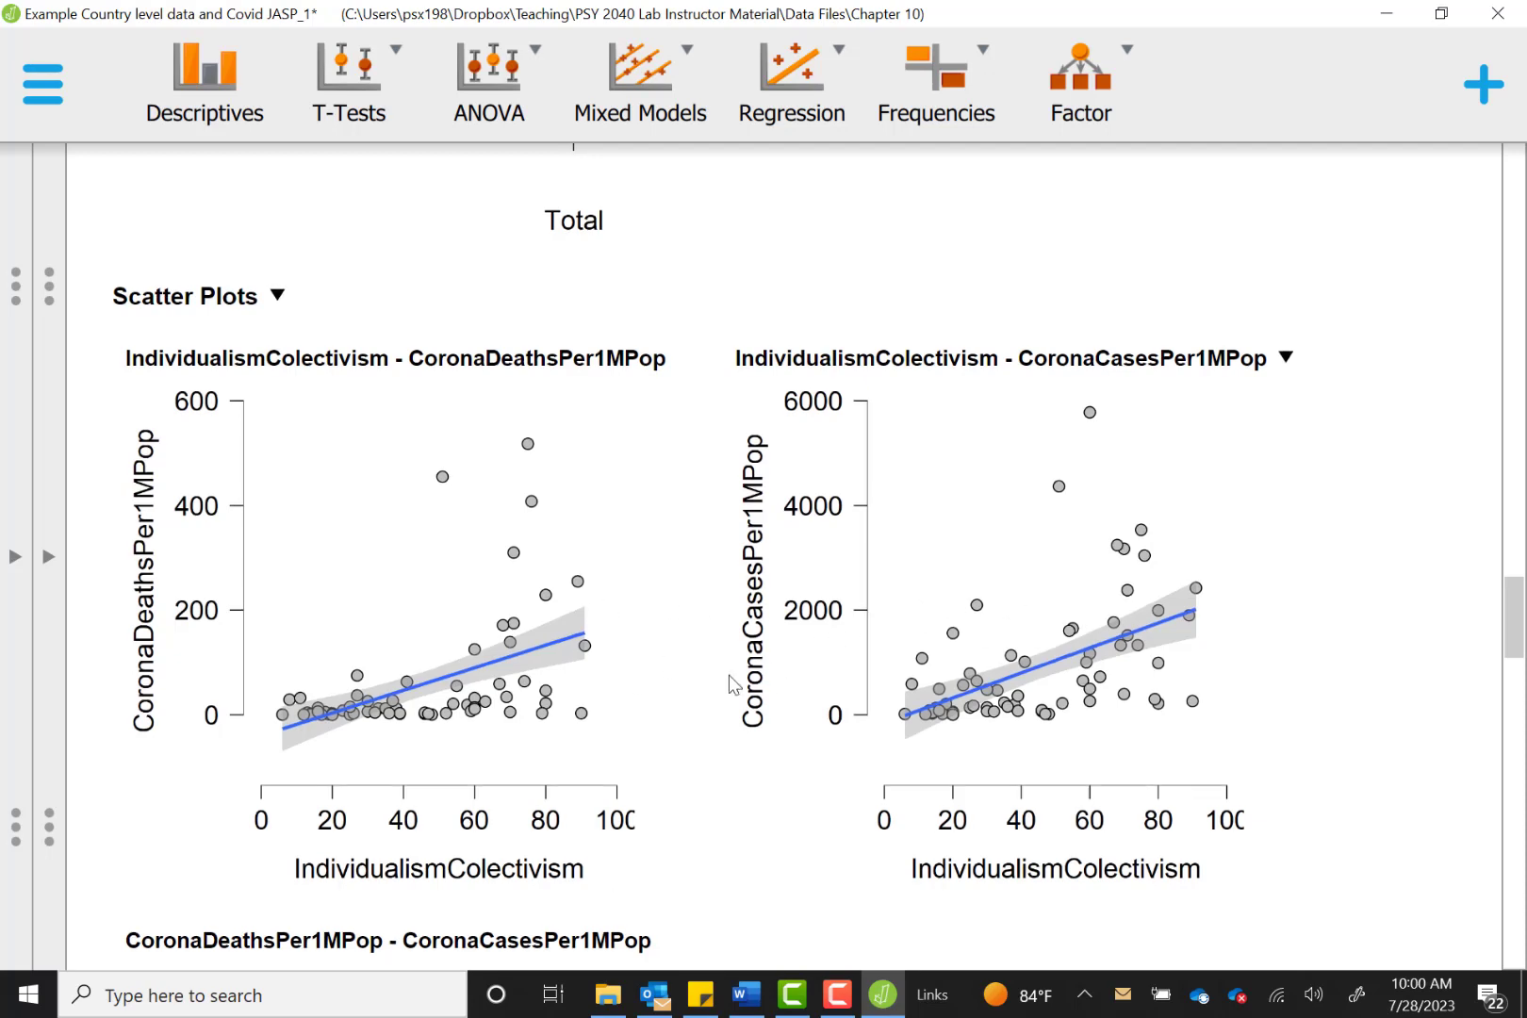
scroll(733, 683, down, 4)
scroll(729, 675, down, 3)
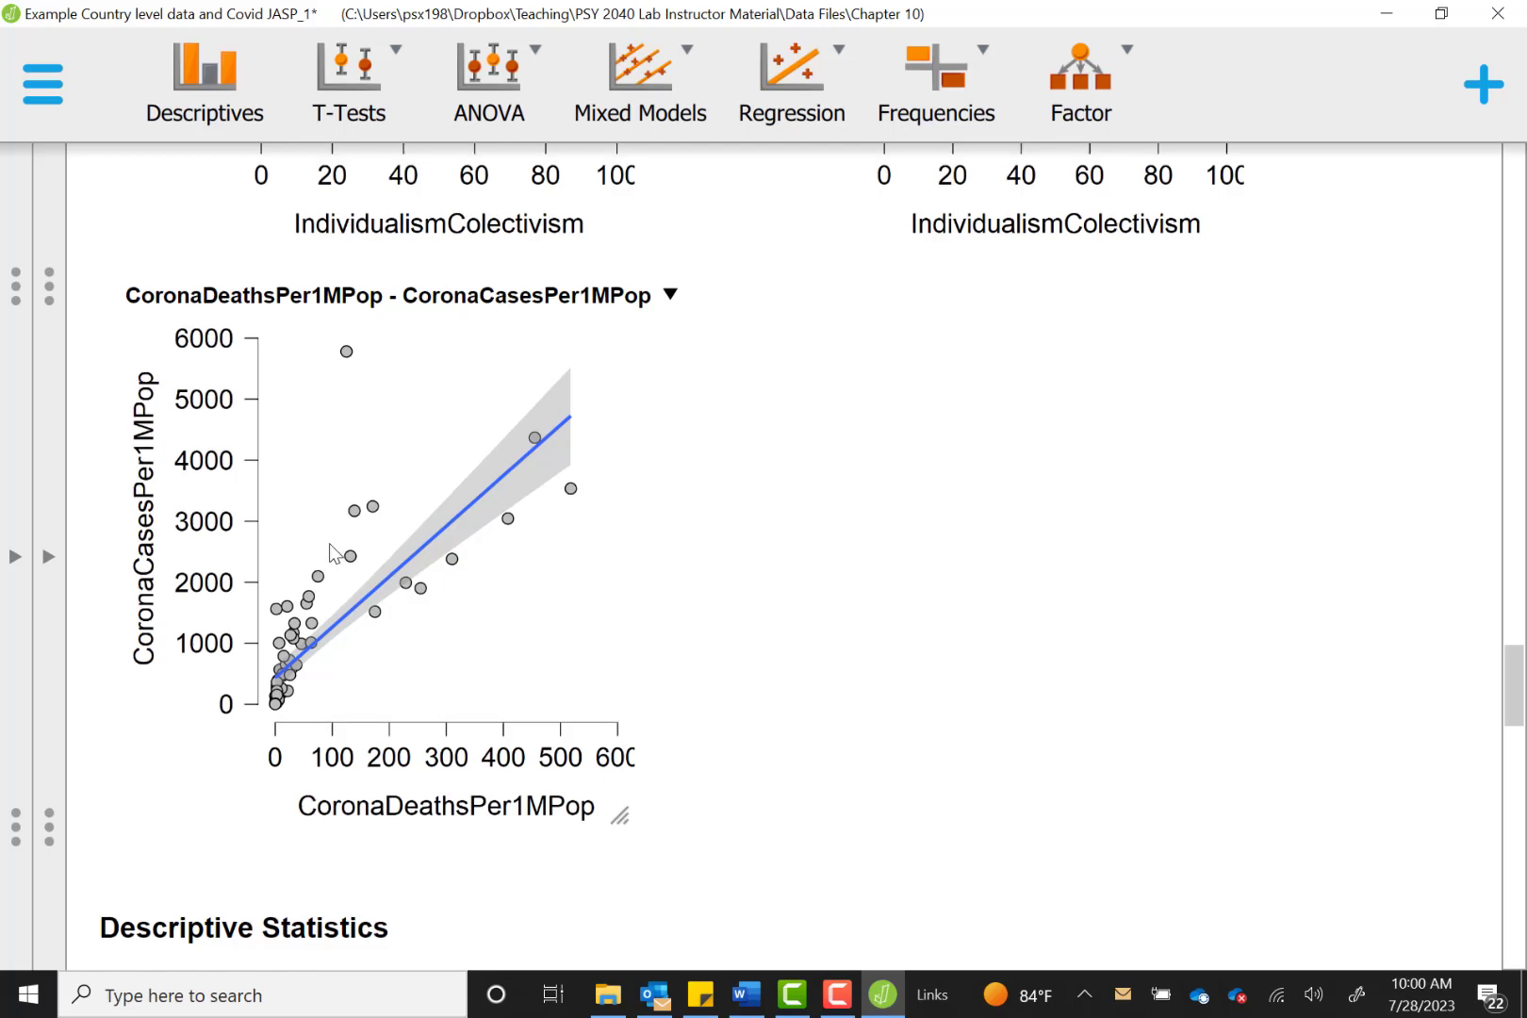
scroll(329, 545, up, 5)
scroll(329, 543, up, 1)
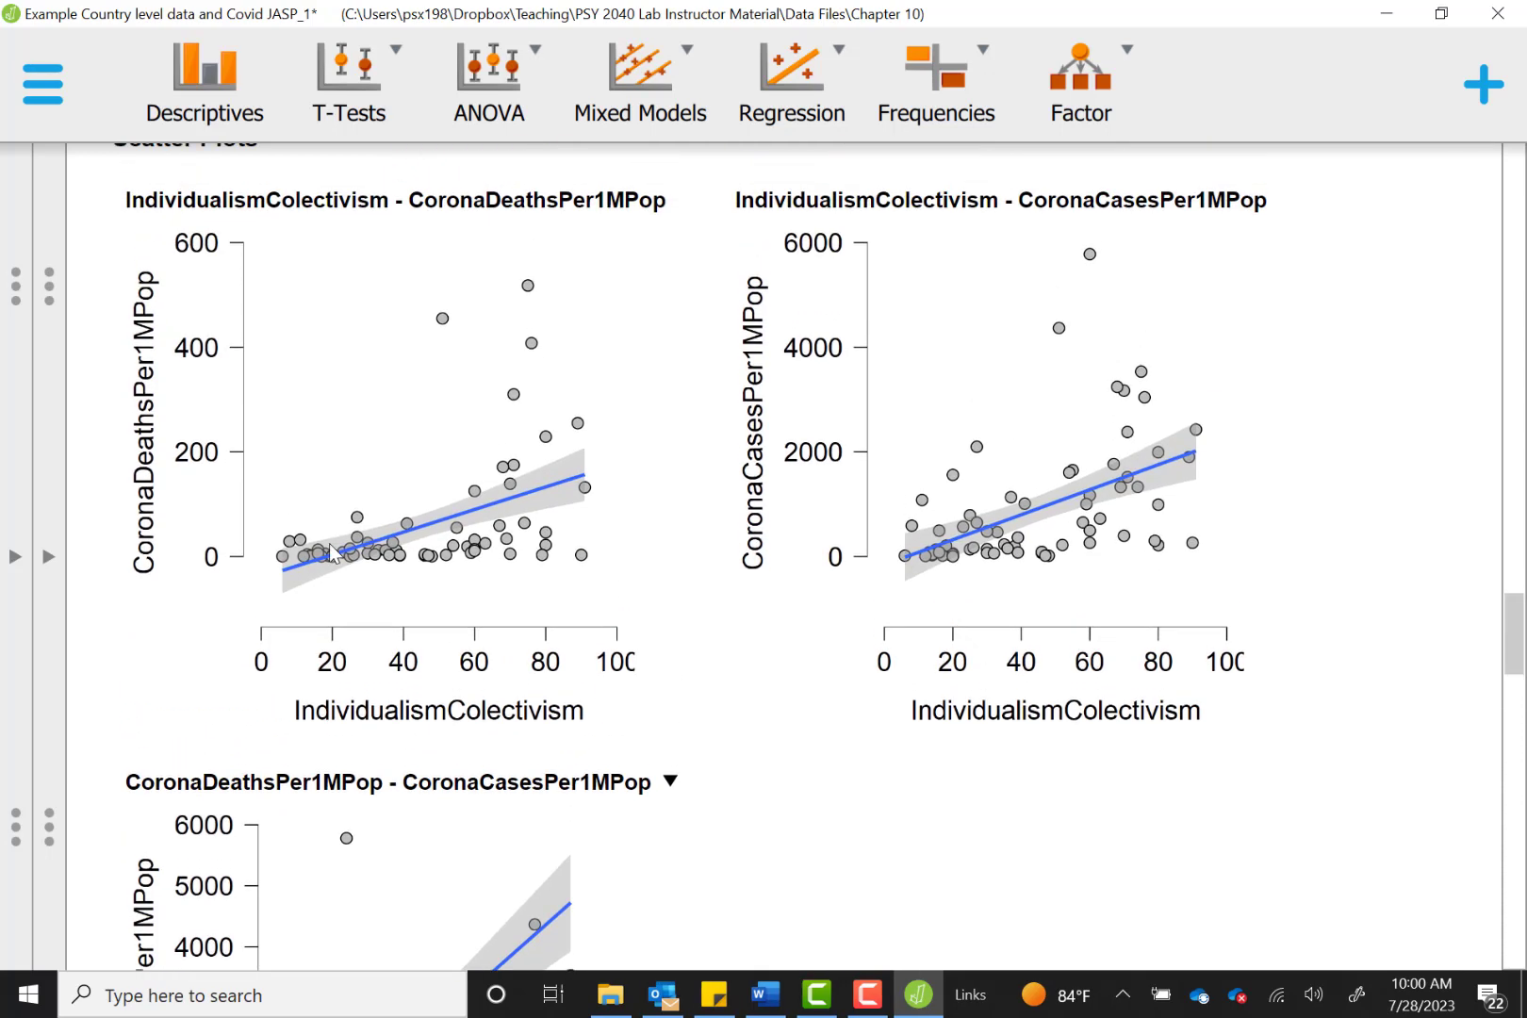
scroll(329, 543, up, 1)
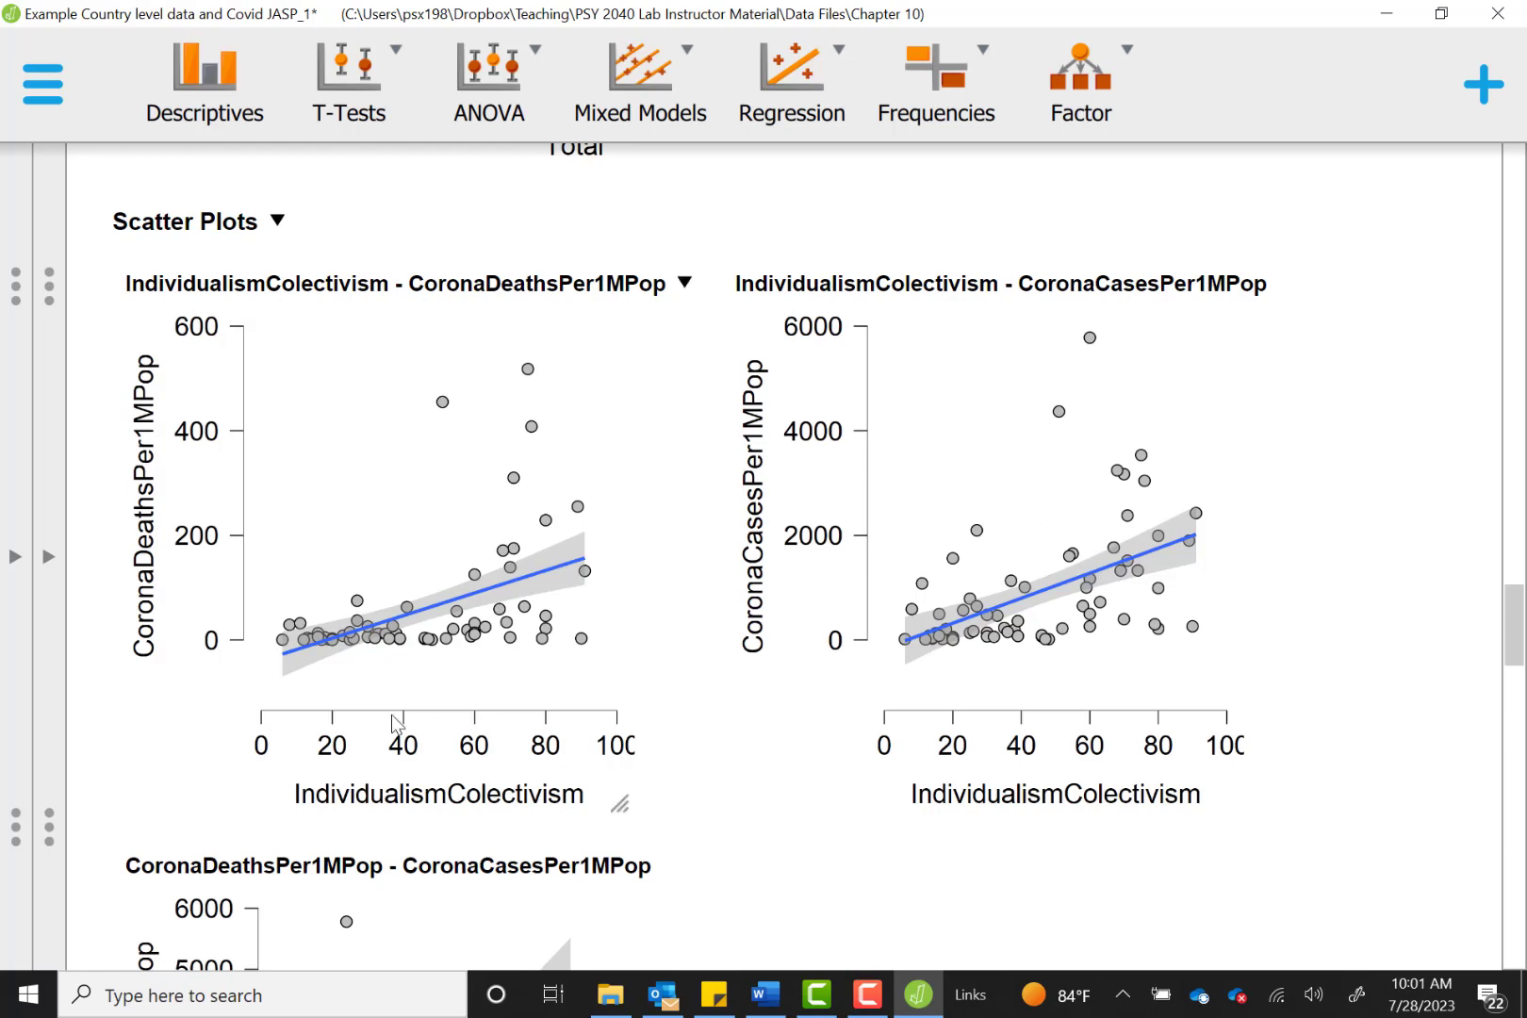
Step: From the data view, start a new Correlation analysis under Regression
click(46, 553)
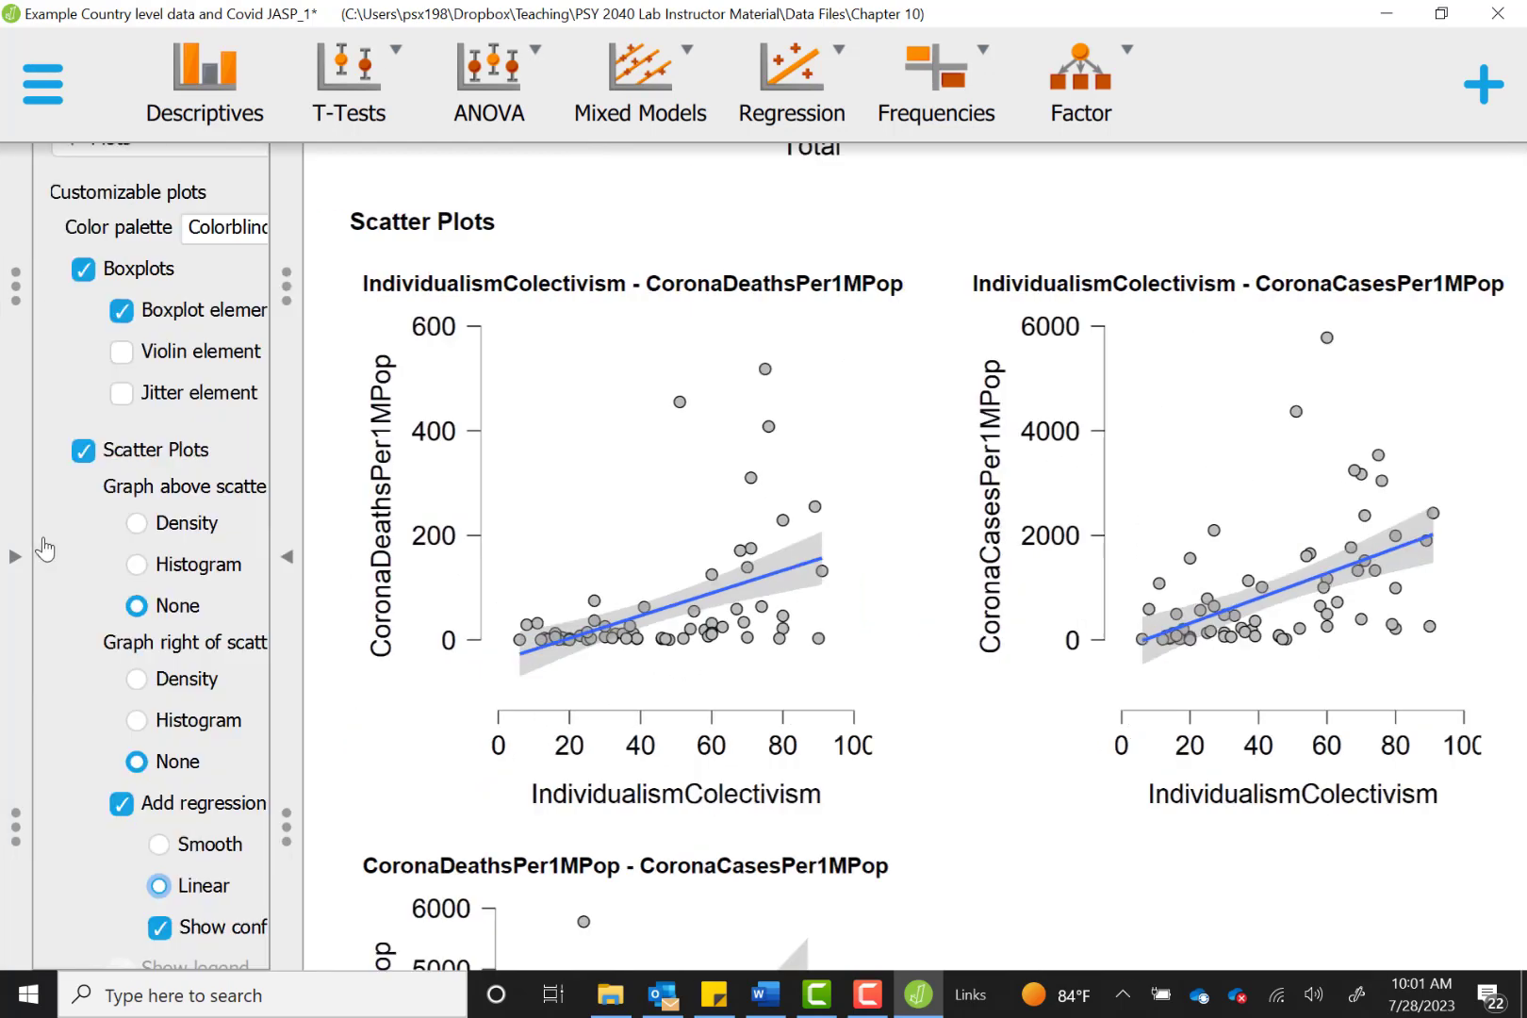
click(19, 559)
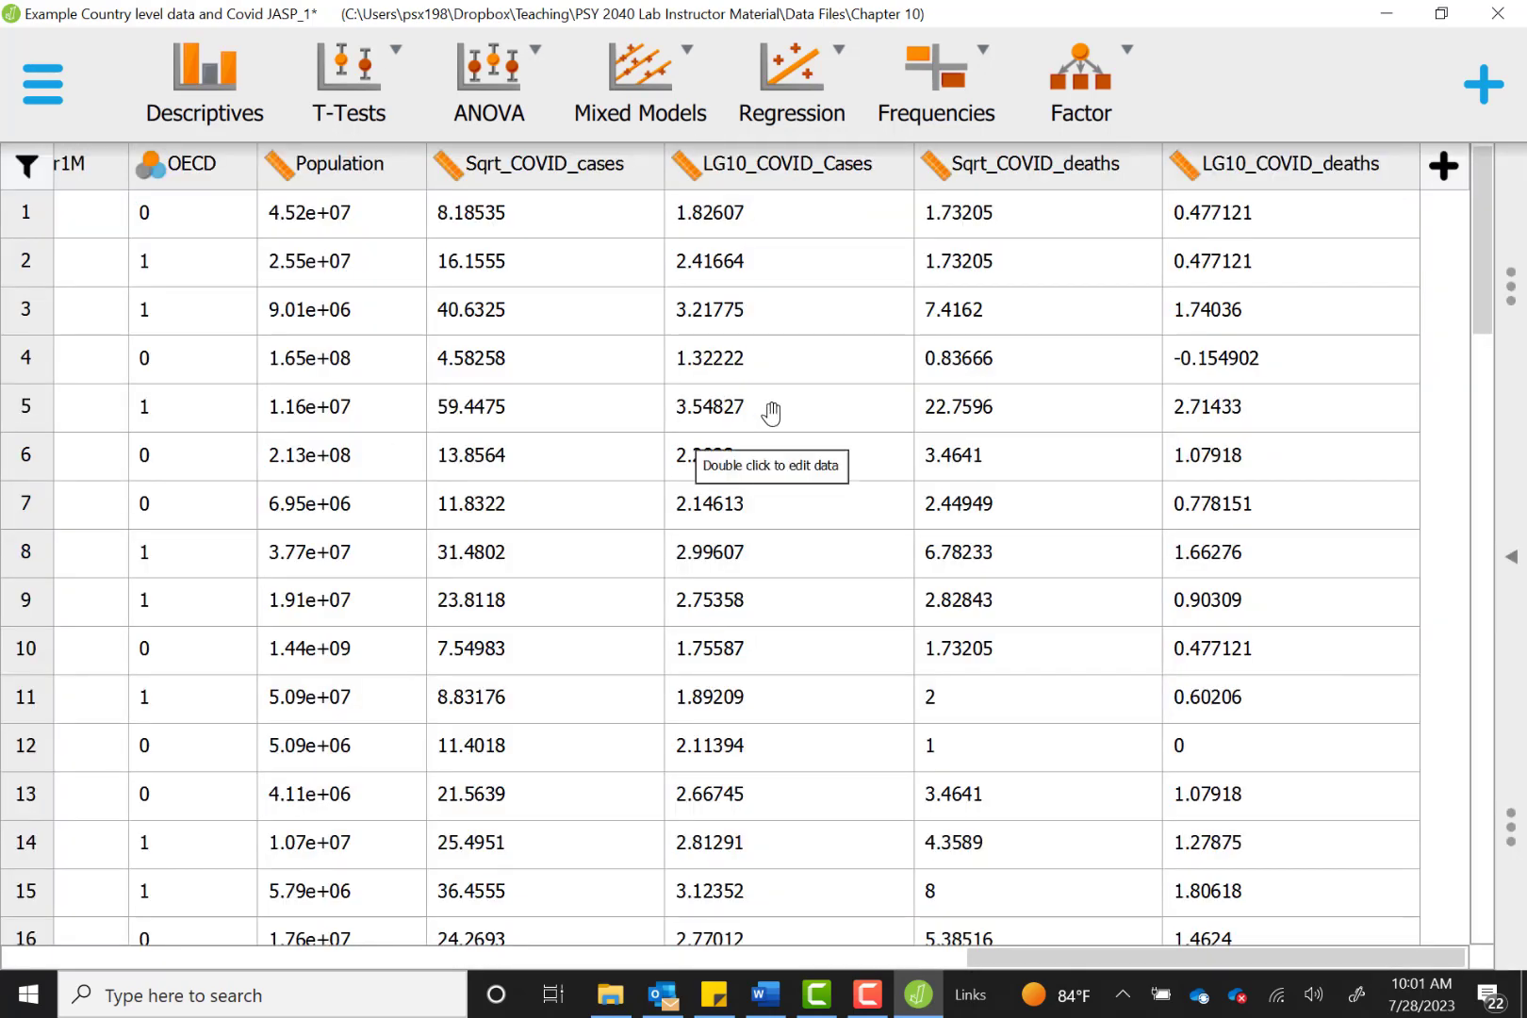
click(812, 81)
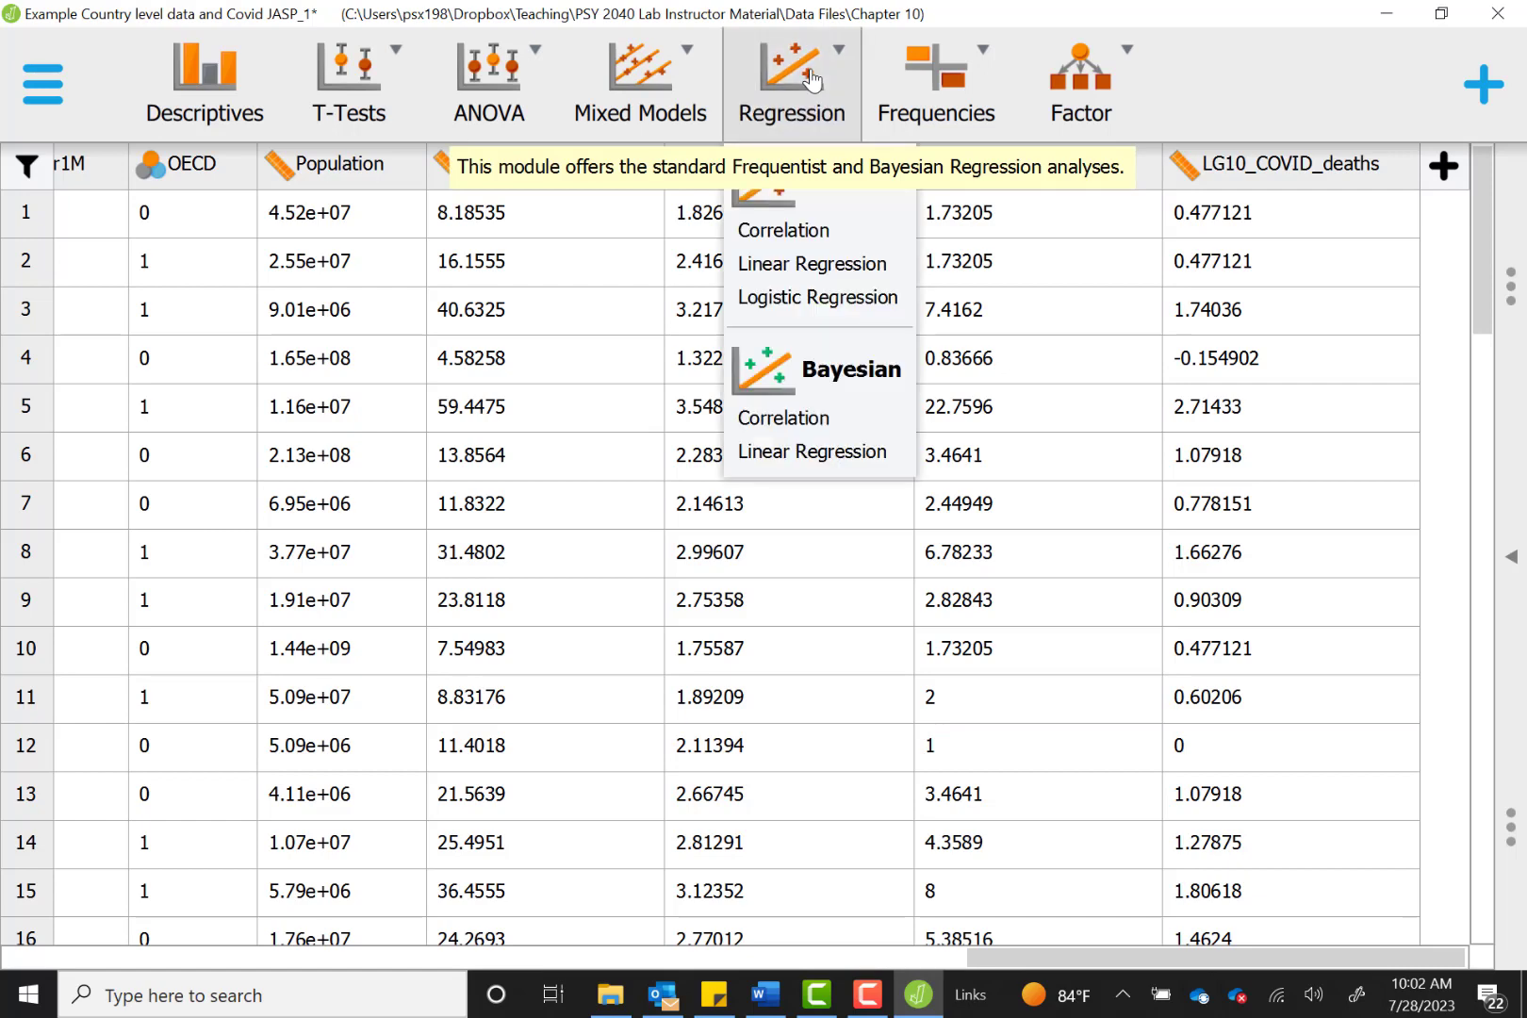
click(854, 232)
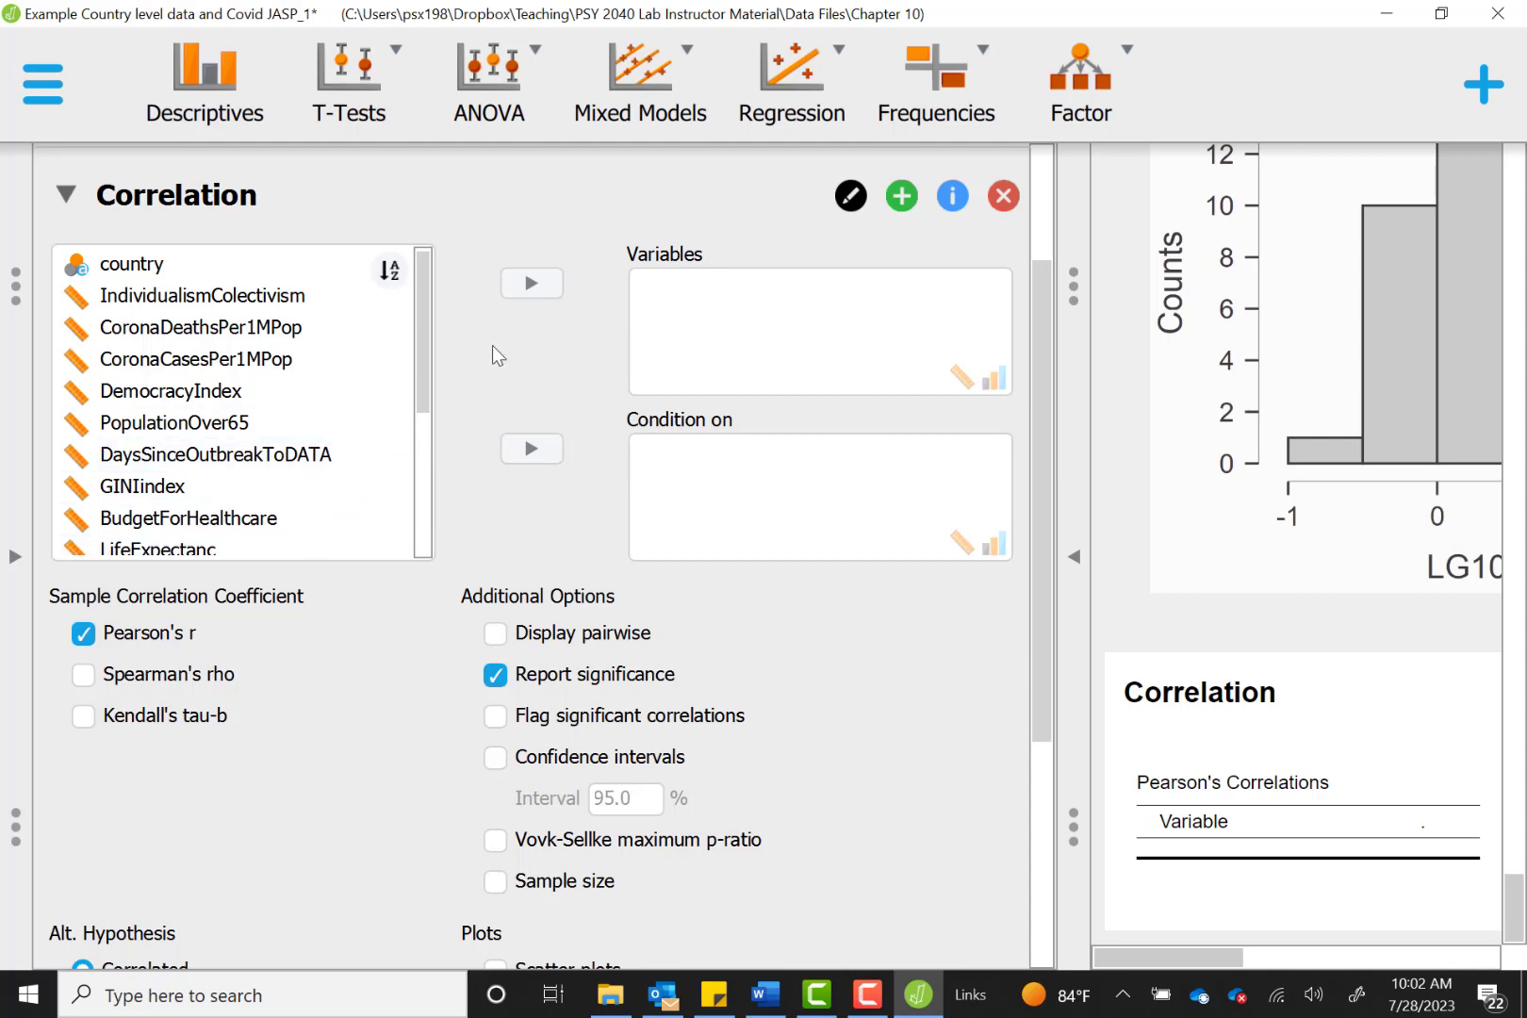
Step: Move IndividualismColectivism, CoronaDeathsPer1MPop and CoronaCasesPer1MPop into the correlation Variables box
click(279, 298)
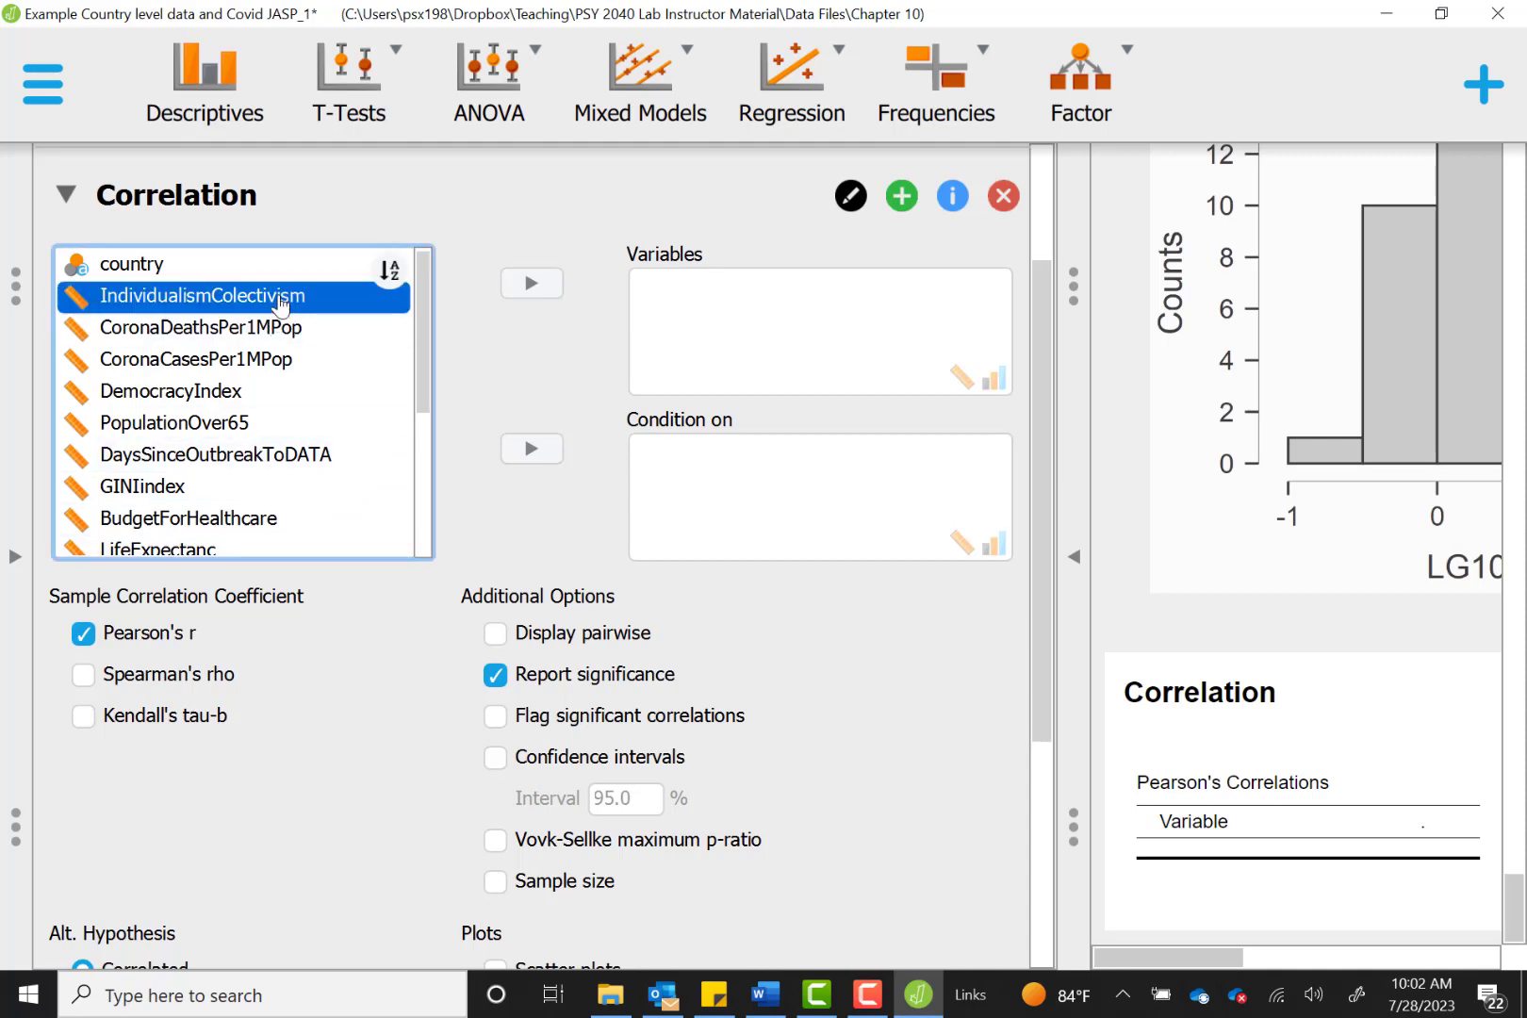
click(530, 285)
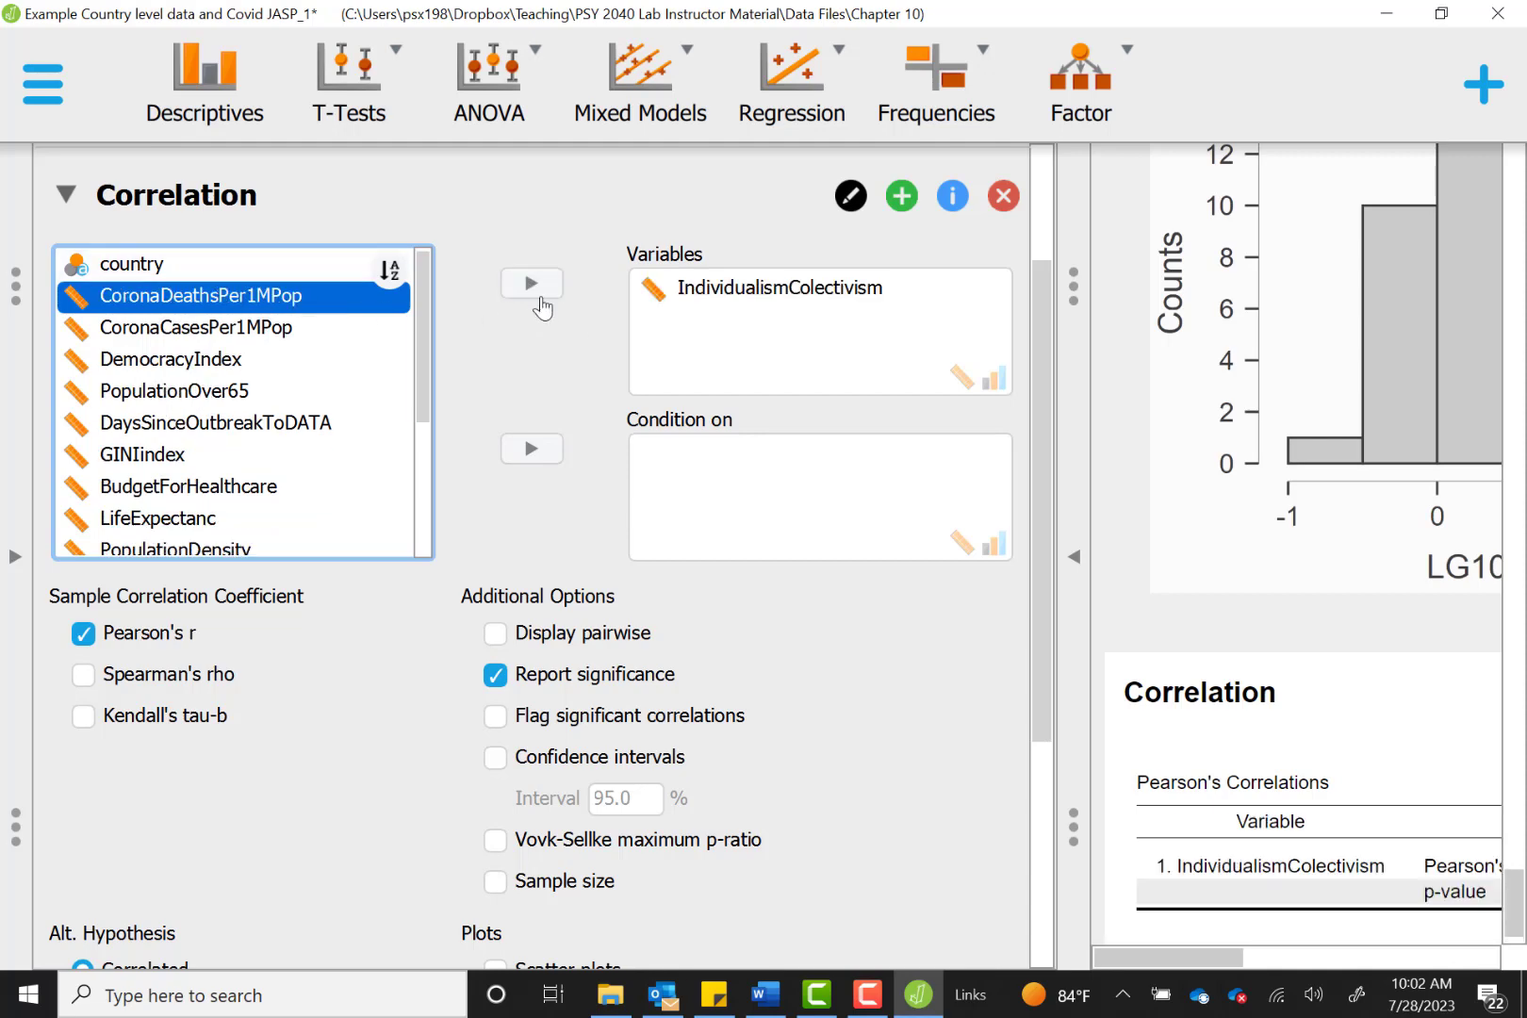
click(530, 285)
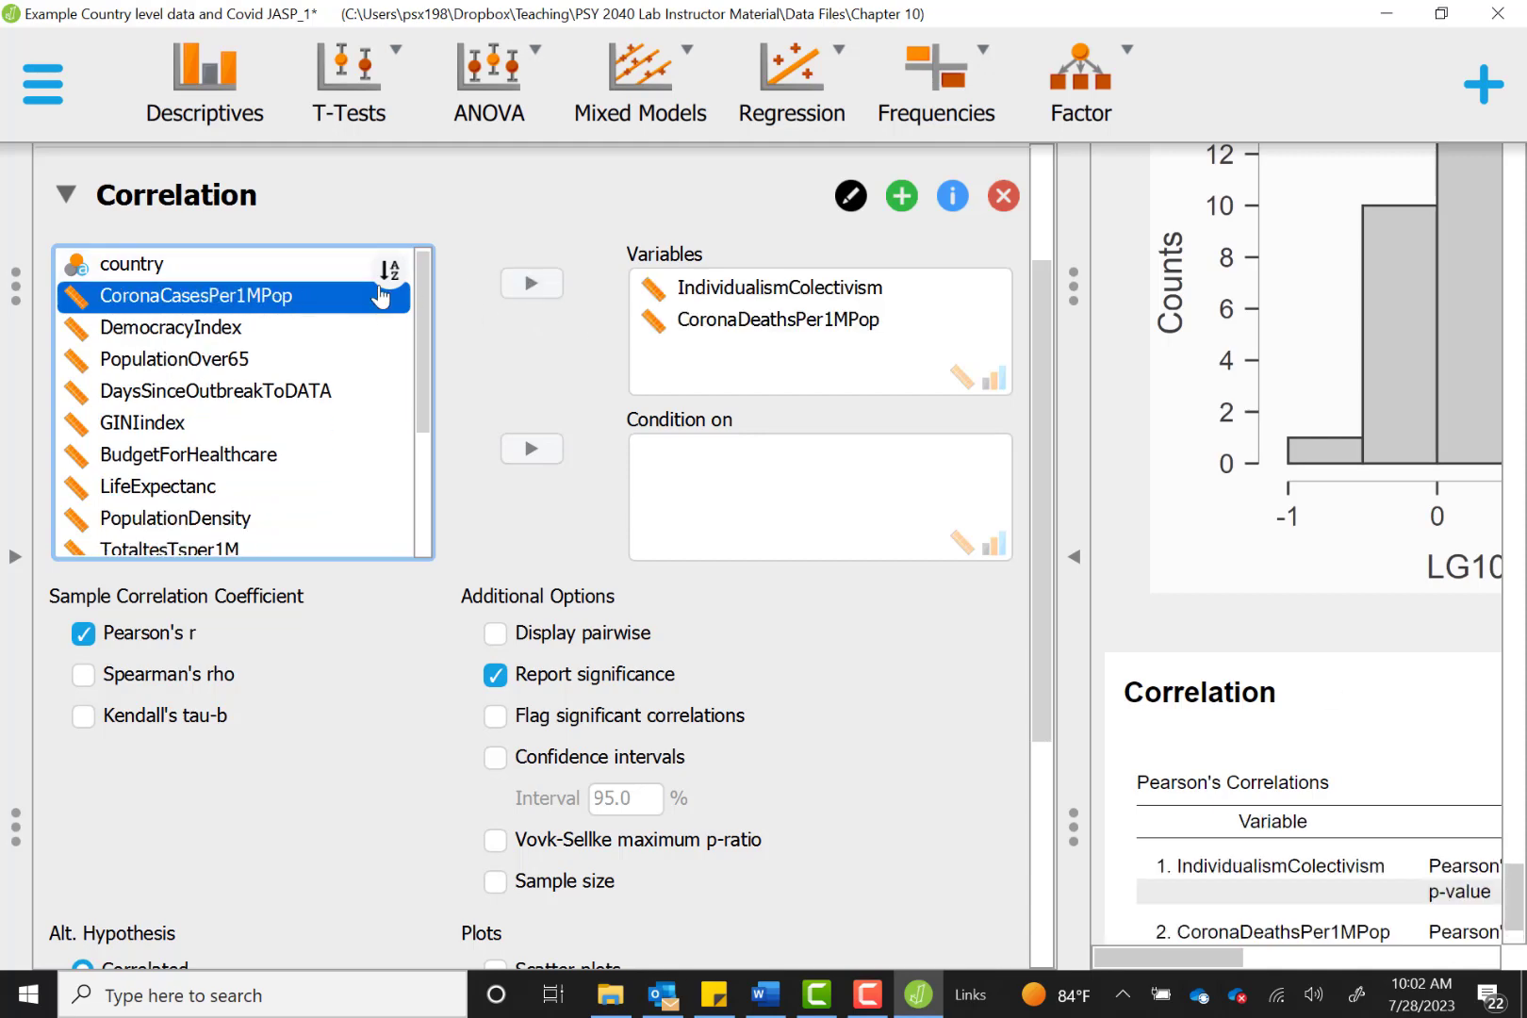
click(534, 286)
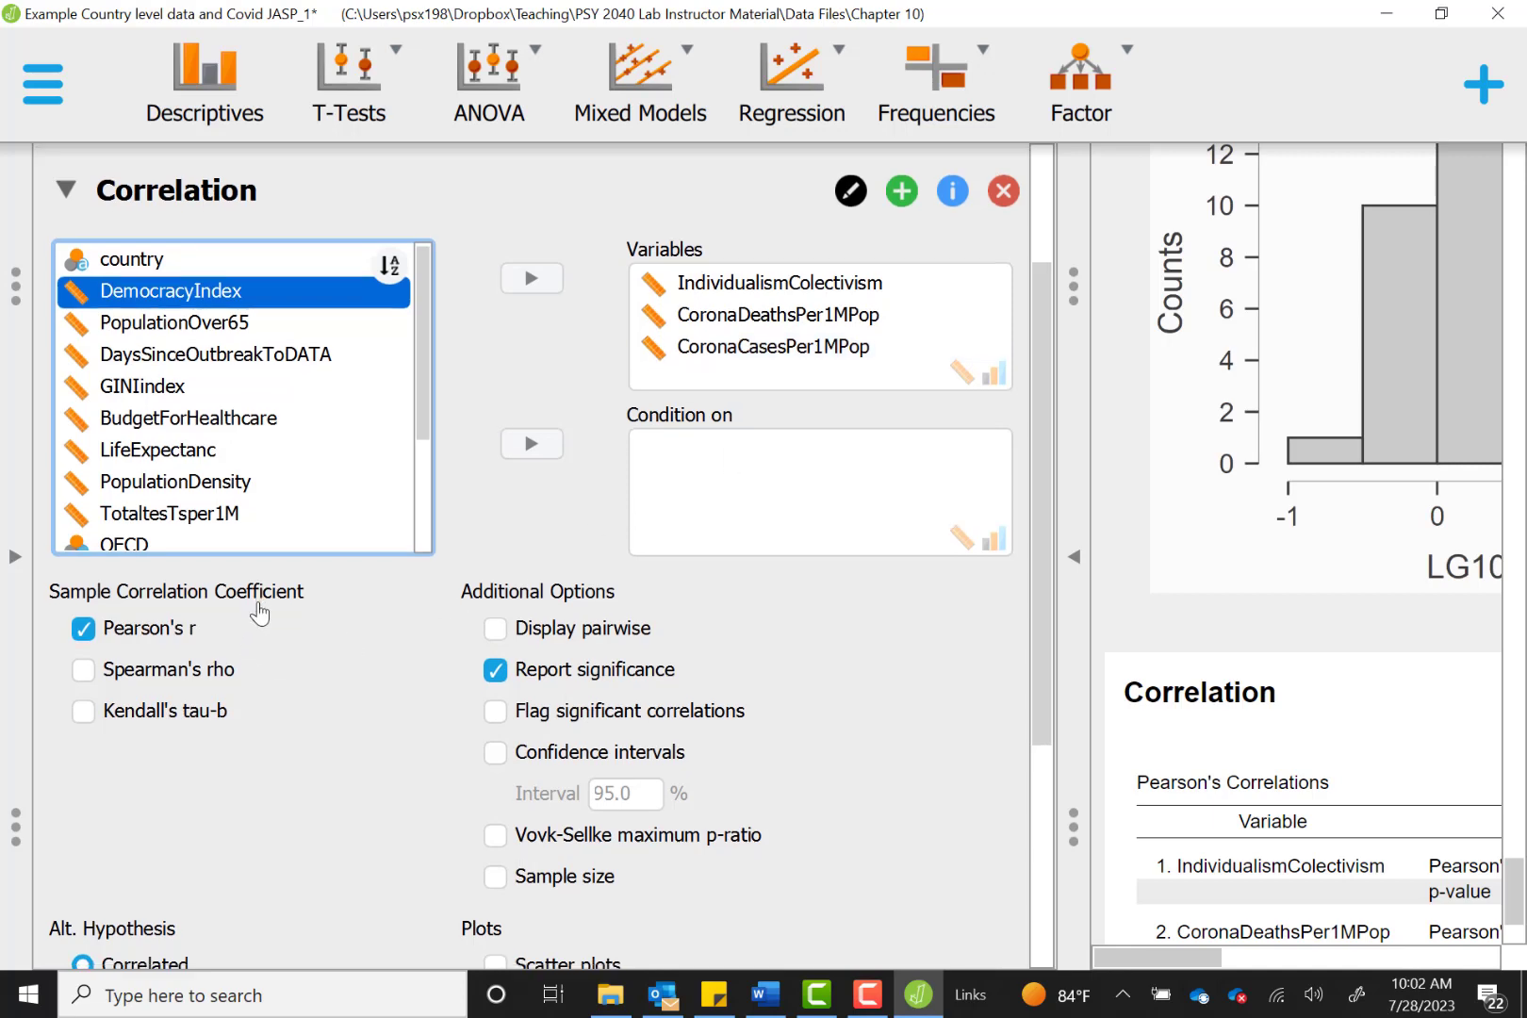
Step: Enable Flag significant correlations, 95% confidence intervals and sample size in the correlation options
scroll(283, 603, down, 5)
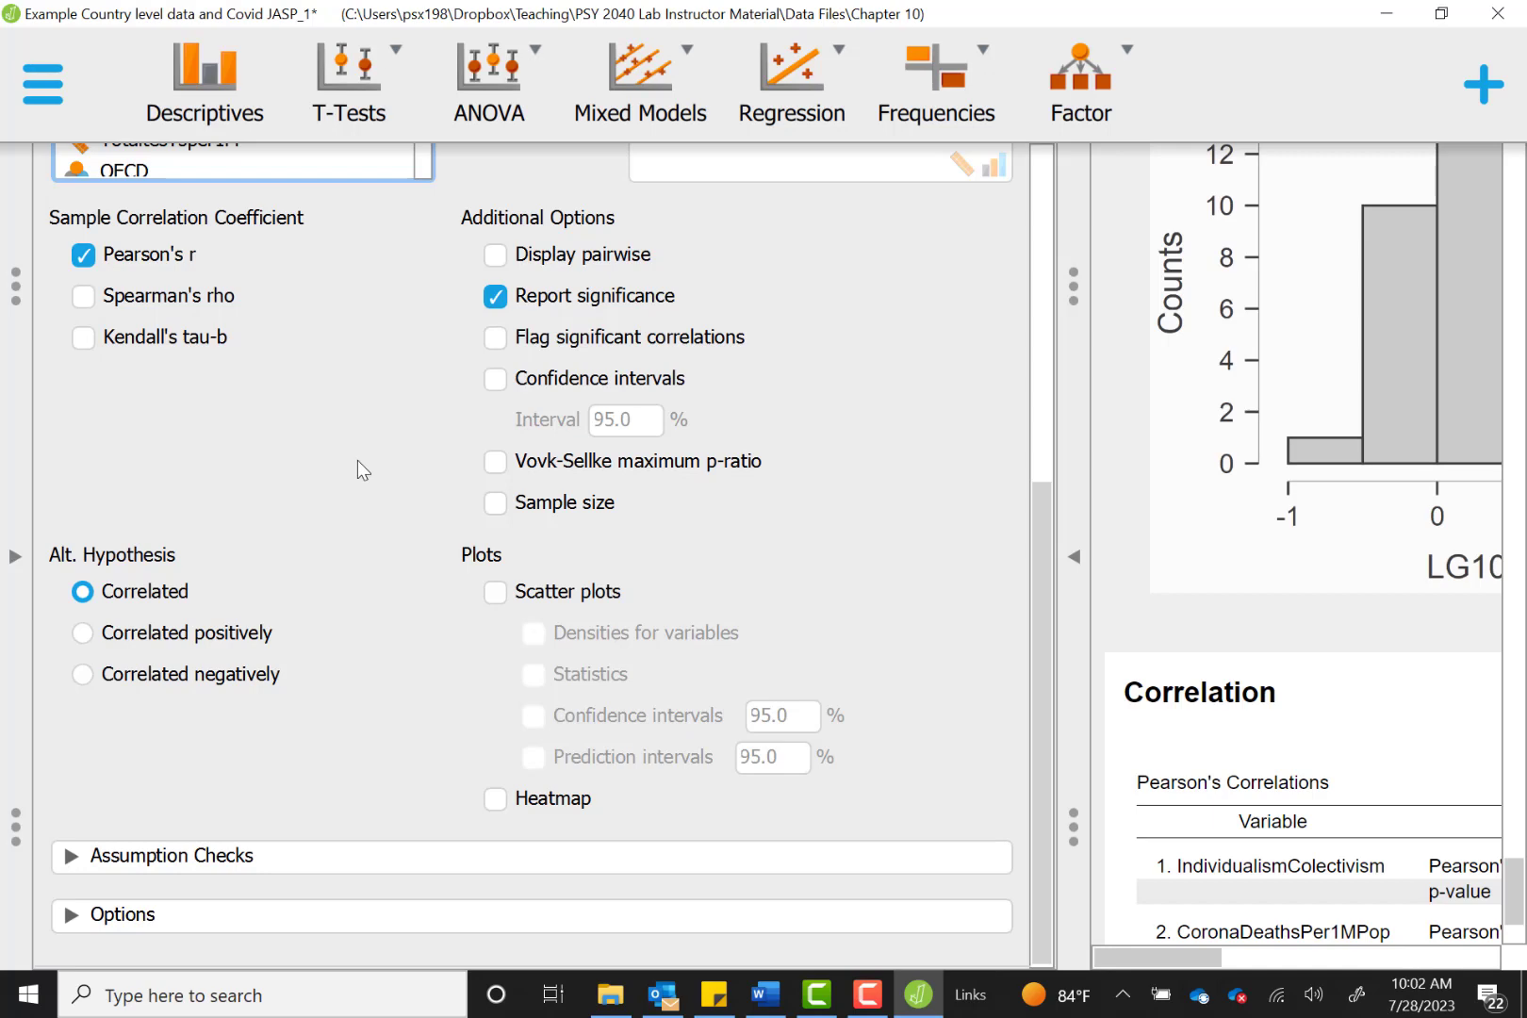
click(542, 347)
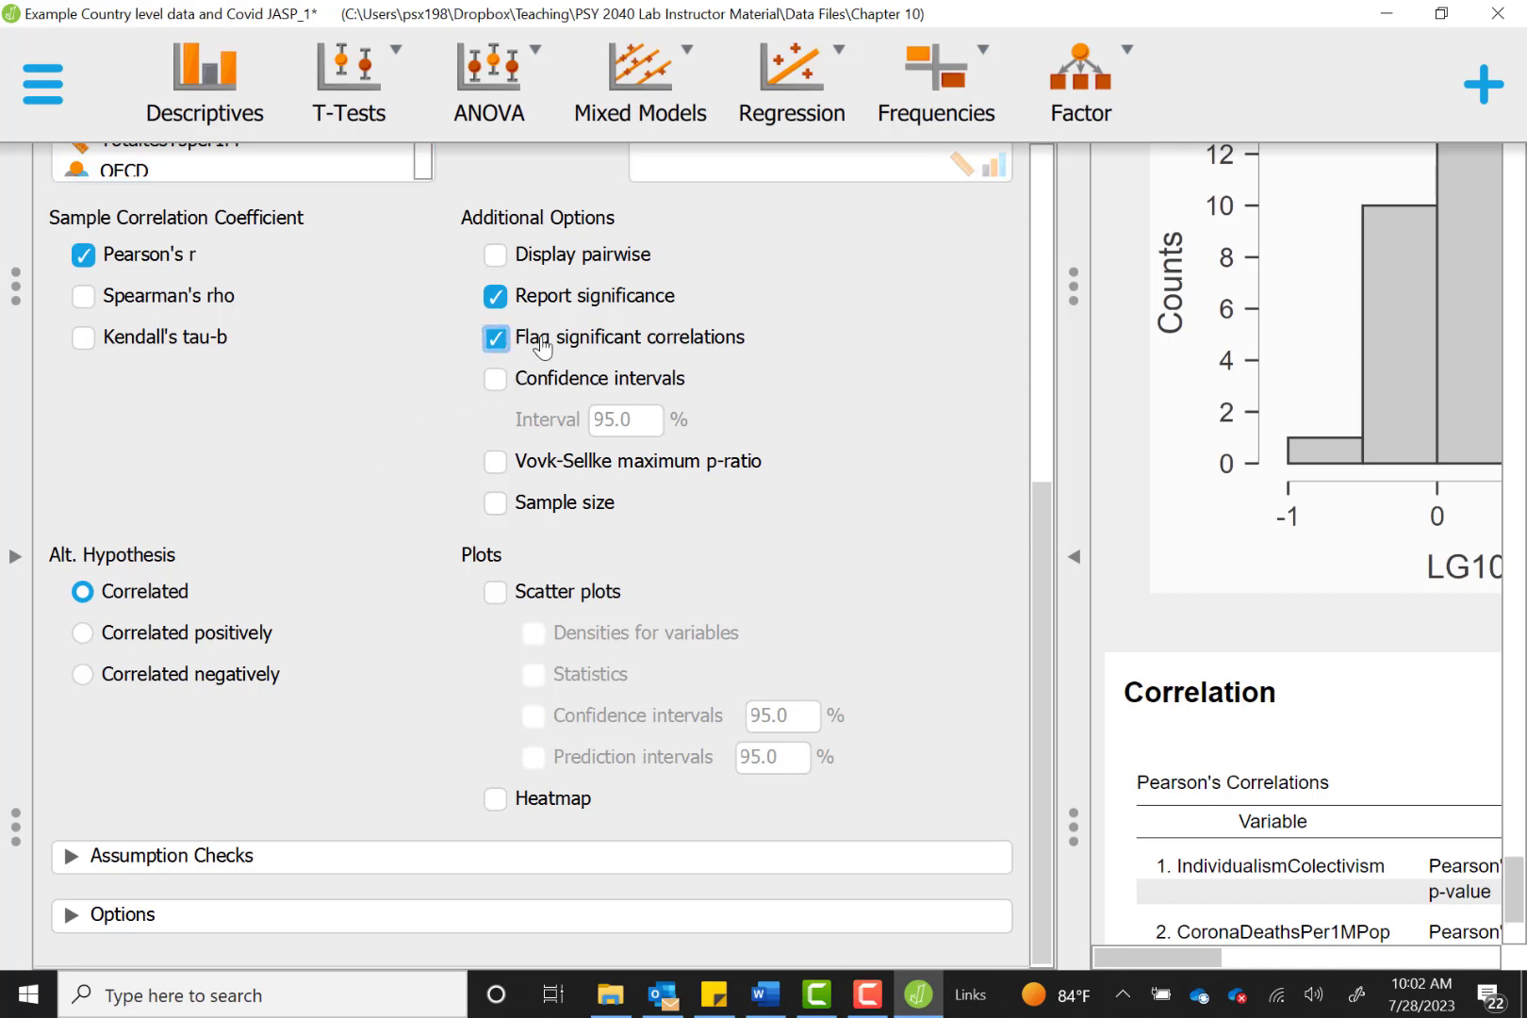
click(530, 388)
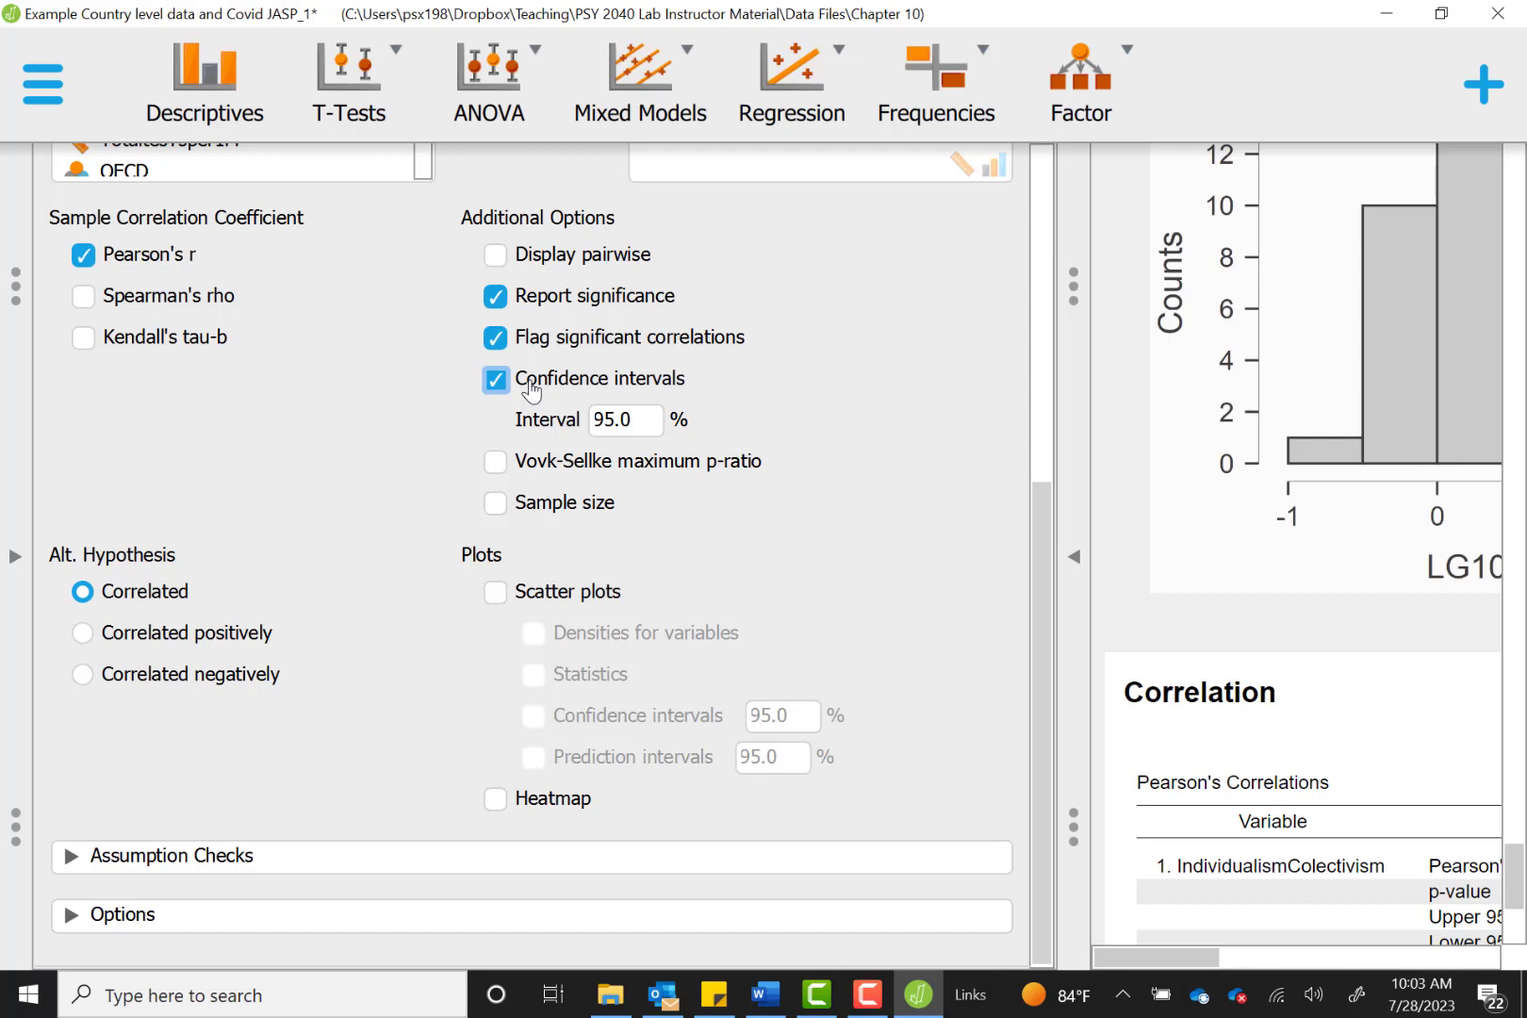
click(552, 509)
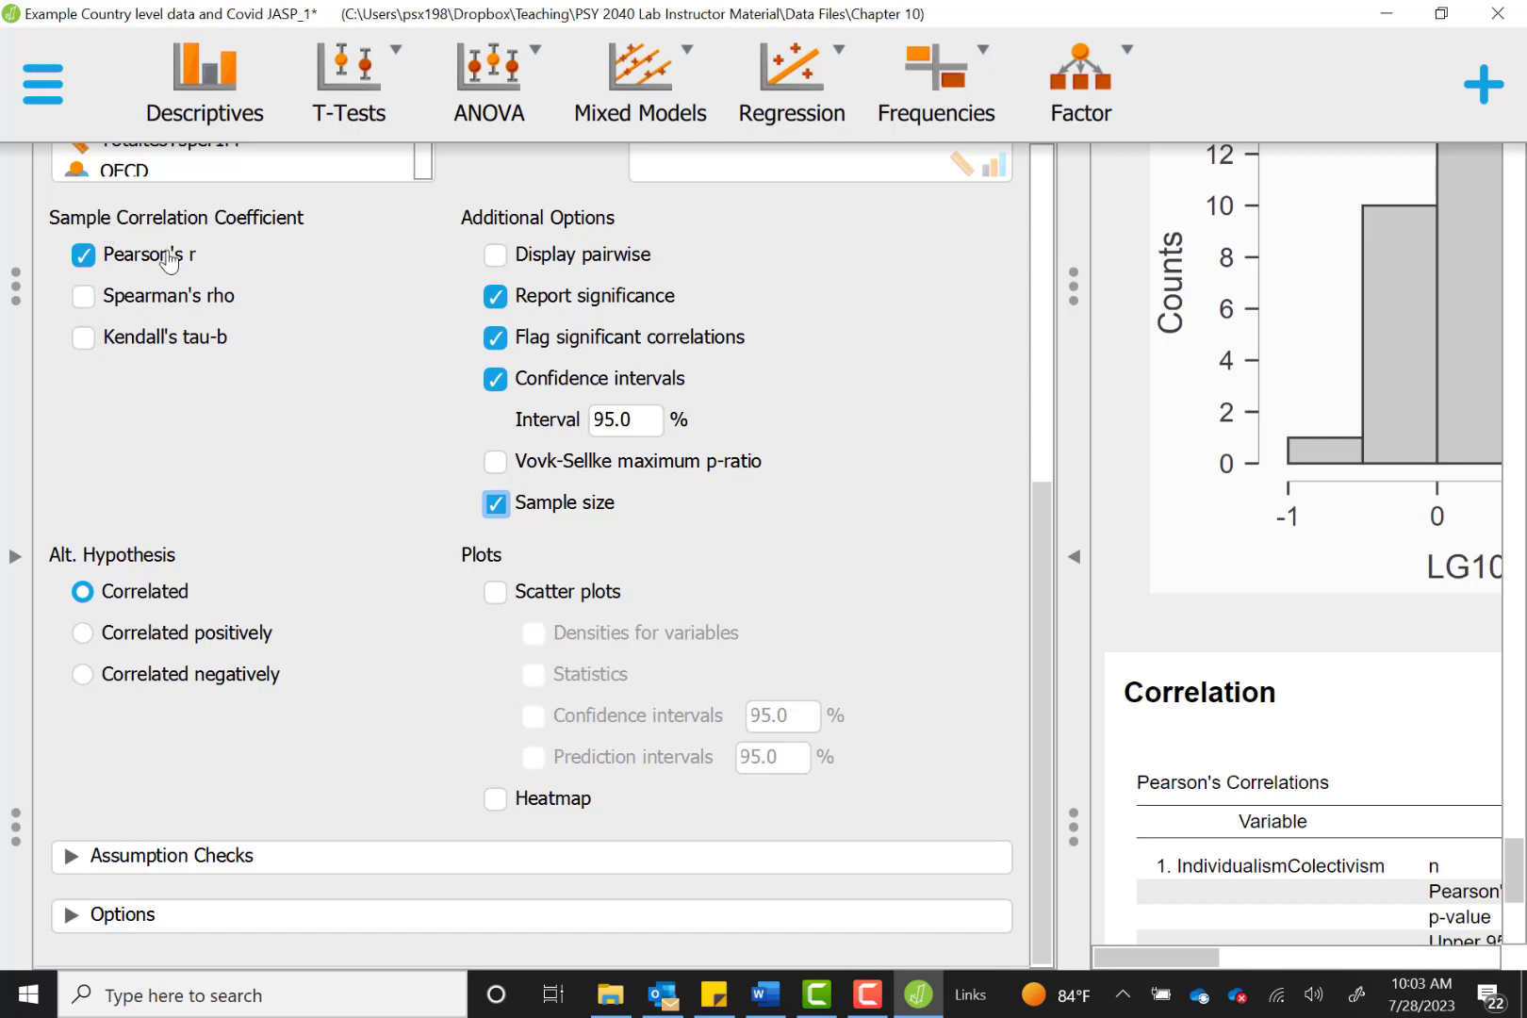
Step: Add Spearman's rho to the correlation table and collapse the options panel so results fill the window
click(142, 300)
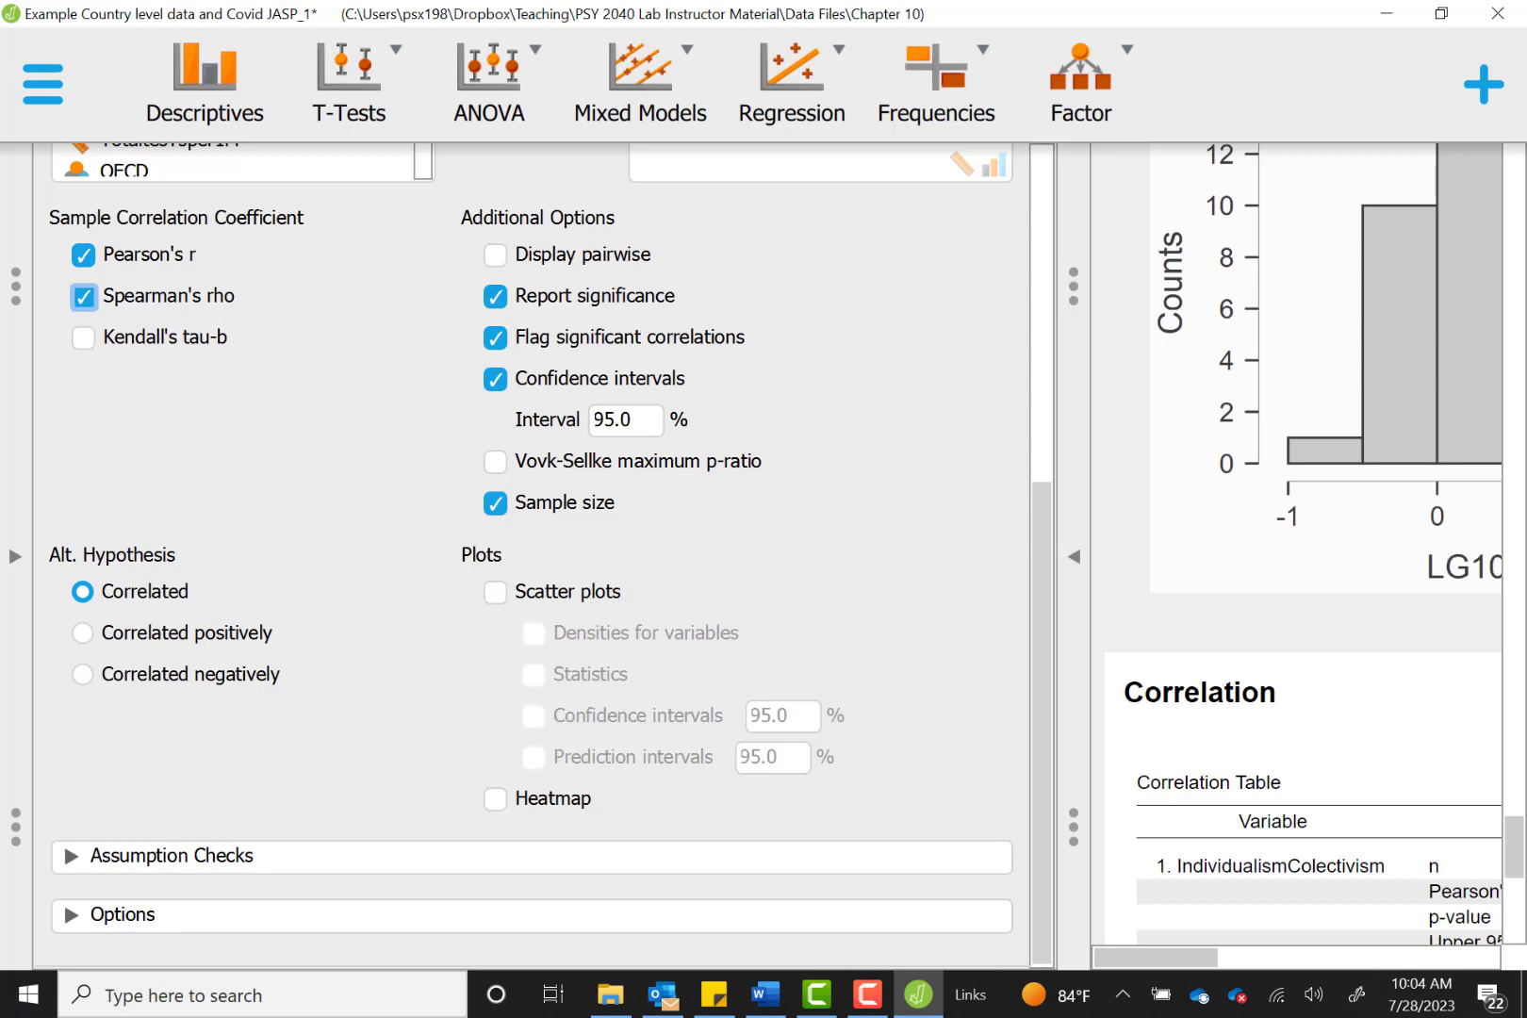
click(1075, 558)
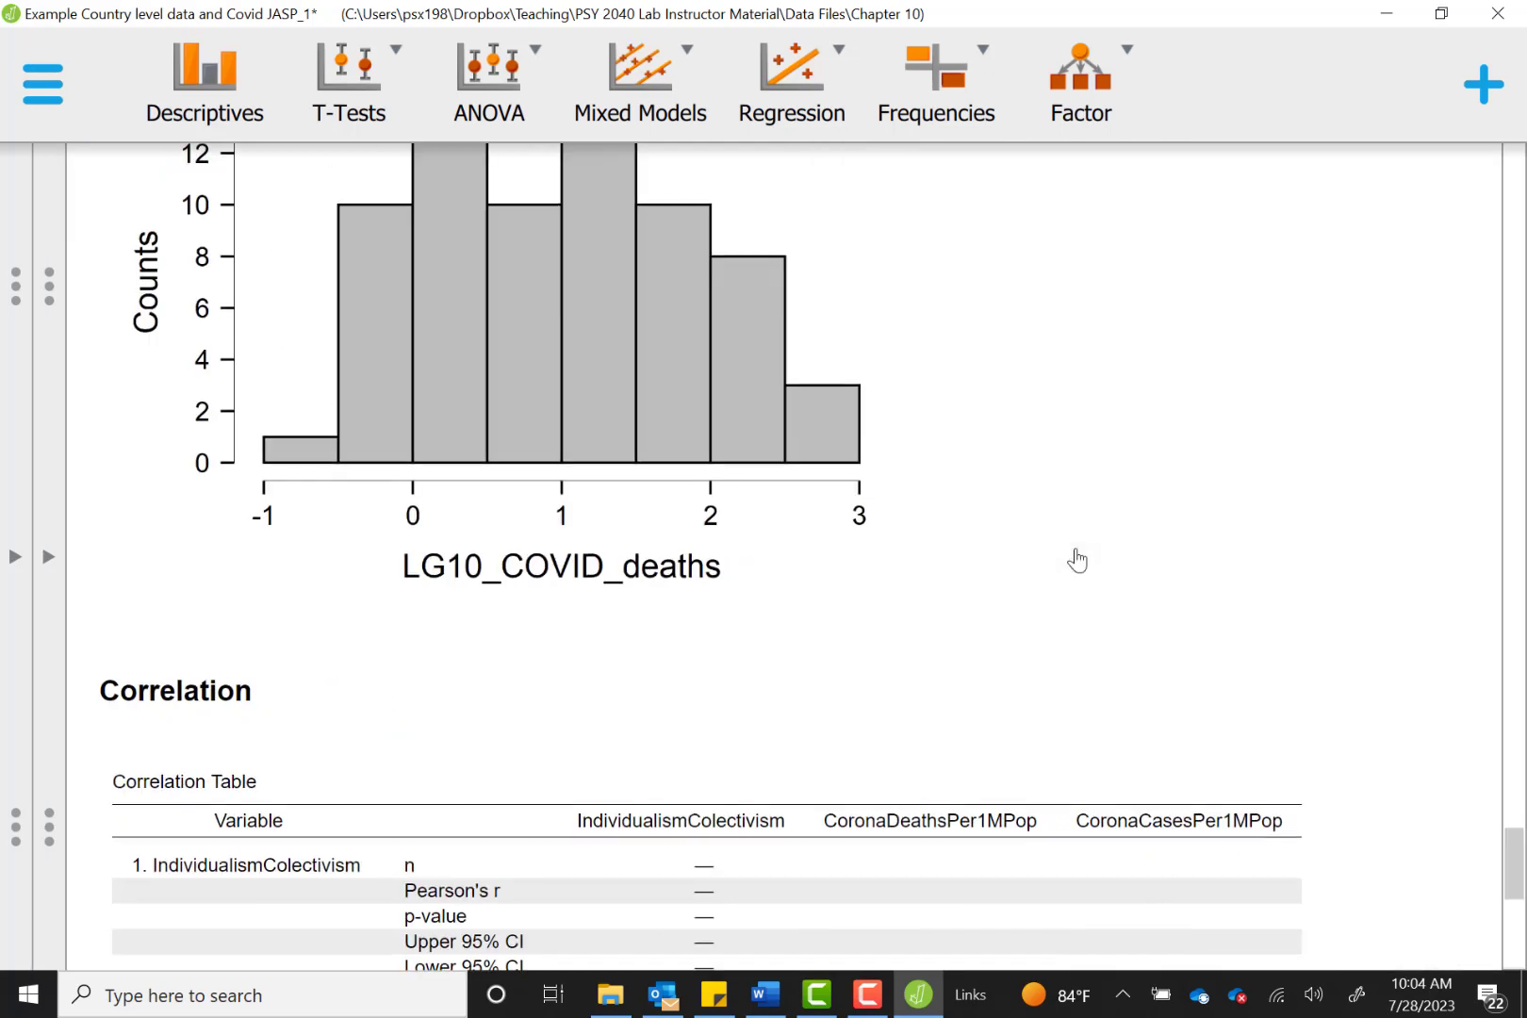
scroll(1077, 561, down, 5)
scroll(1077, 560, down, 4)
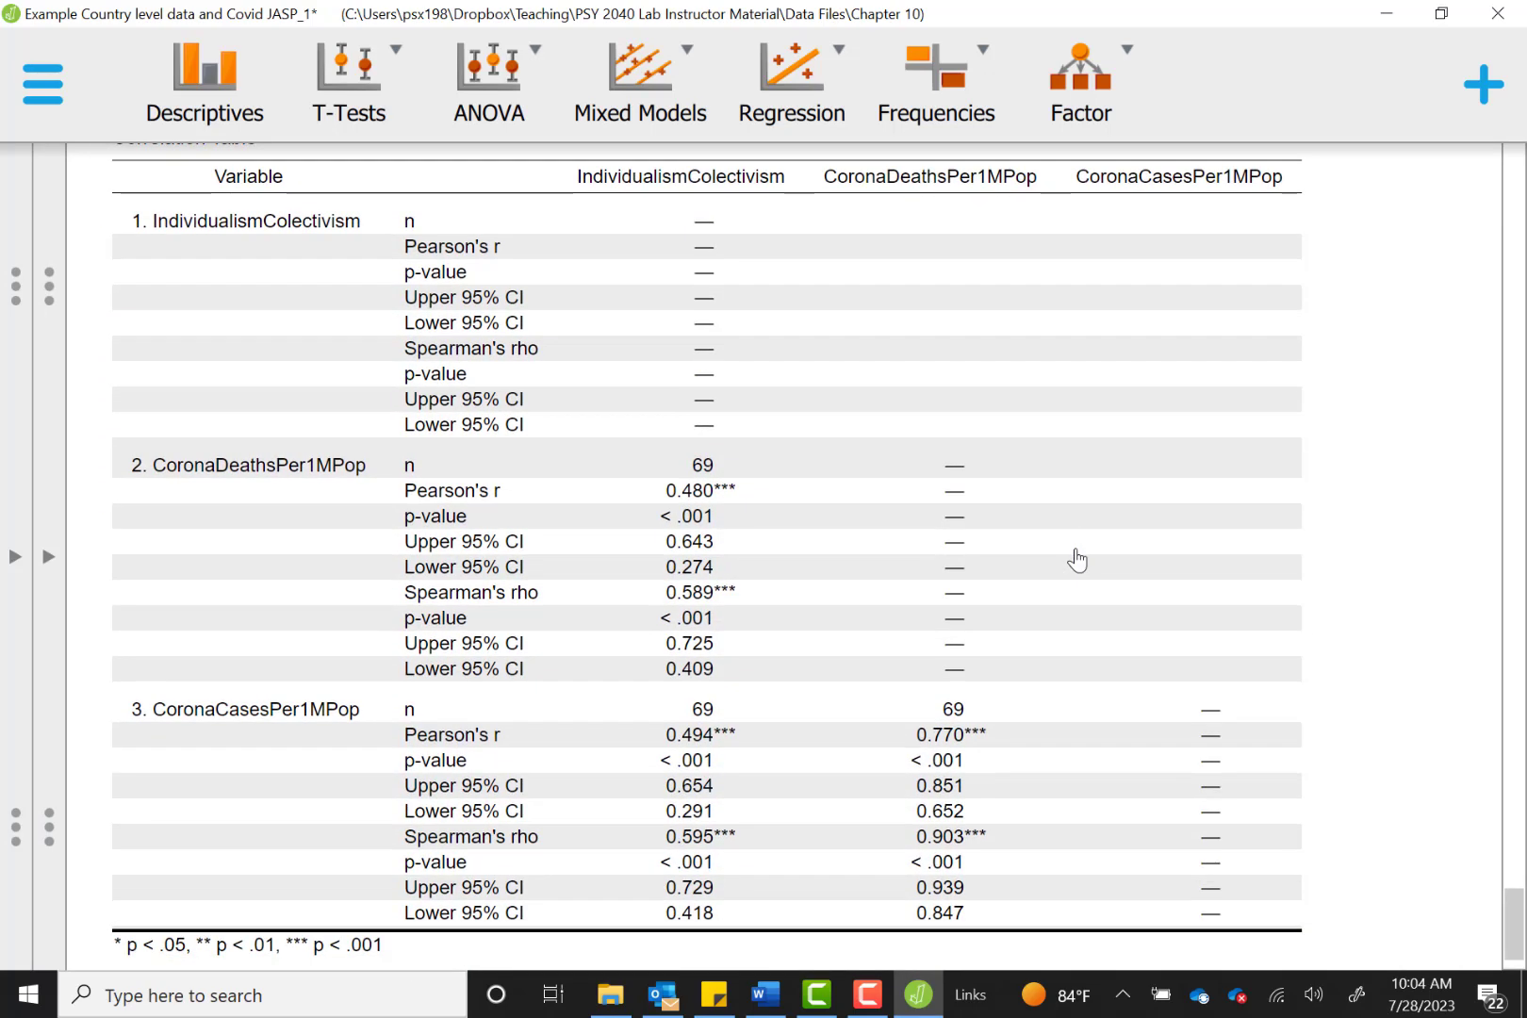
scroll(1077, 560, up, 2)
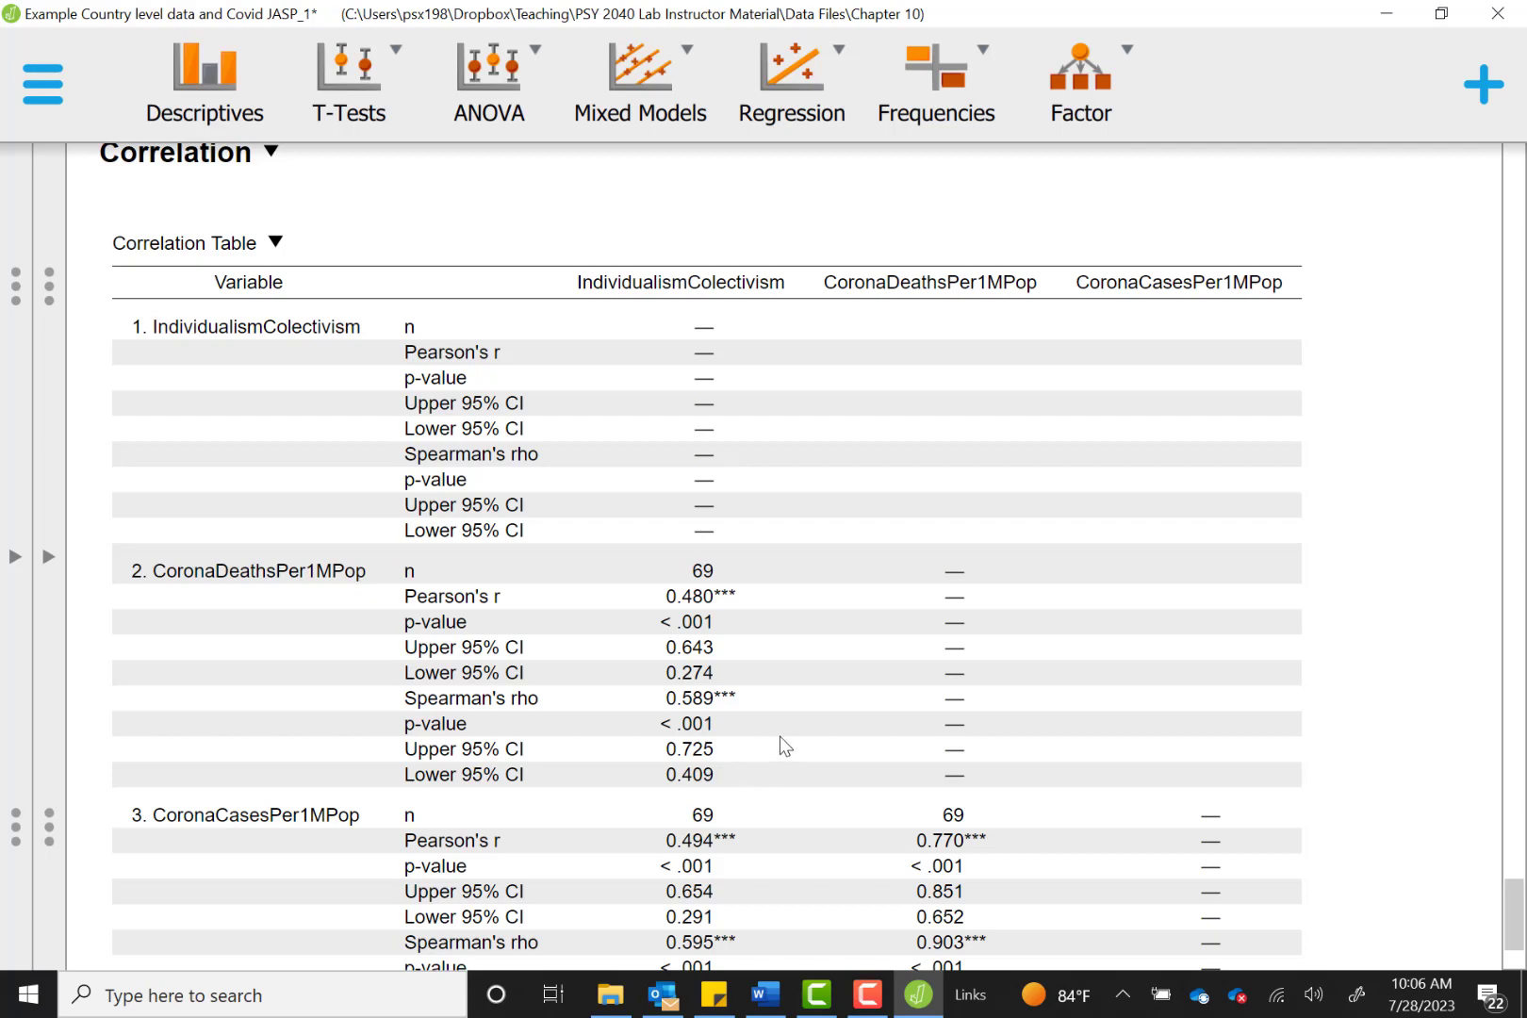
scroll(779, 736, down, 1)
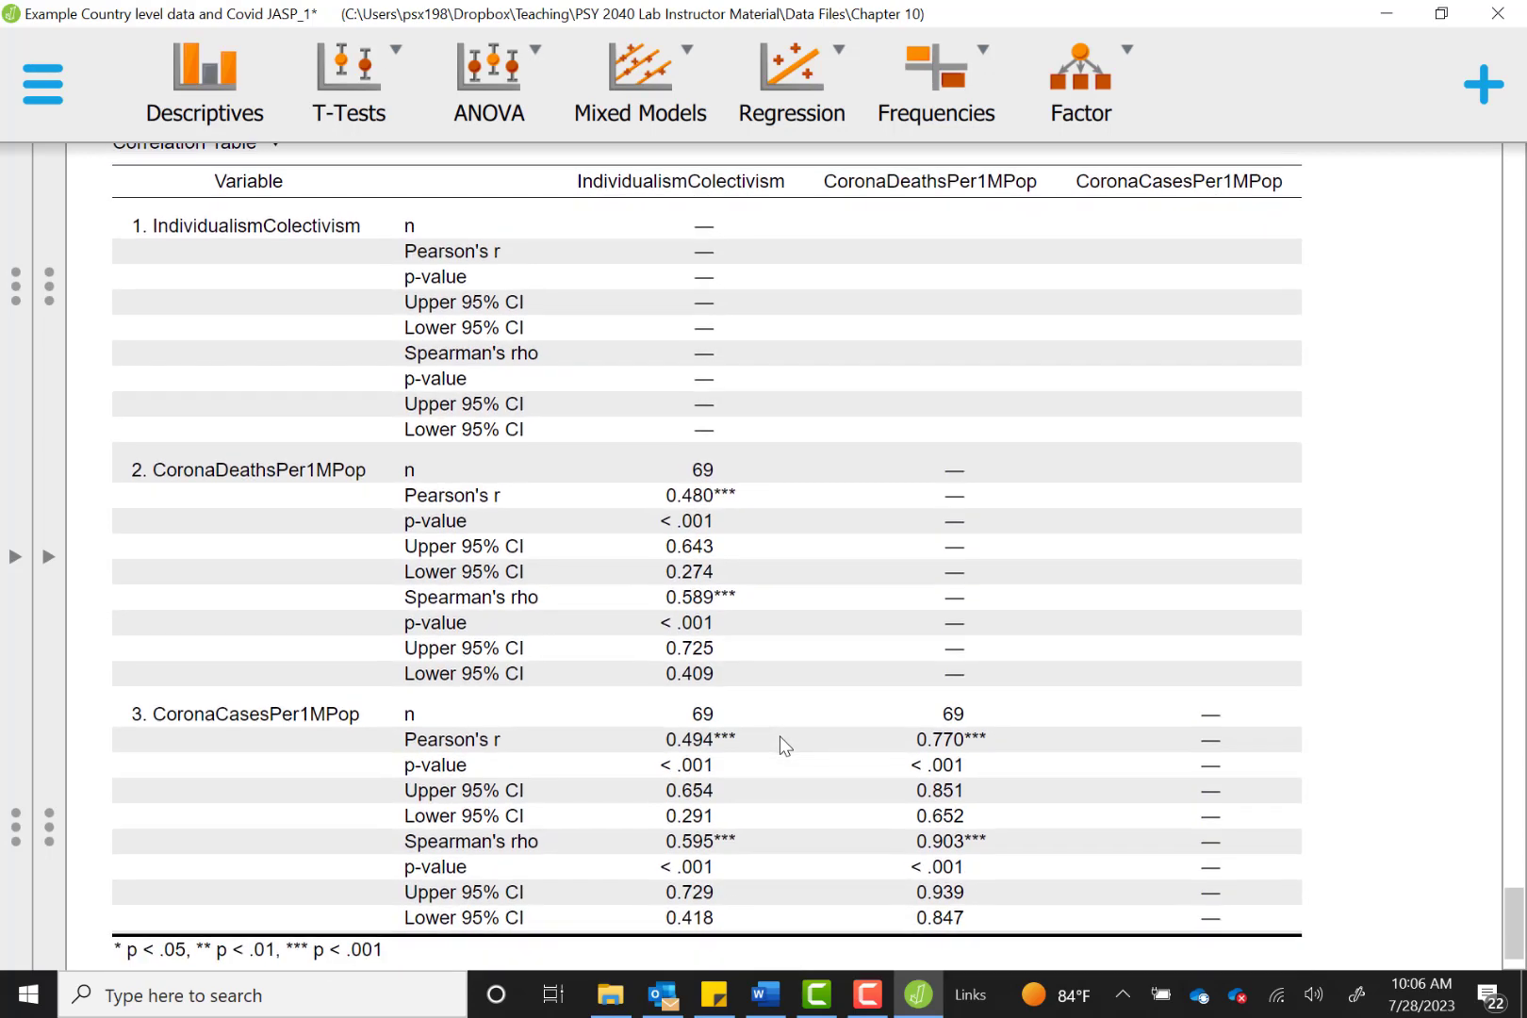